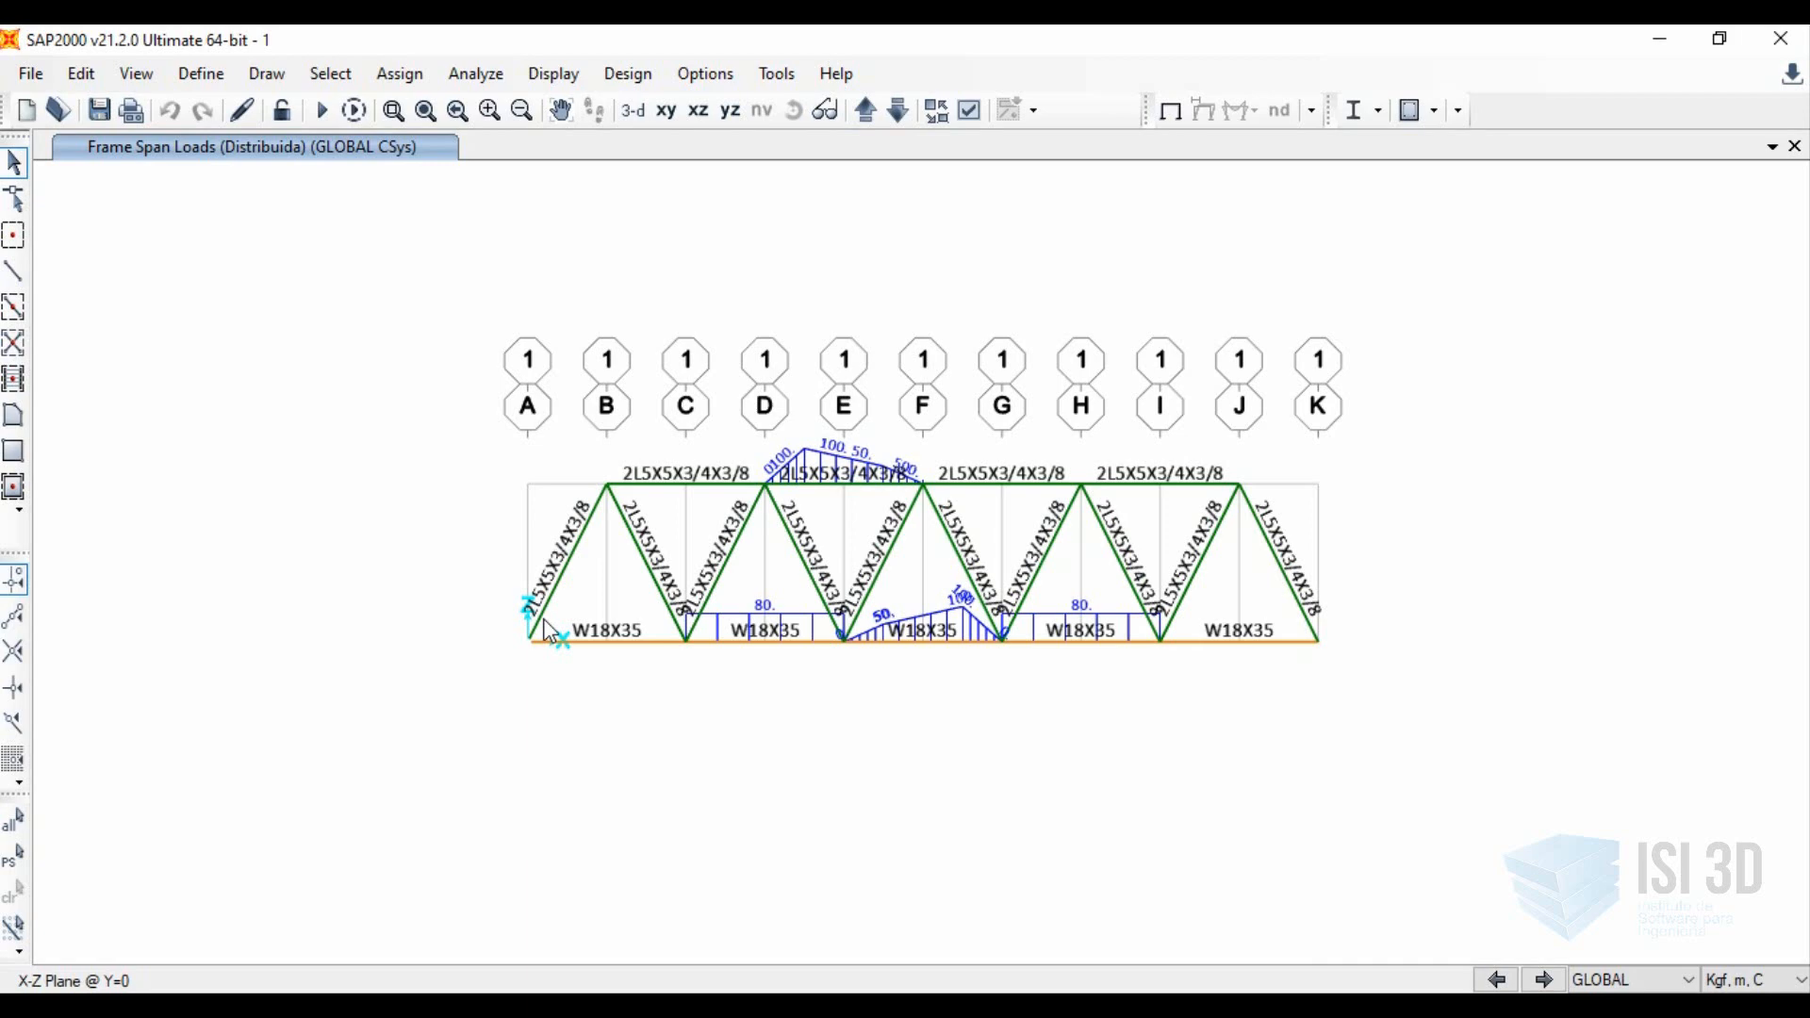
# Assign fixed joint restraints to the two end joints of the truss's bottom chord, at grid lines A and K.
pyautogui.click(529, 643)
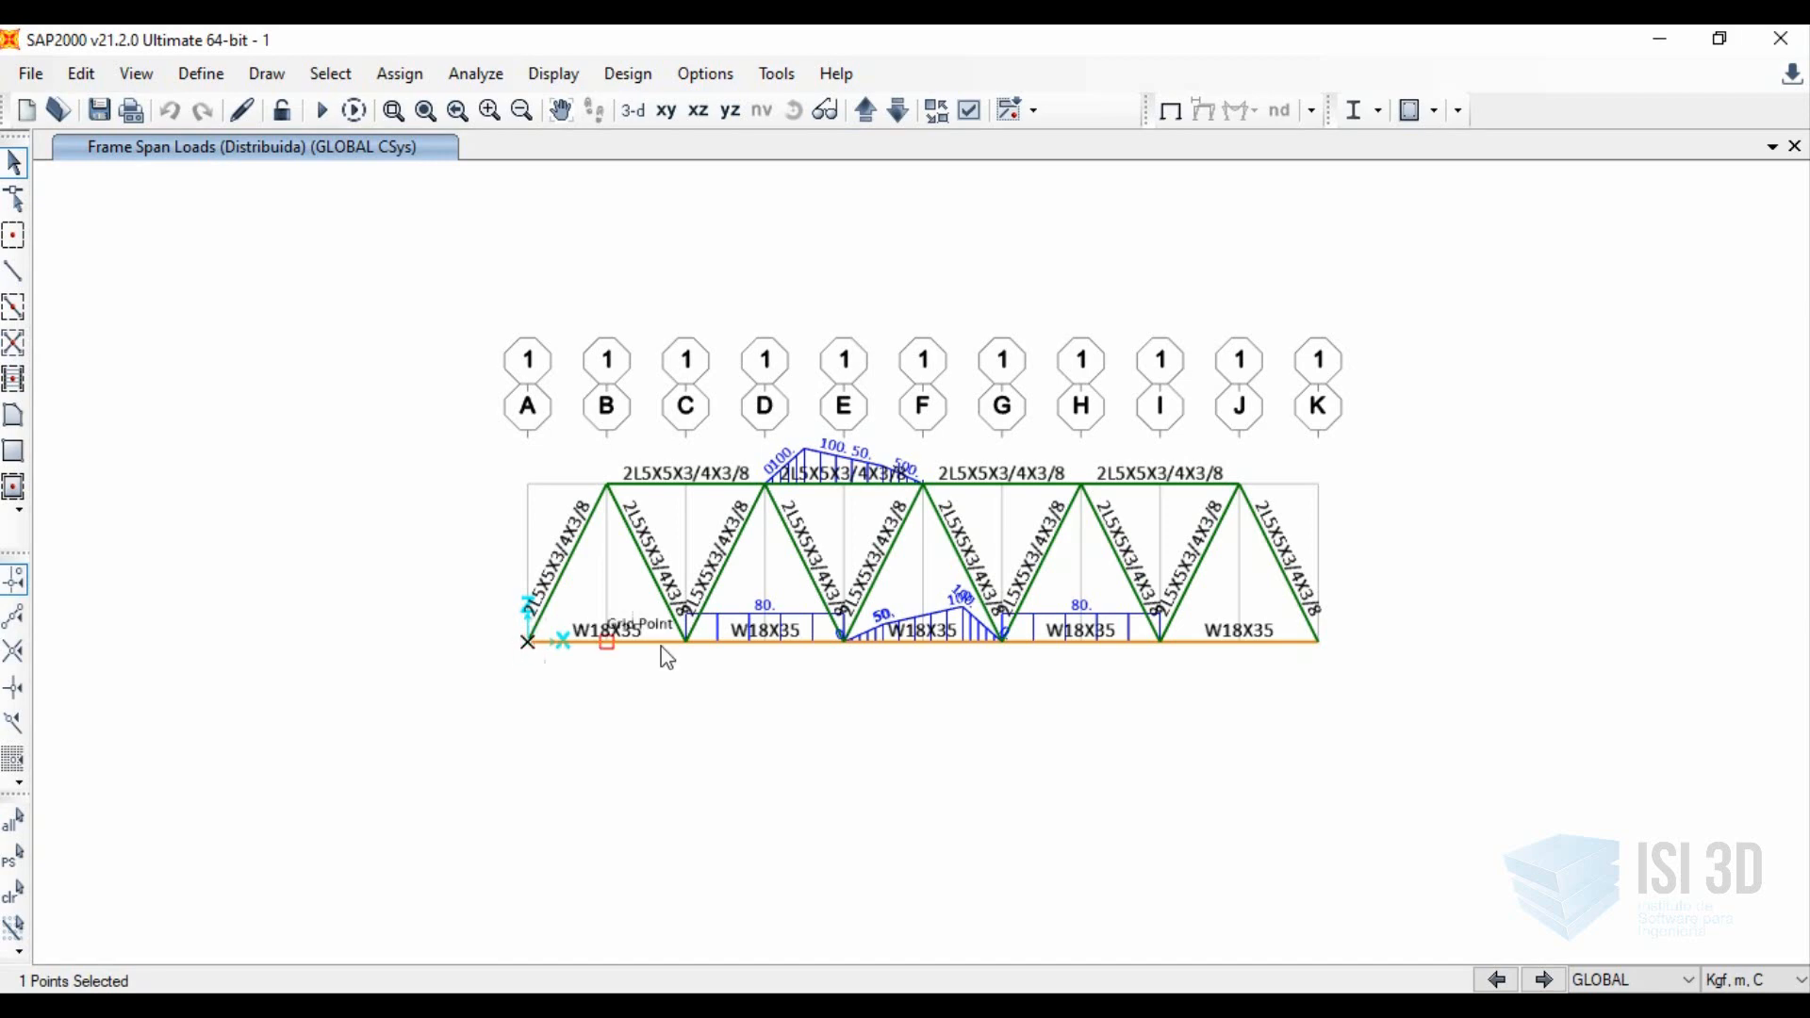
pyautogui.click(1318, 647)
pyautogui.click(399, 76)
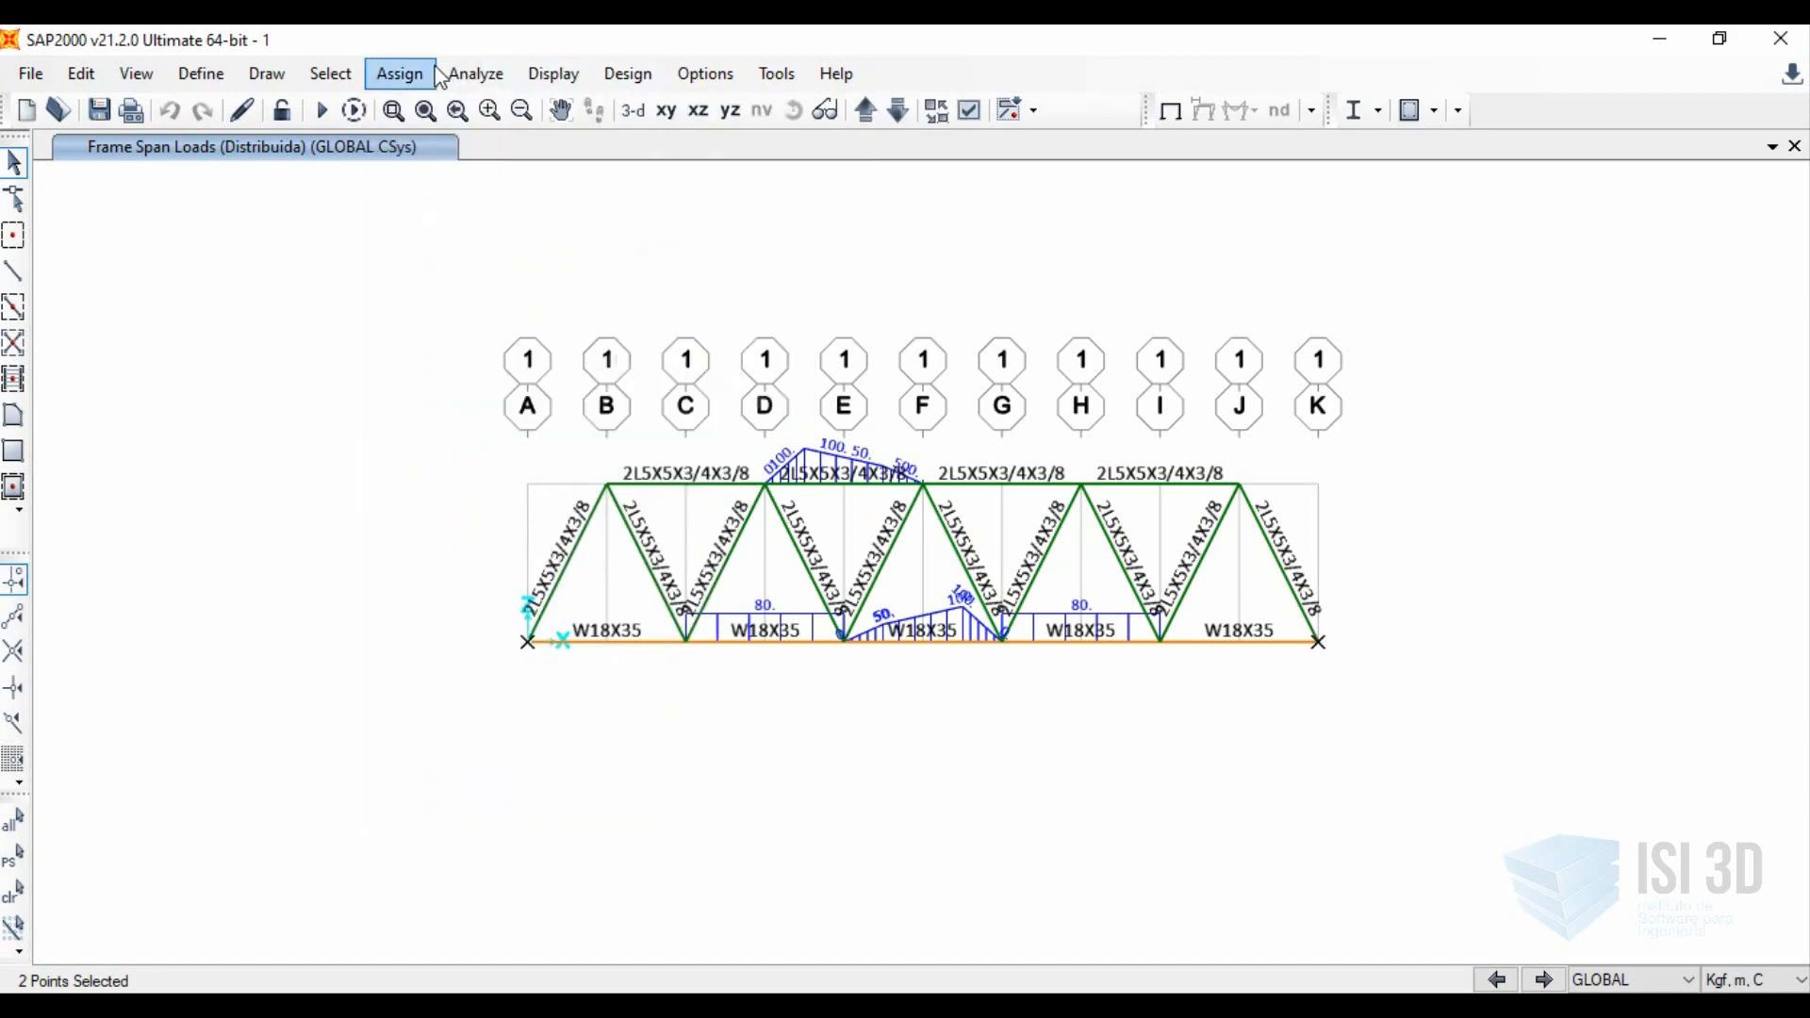
pyautogui.moveTo(660, 109)
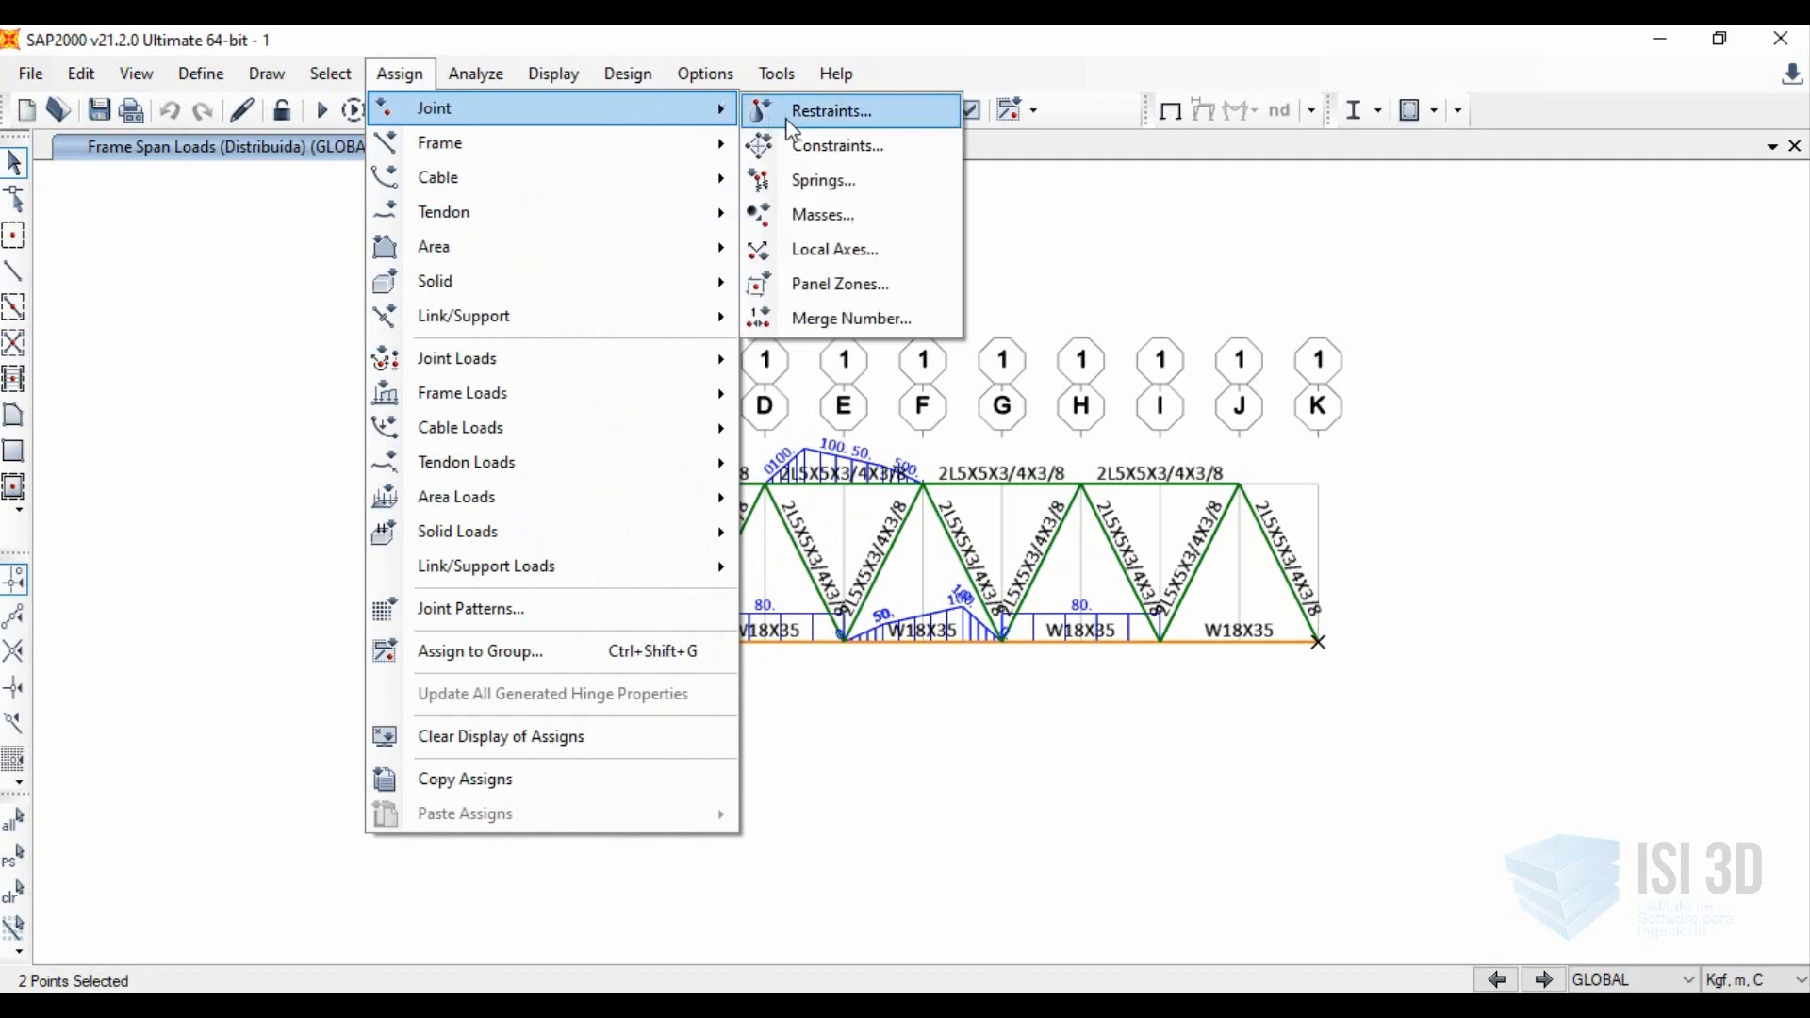
pyautogui.click(830, 111)
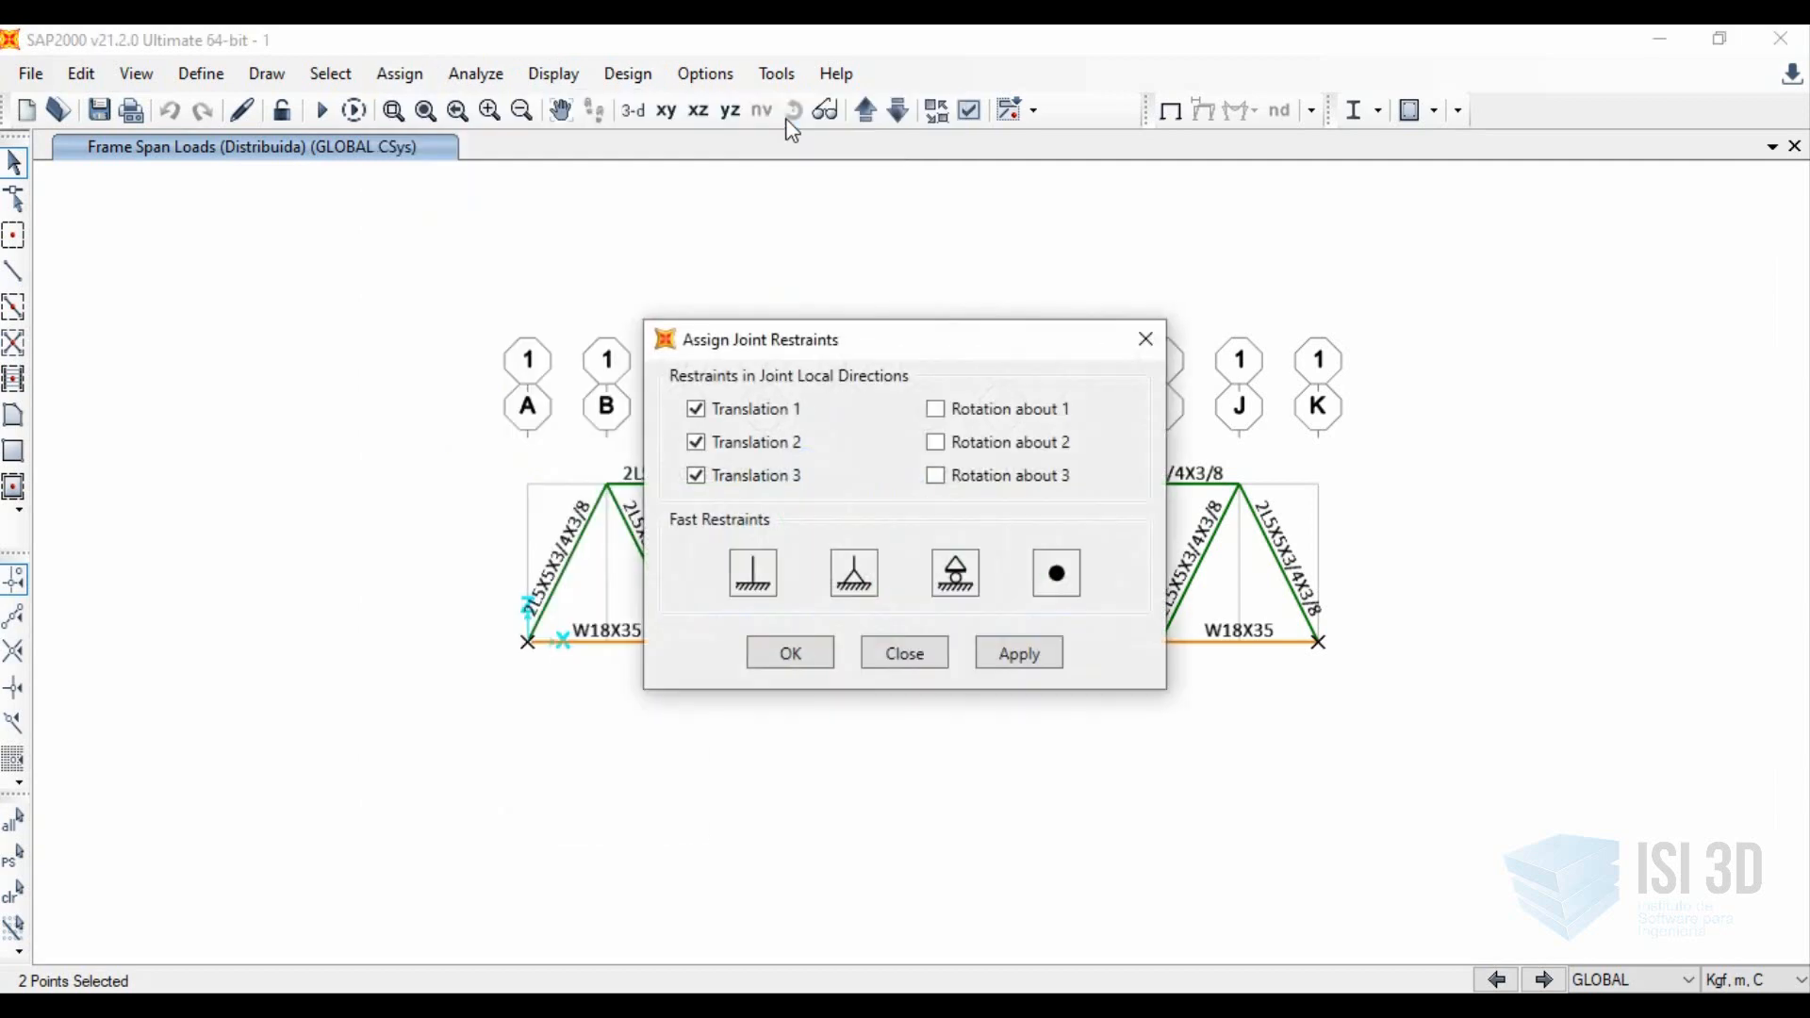
pyautogui.click(956, 584)
pyautogui.click(858, 573)
pyautogui.click(751, 568)
pyautogui.click(1069, 577)
pyautogui.click(774, 575)
pyautogui.click(789, 655)
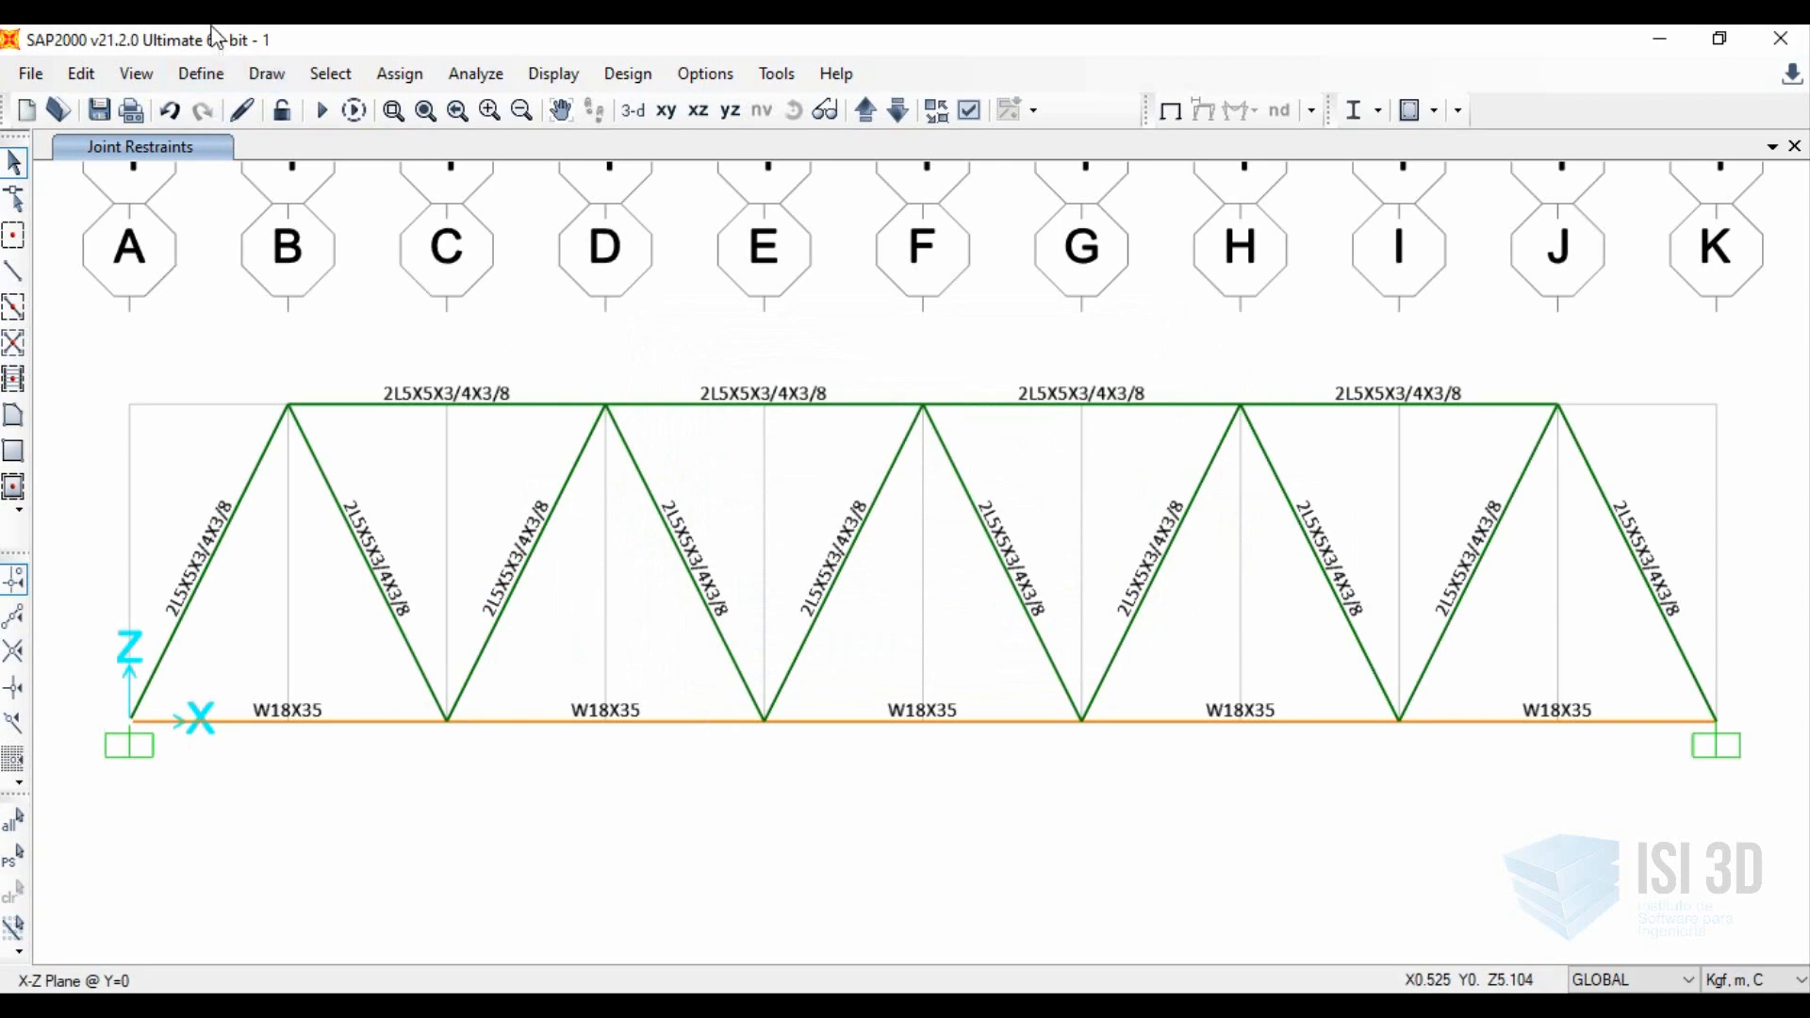
# Start saving the model under another name and delete the existing 1.sdb file from the Ejemplos SAP folder.
pyautogui.click(31, 78)
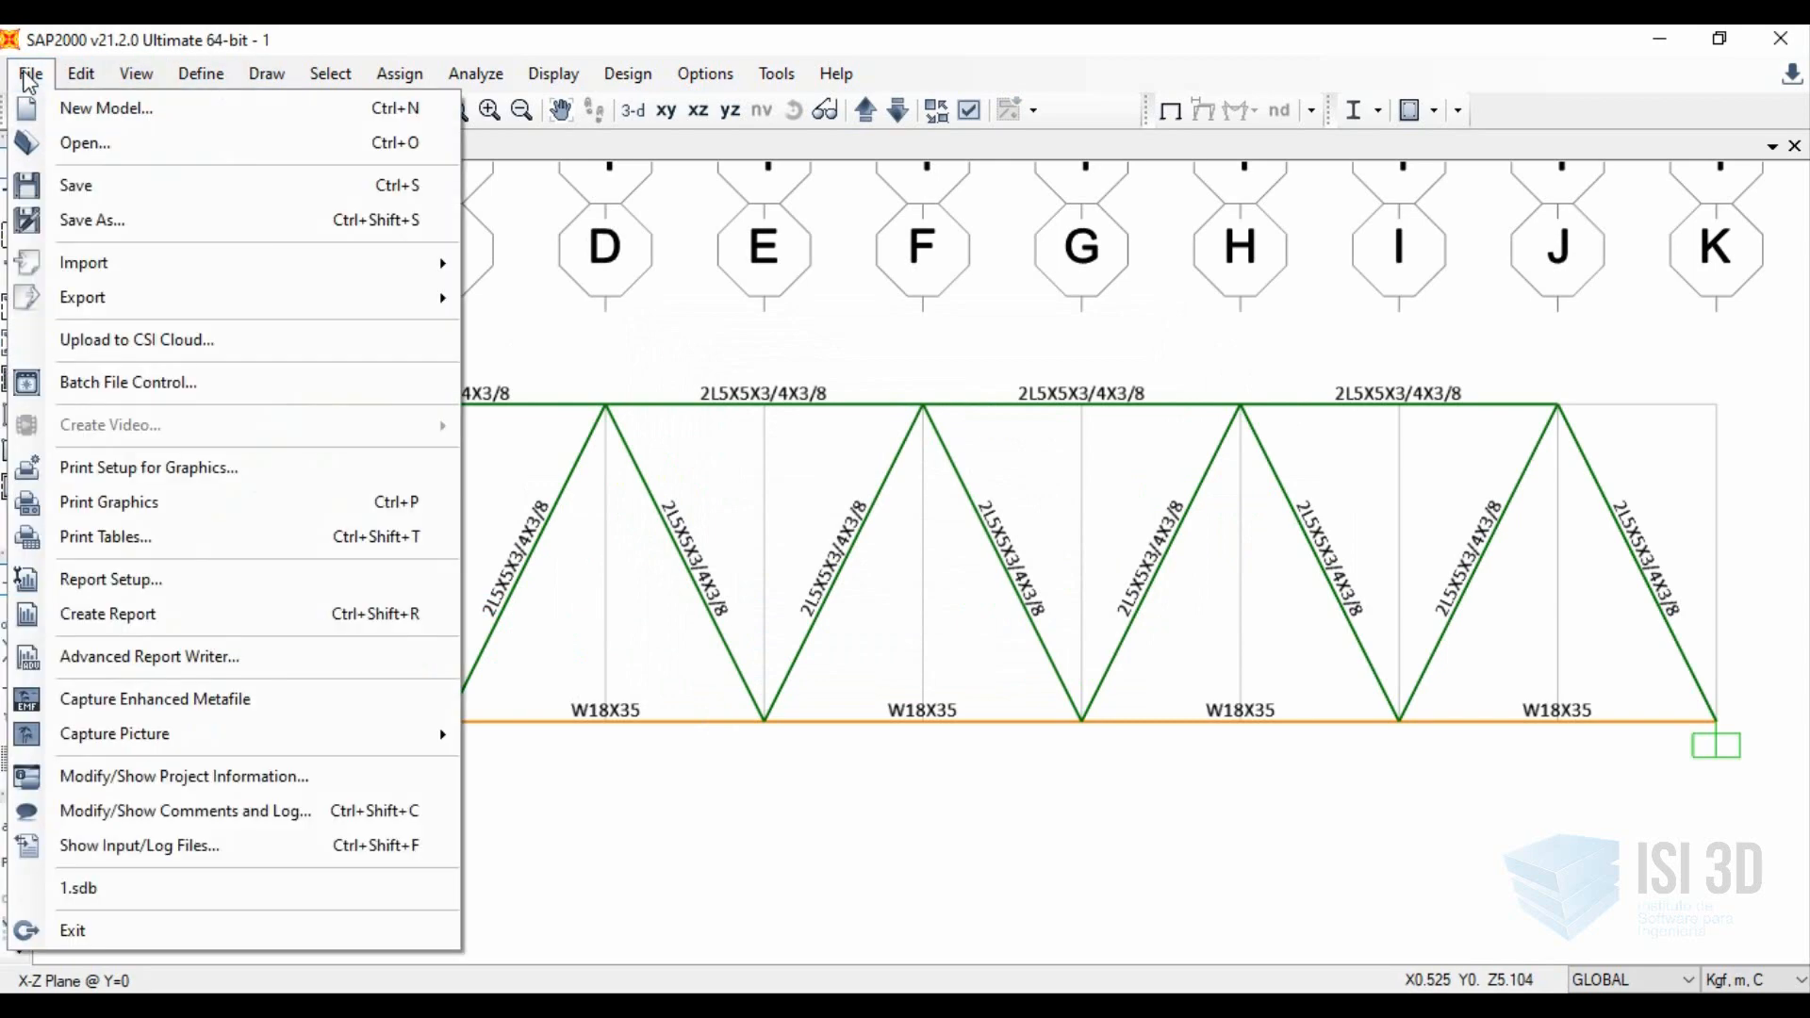
pyautogui.click(89, 222)
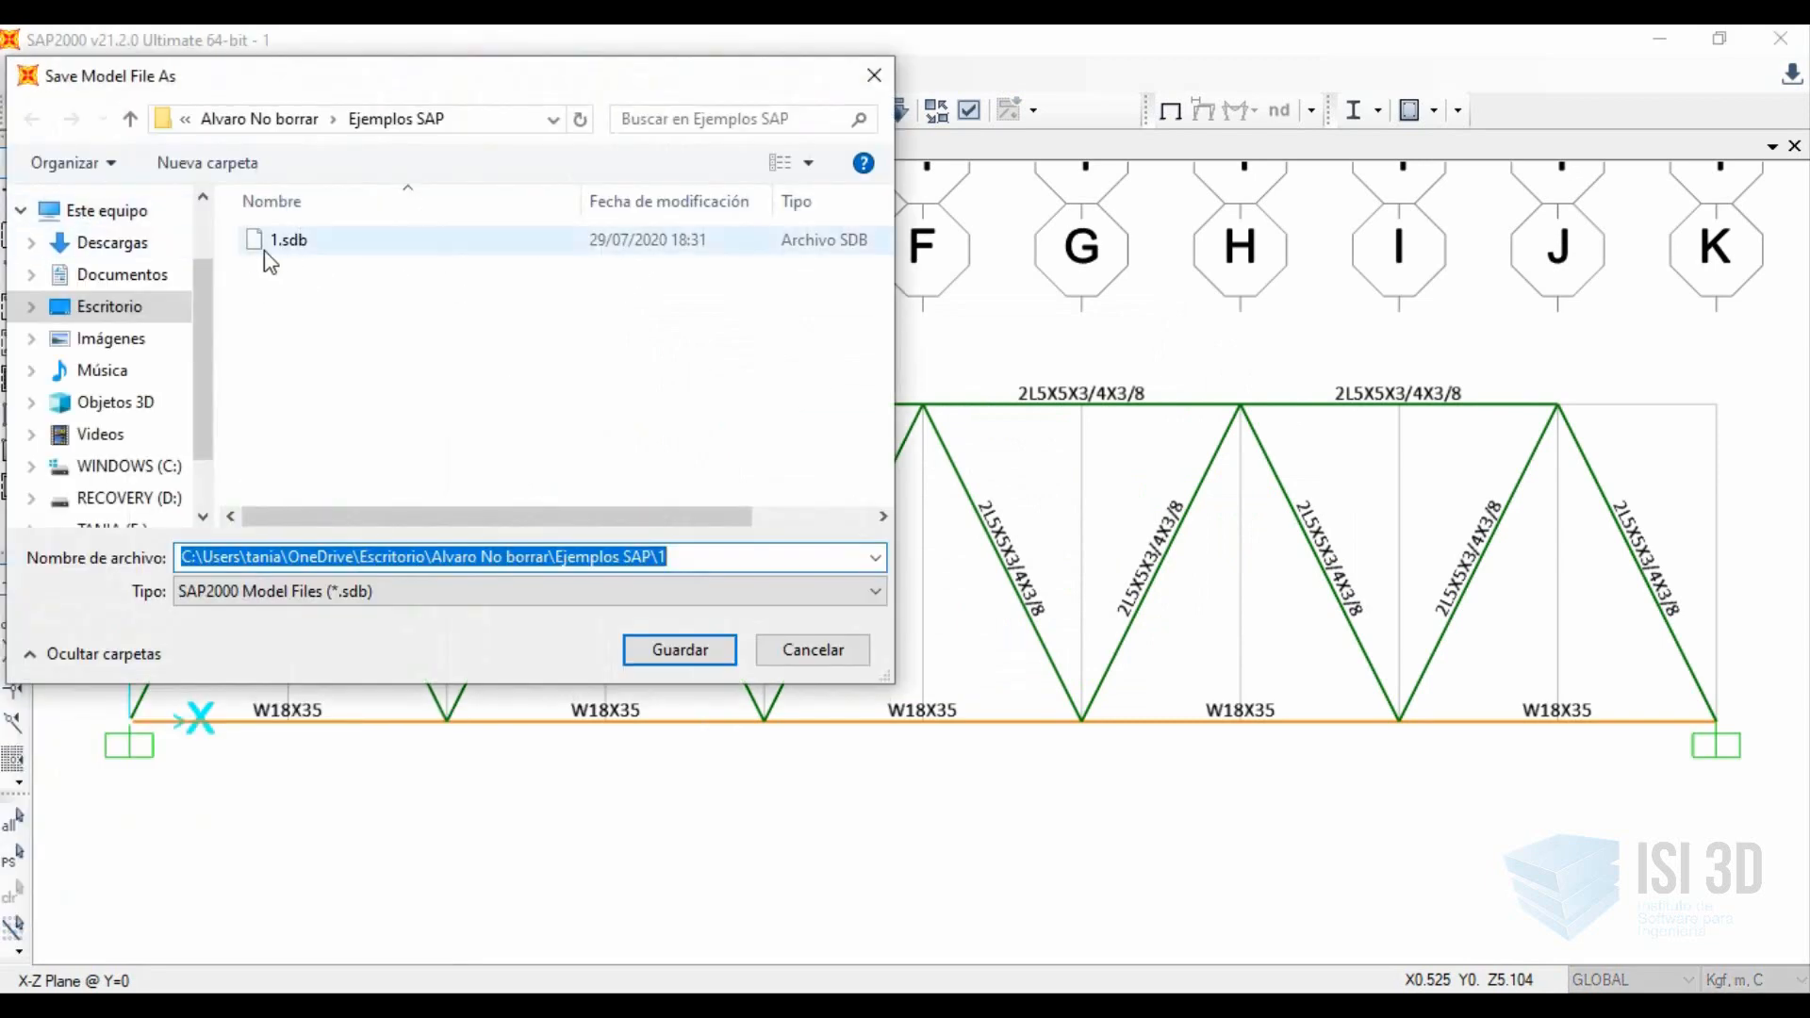
pyautogui.click(271, 251)
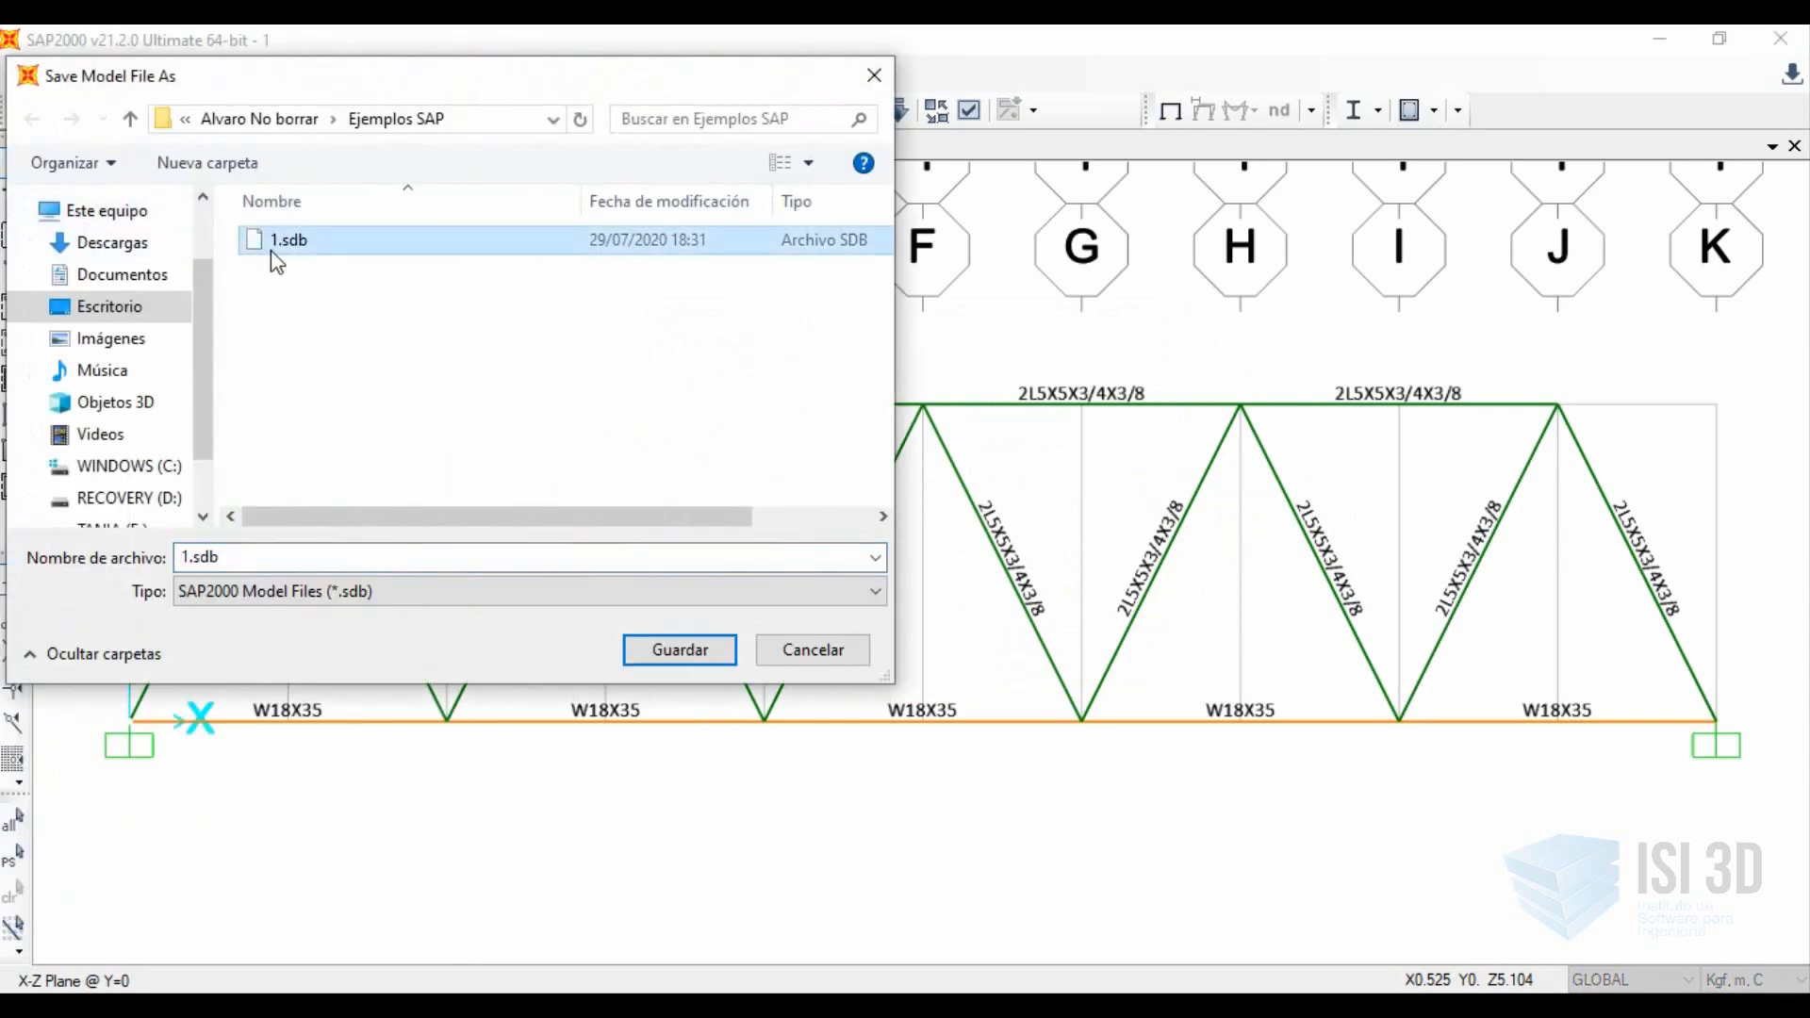
pyautogui.press('Delete')
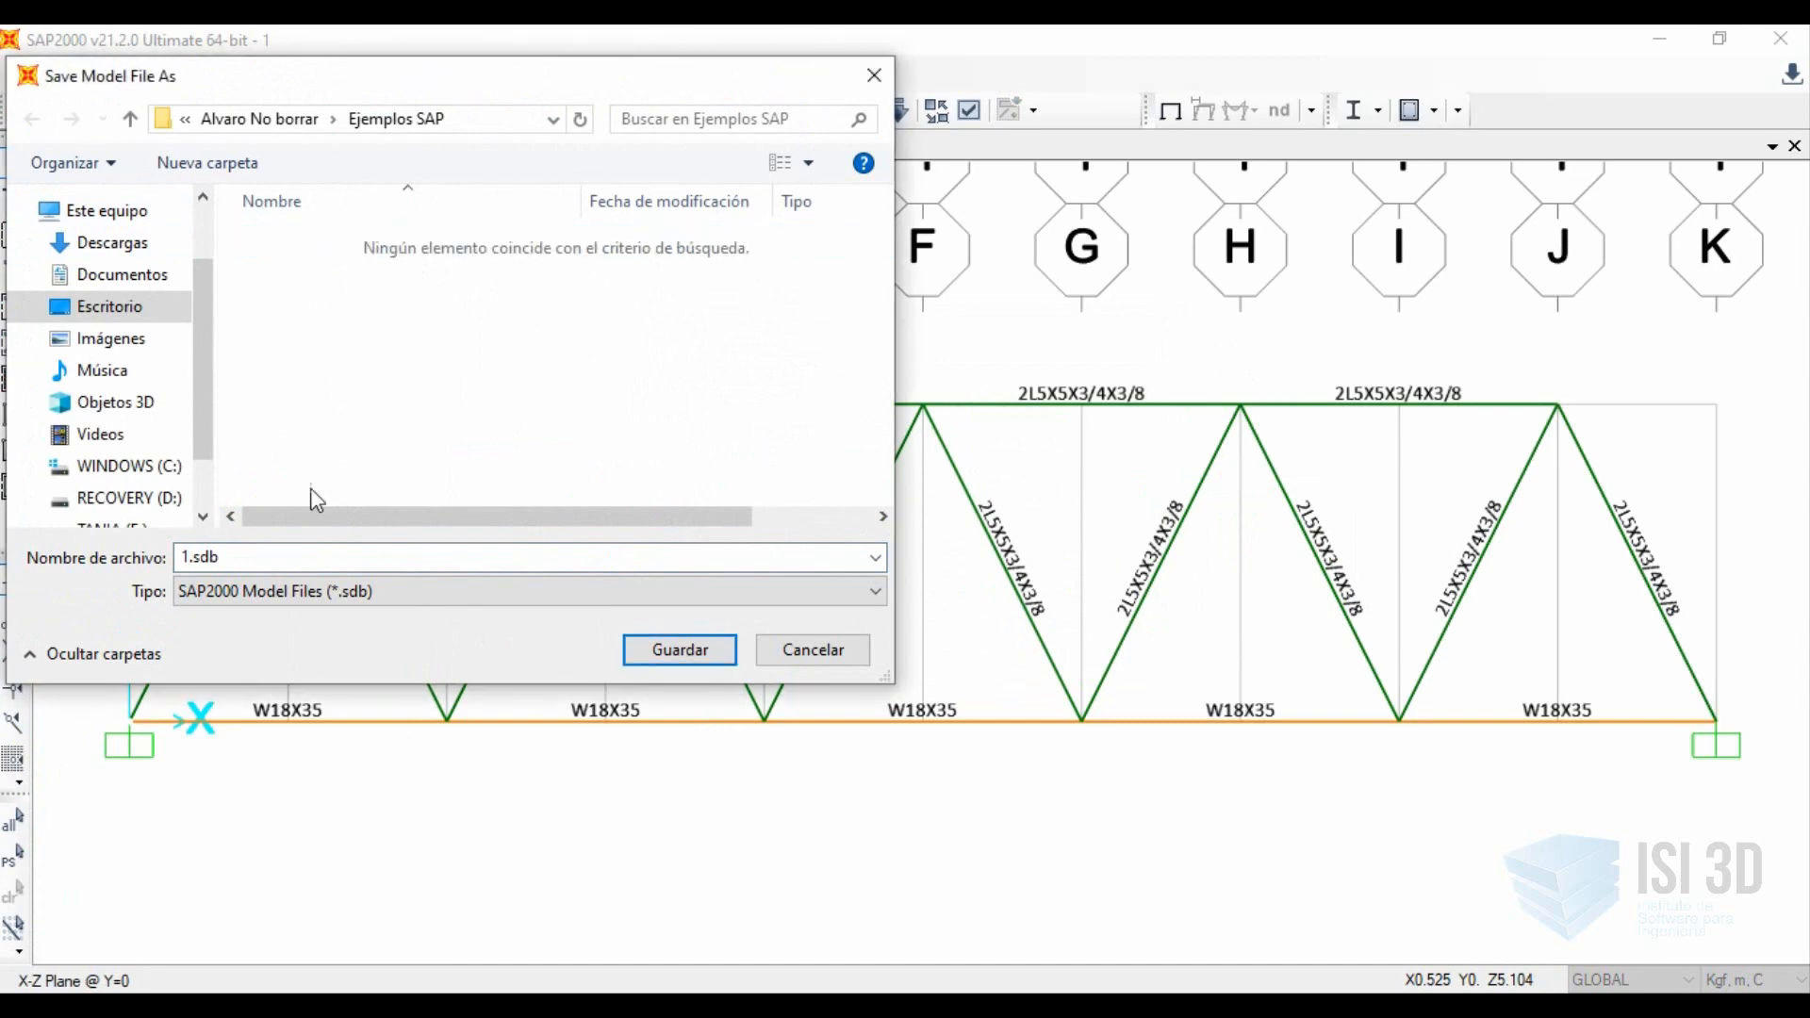
# Save the model as Ejemplo1 in the Ejemplos SAP folder.
pyautogui.click(309, 560)
pyautogui.write('Ej')
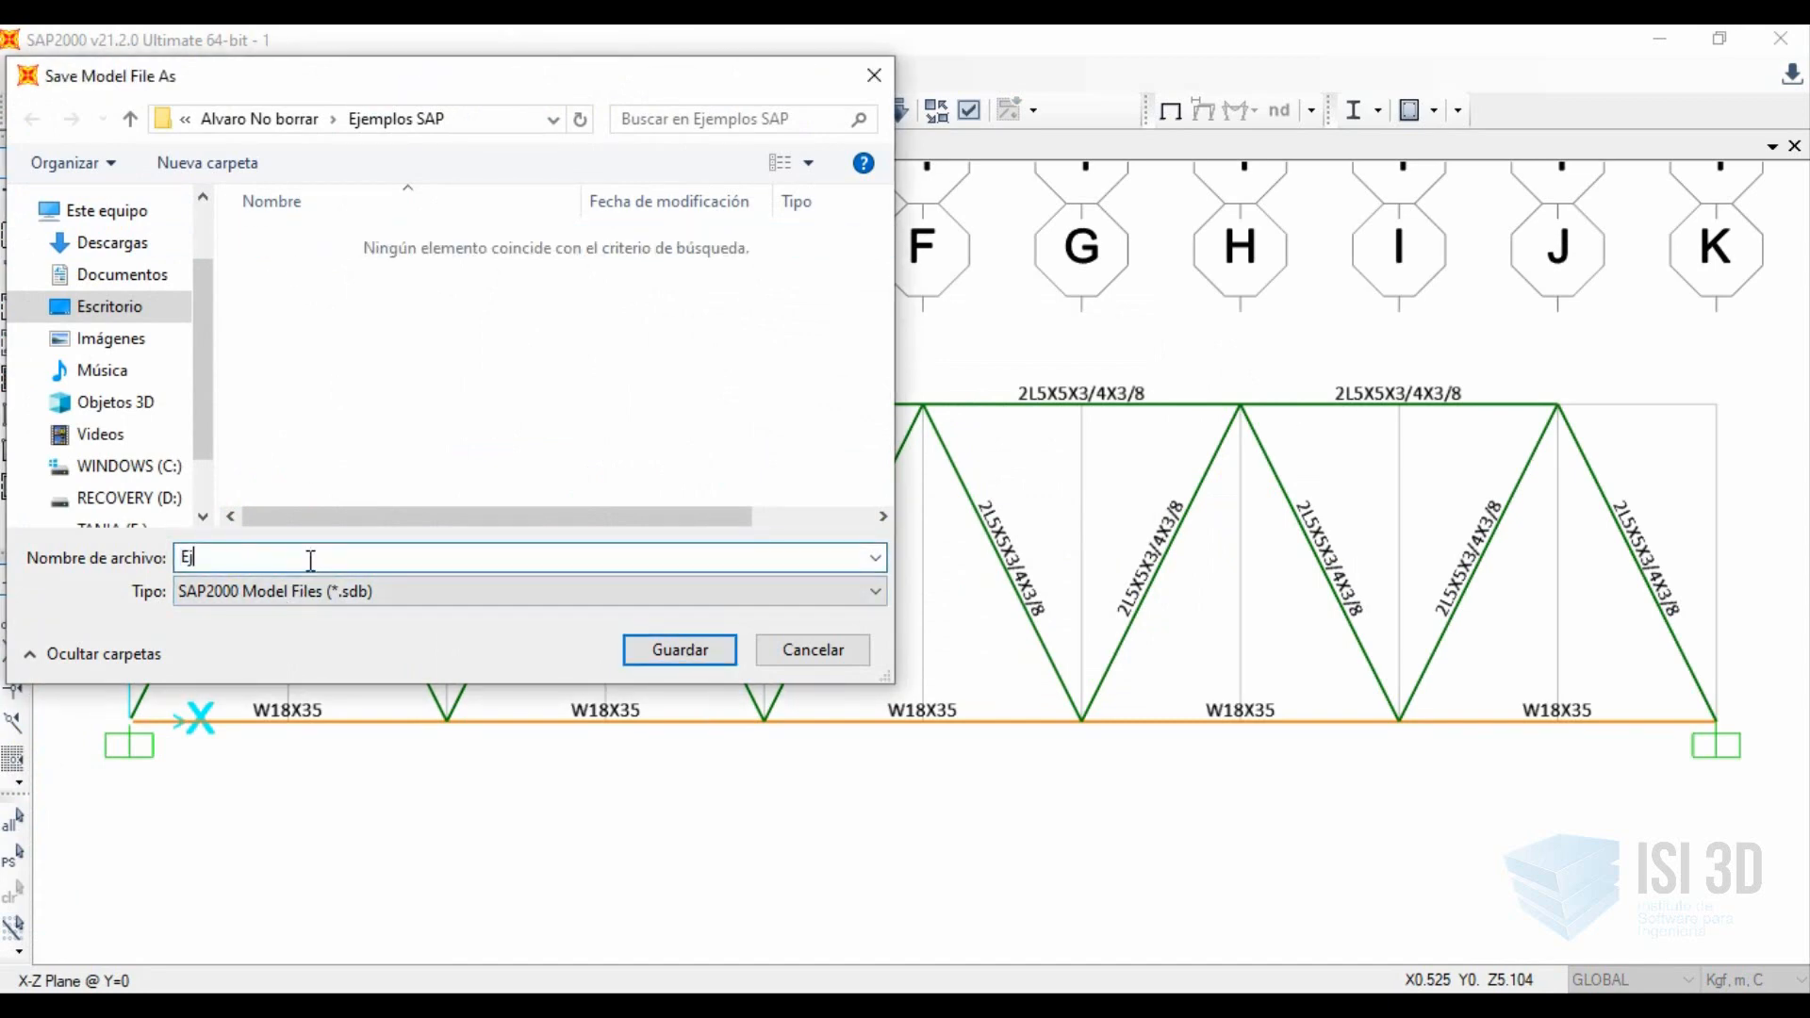
pyautogui.write('emplo1')
pyautogui.click(677, 648)
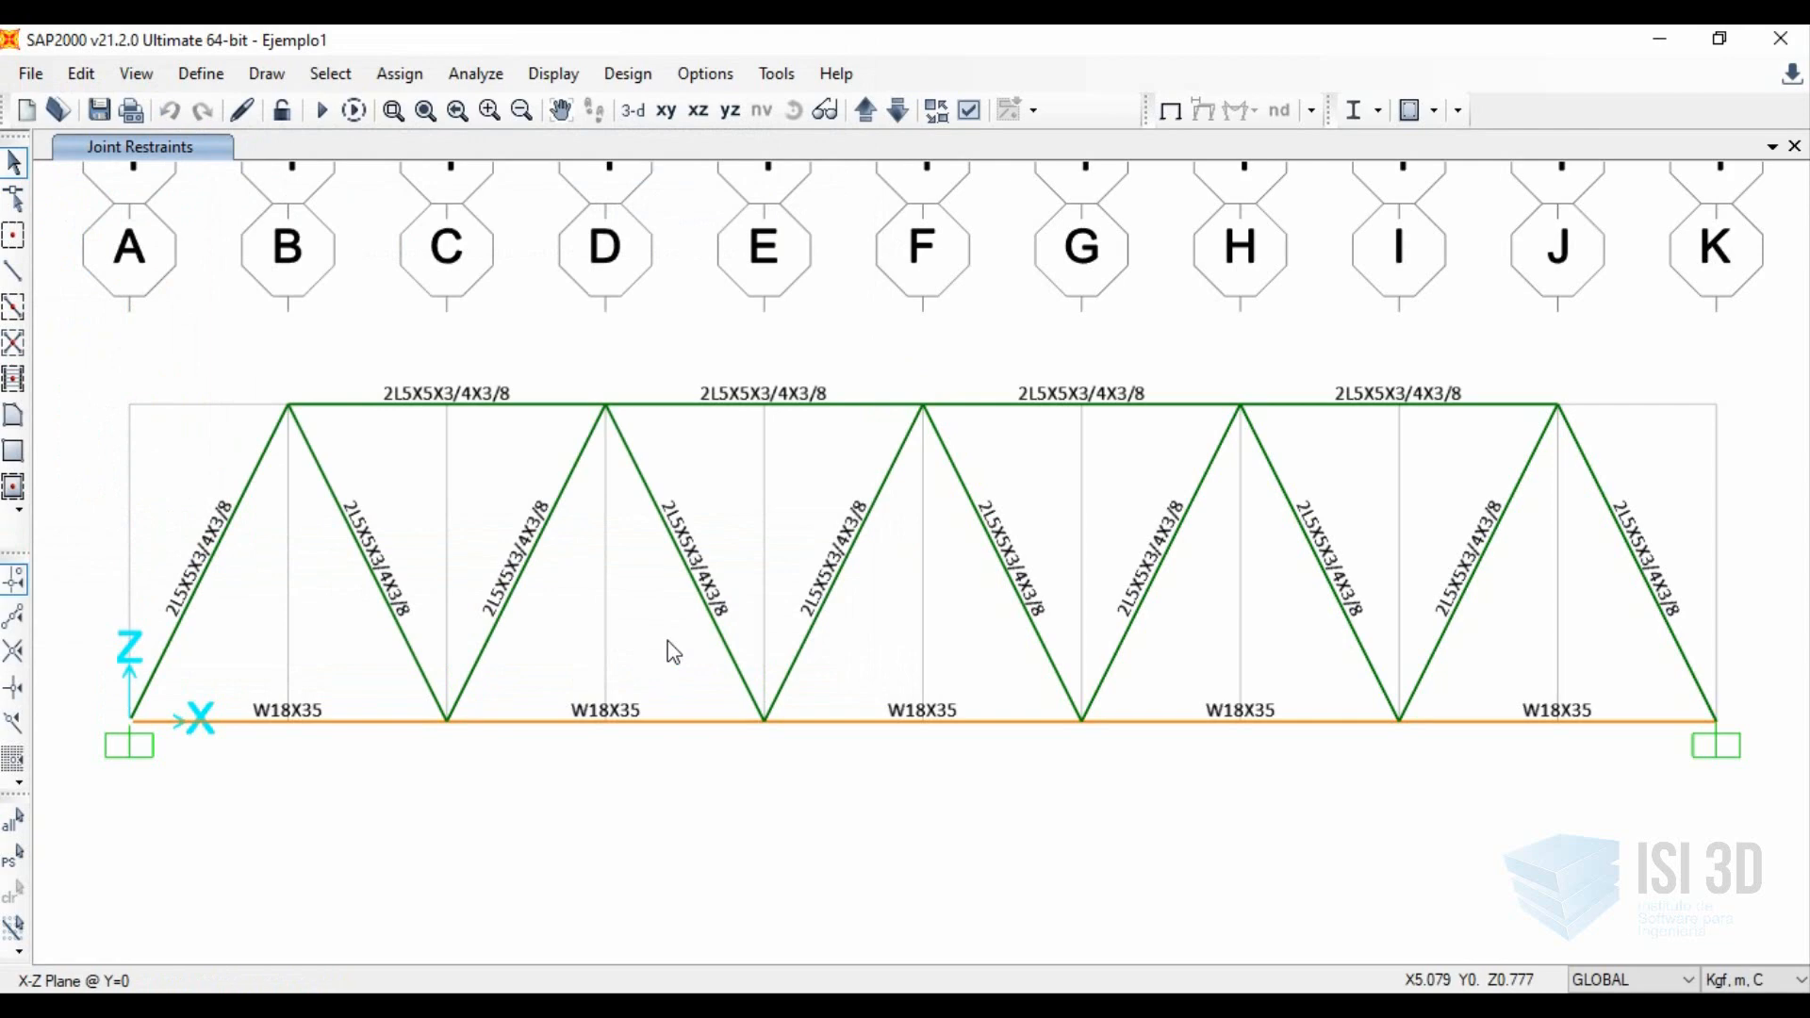
# Set the analysis options to Plane Frame in the XZ plane, with only UX, UZ and RY as available degrees of freedom.
pyautogui.click(491, 90)
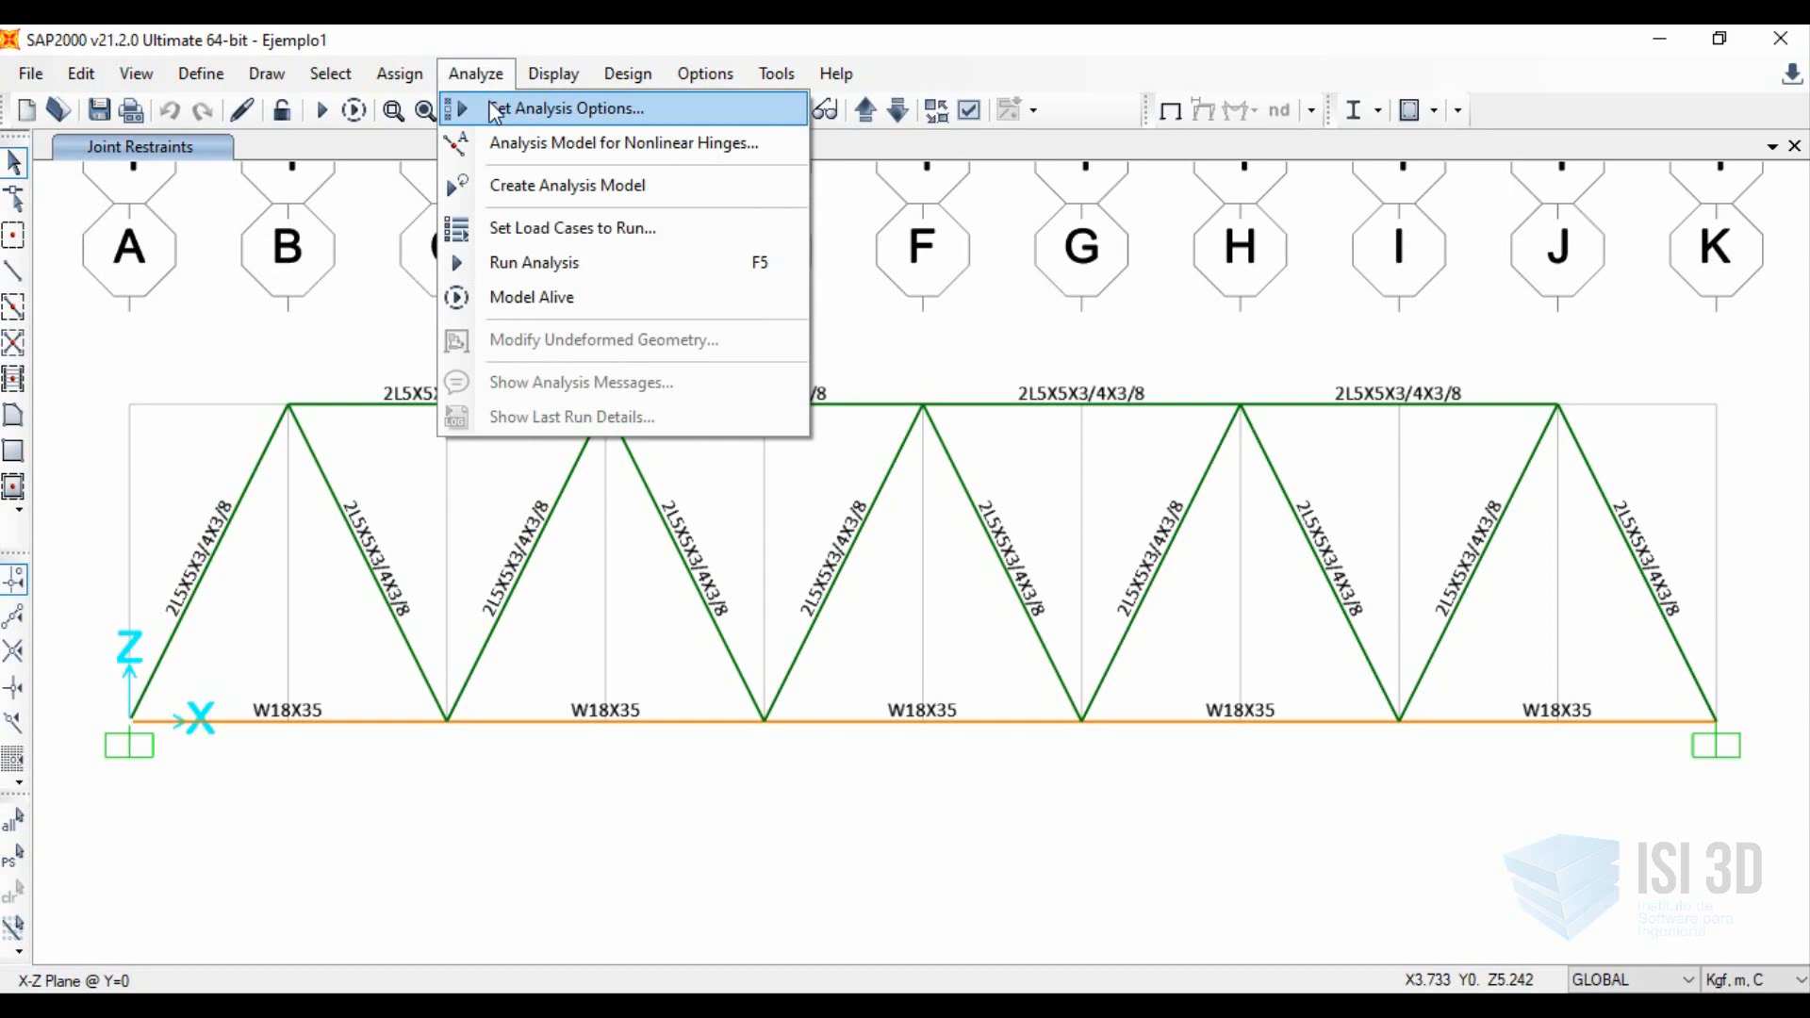
pyautogui.click(494, 109)
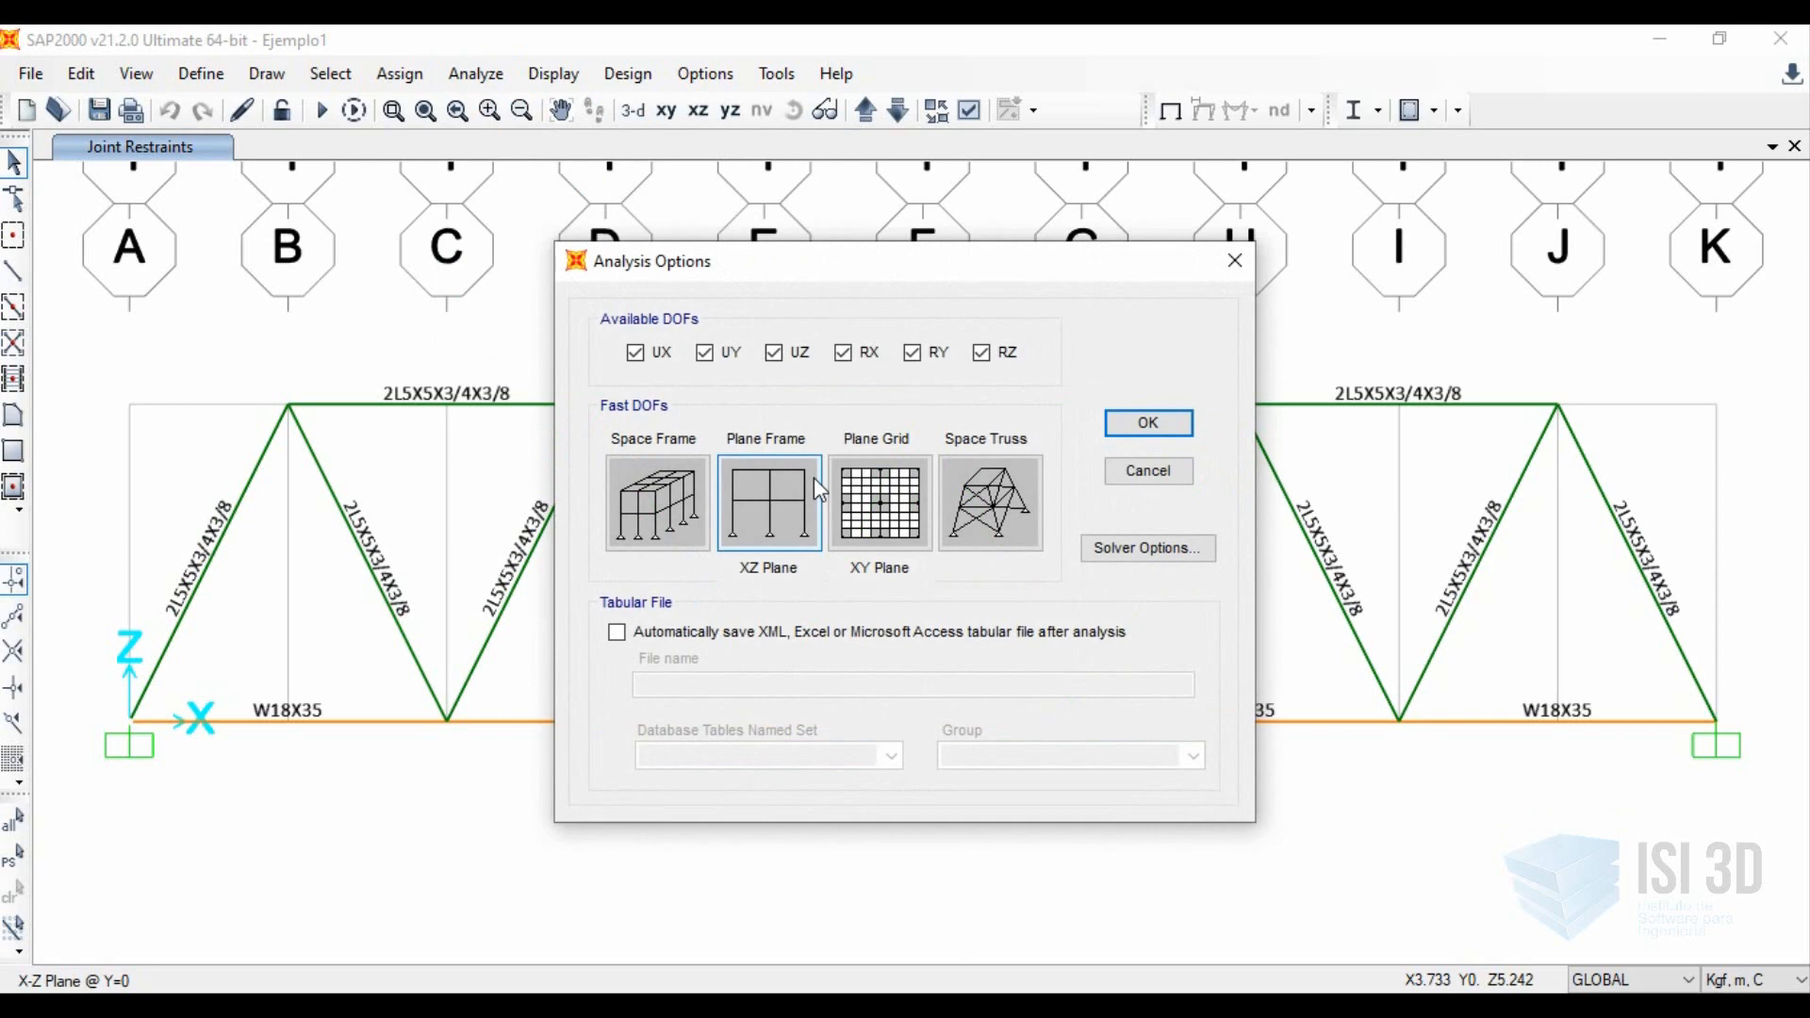
pyautogui.click(690, 493)
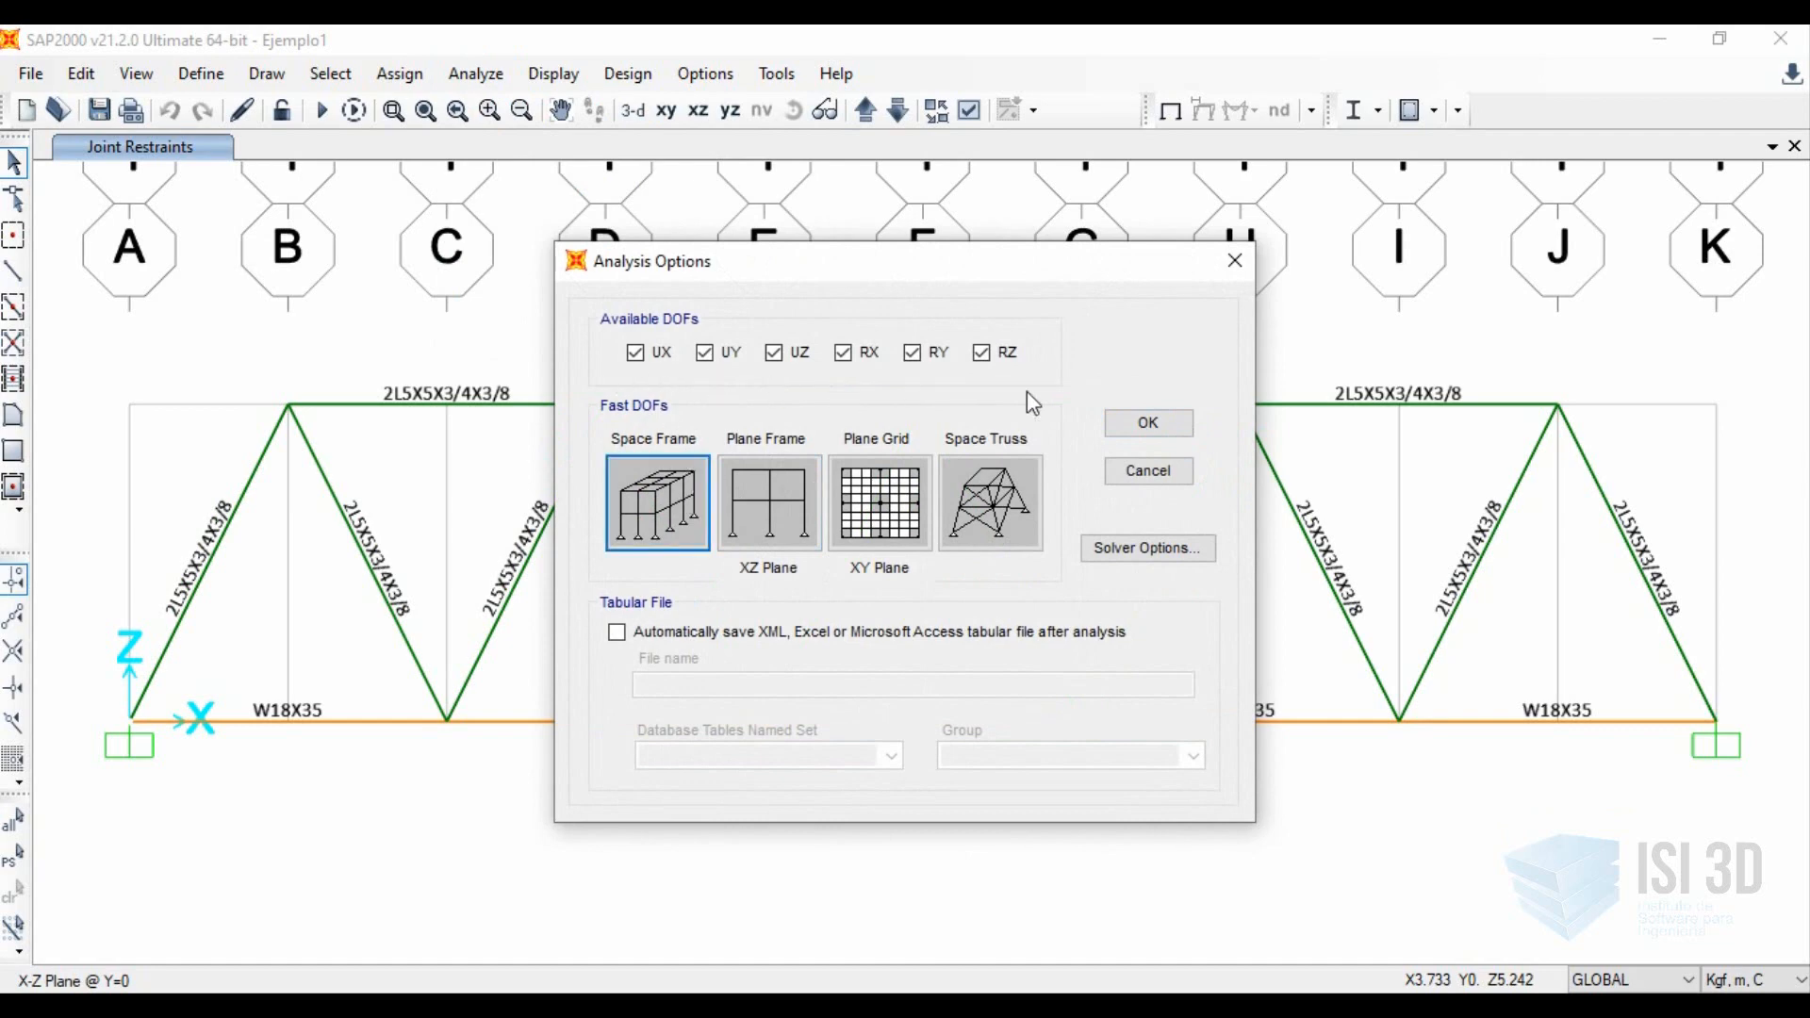
pyautogui.click(1003, 499)
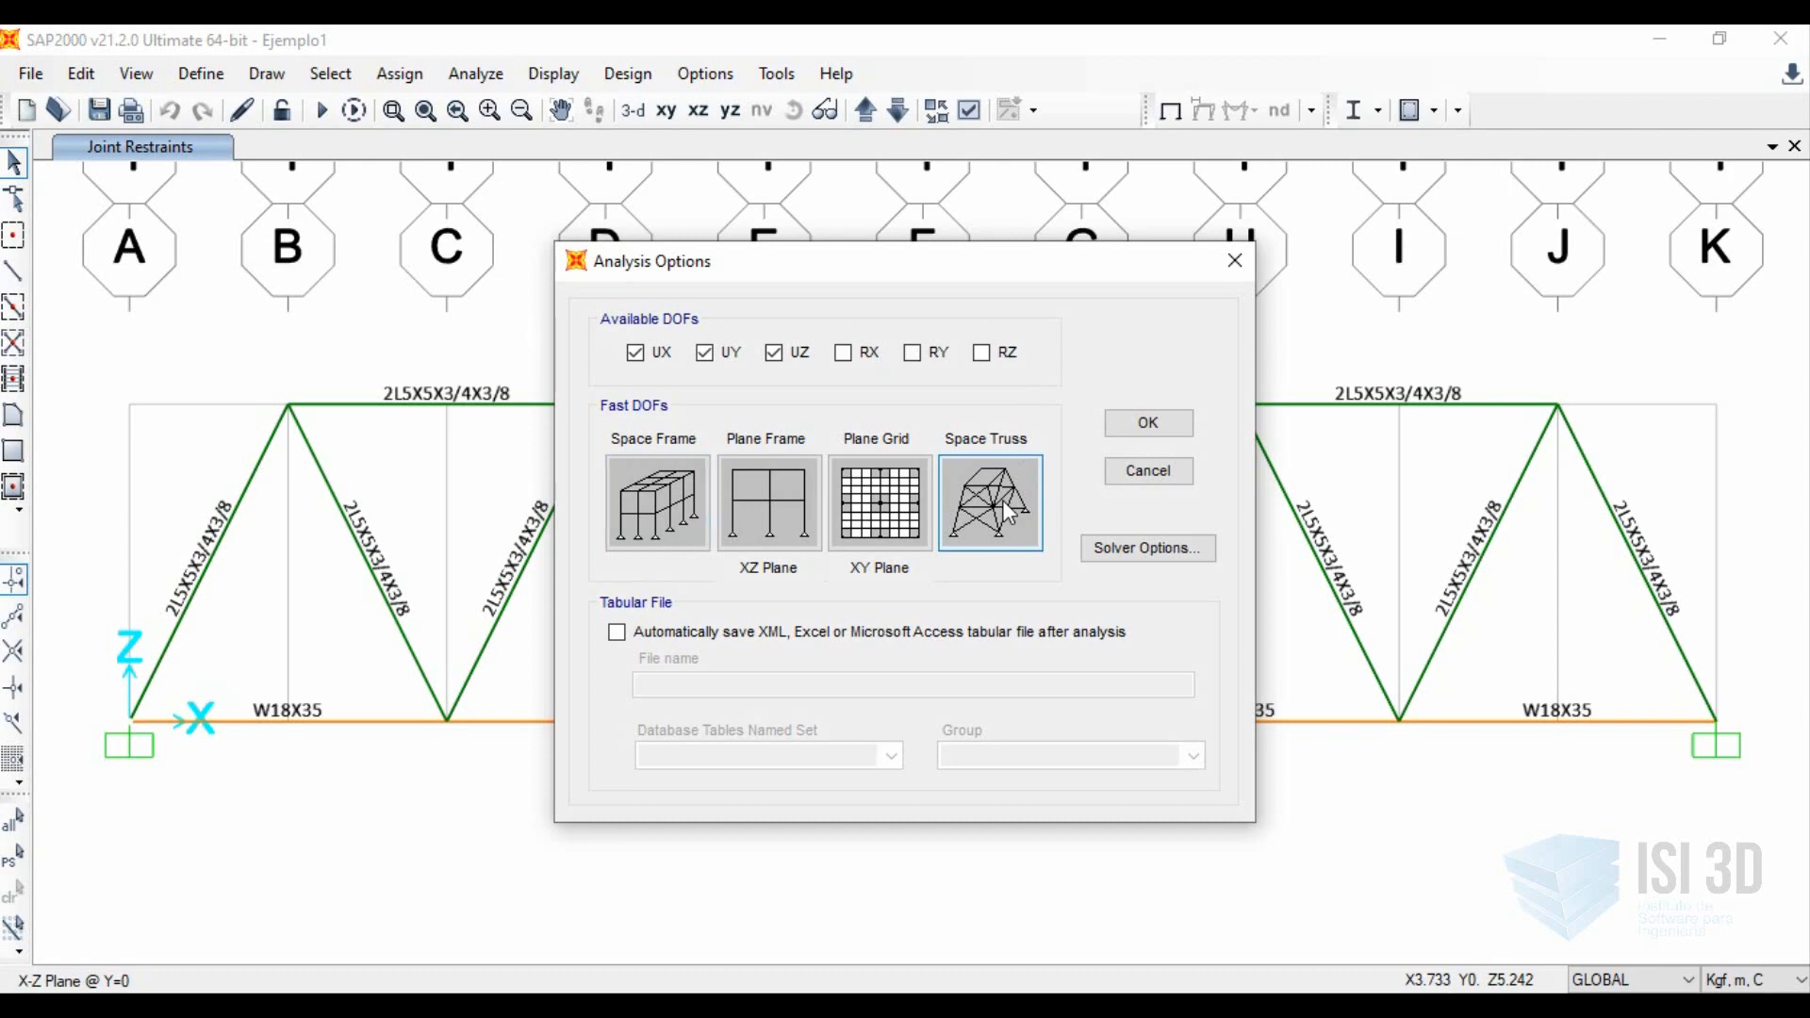
pyautogui.click(771, 479)
pyautogui.click(878, 500)
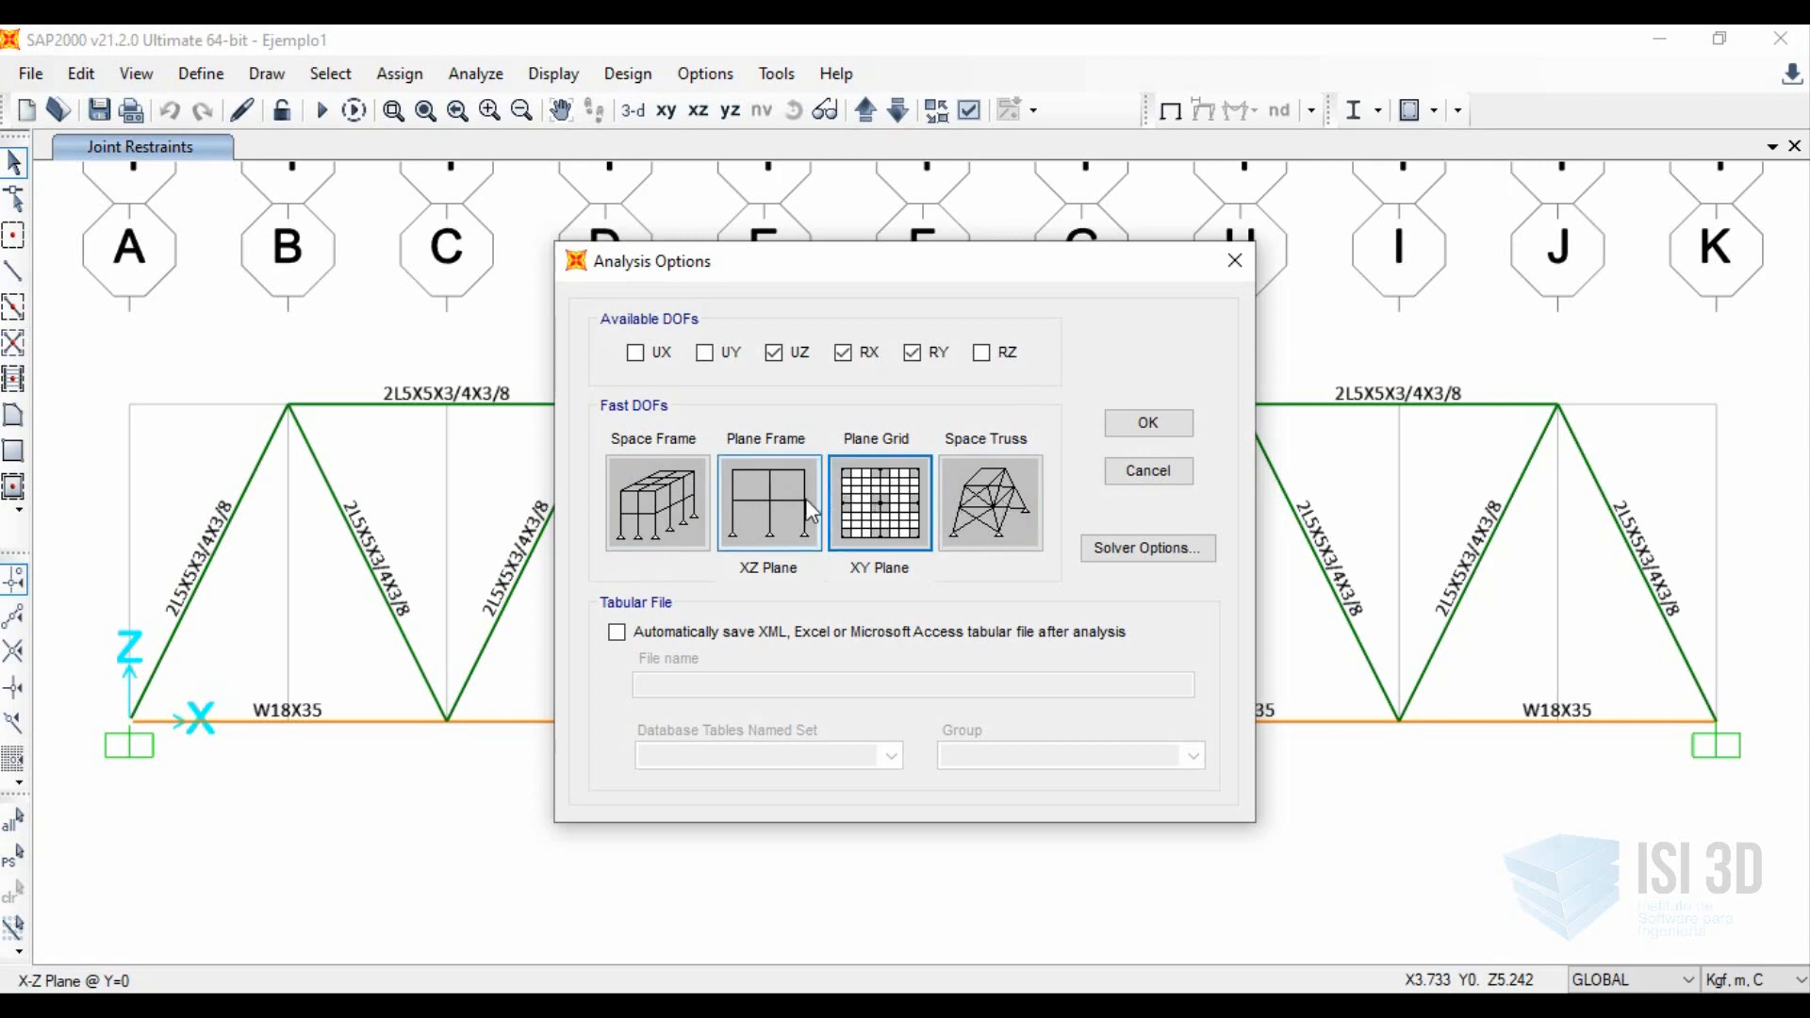
pyautogui.click(797, 500)
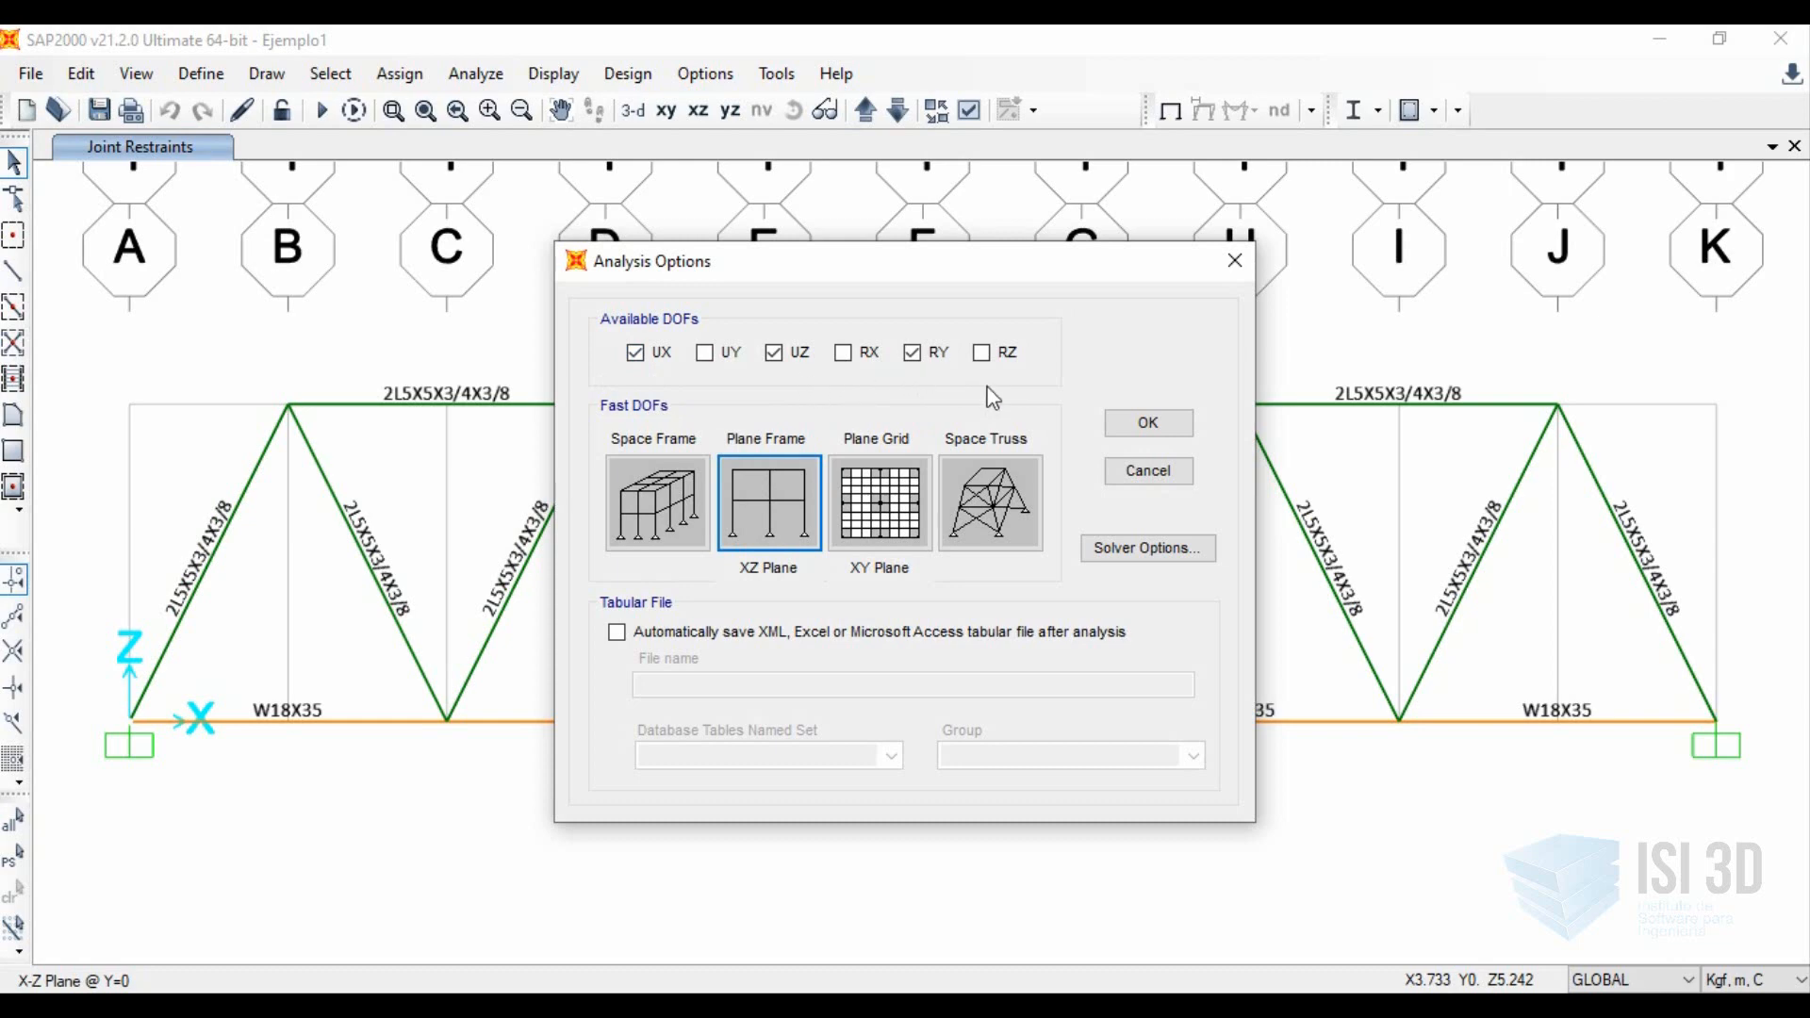
pyautogui.click(1136, 430)
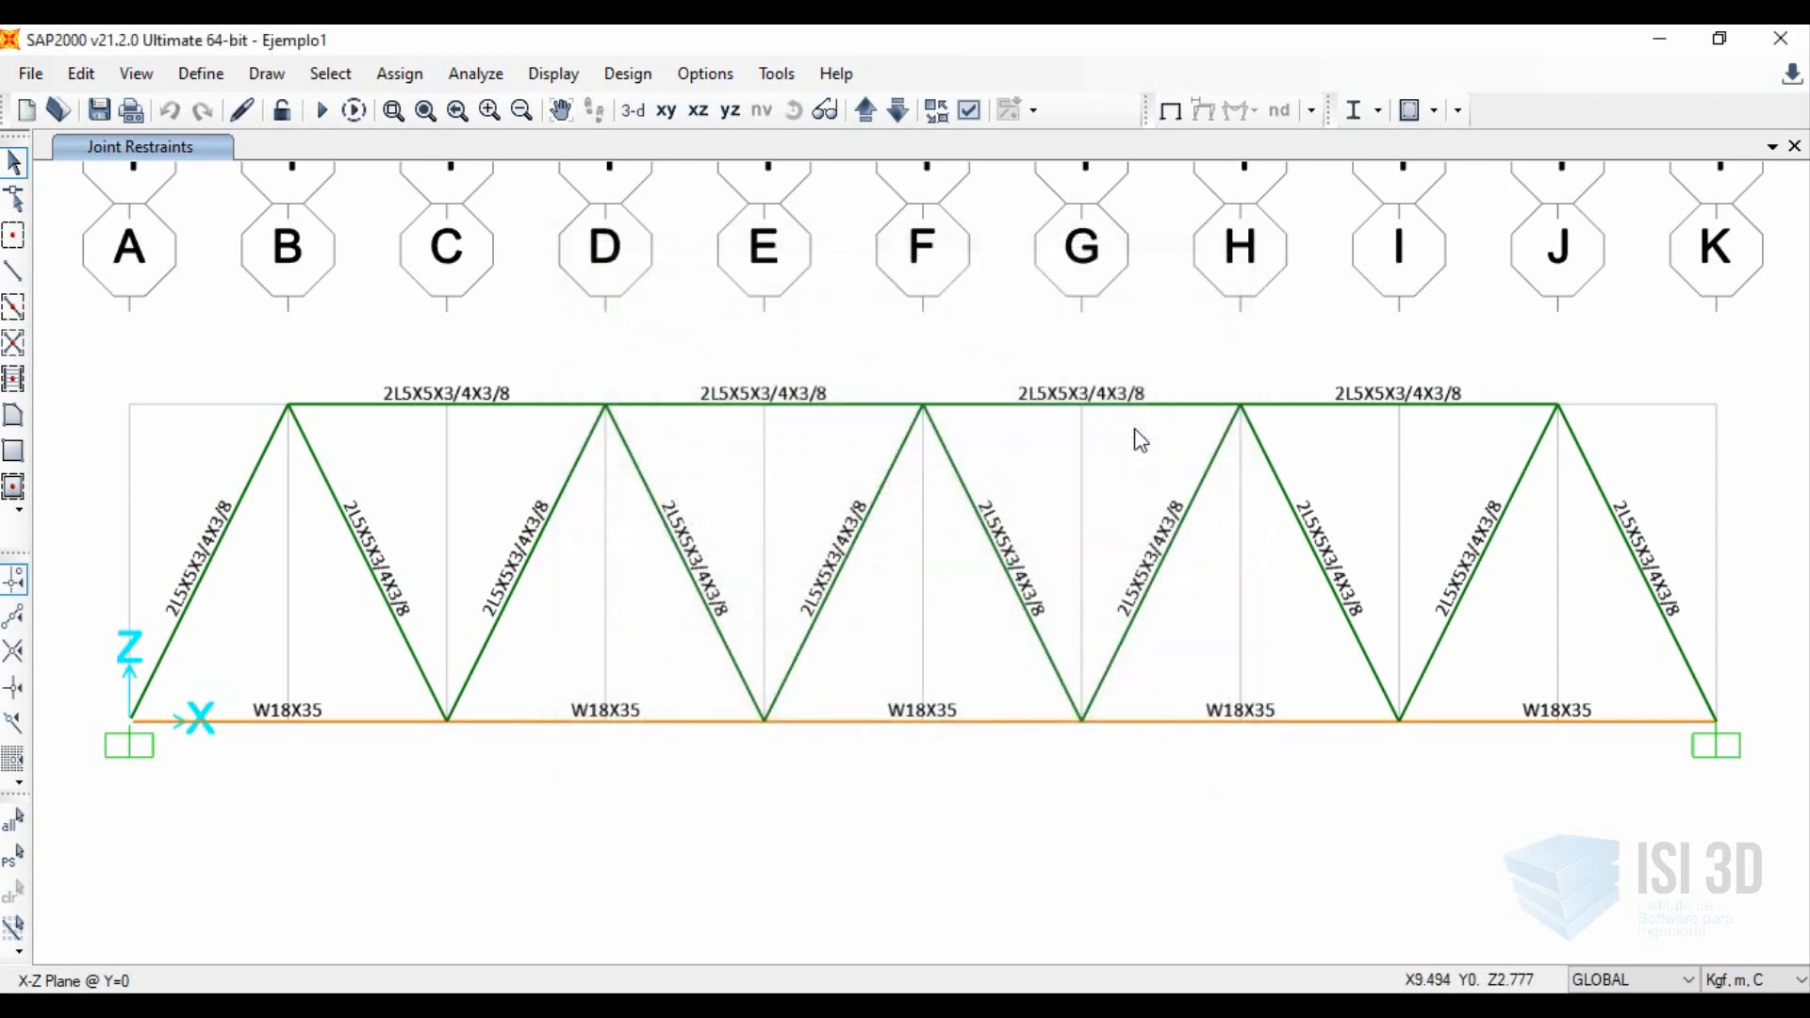
# Open the load case run settings and set the analysis monitor option to Always Show.
pyautogui.click(478, 83)
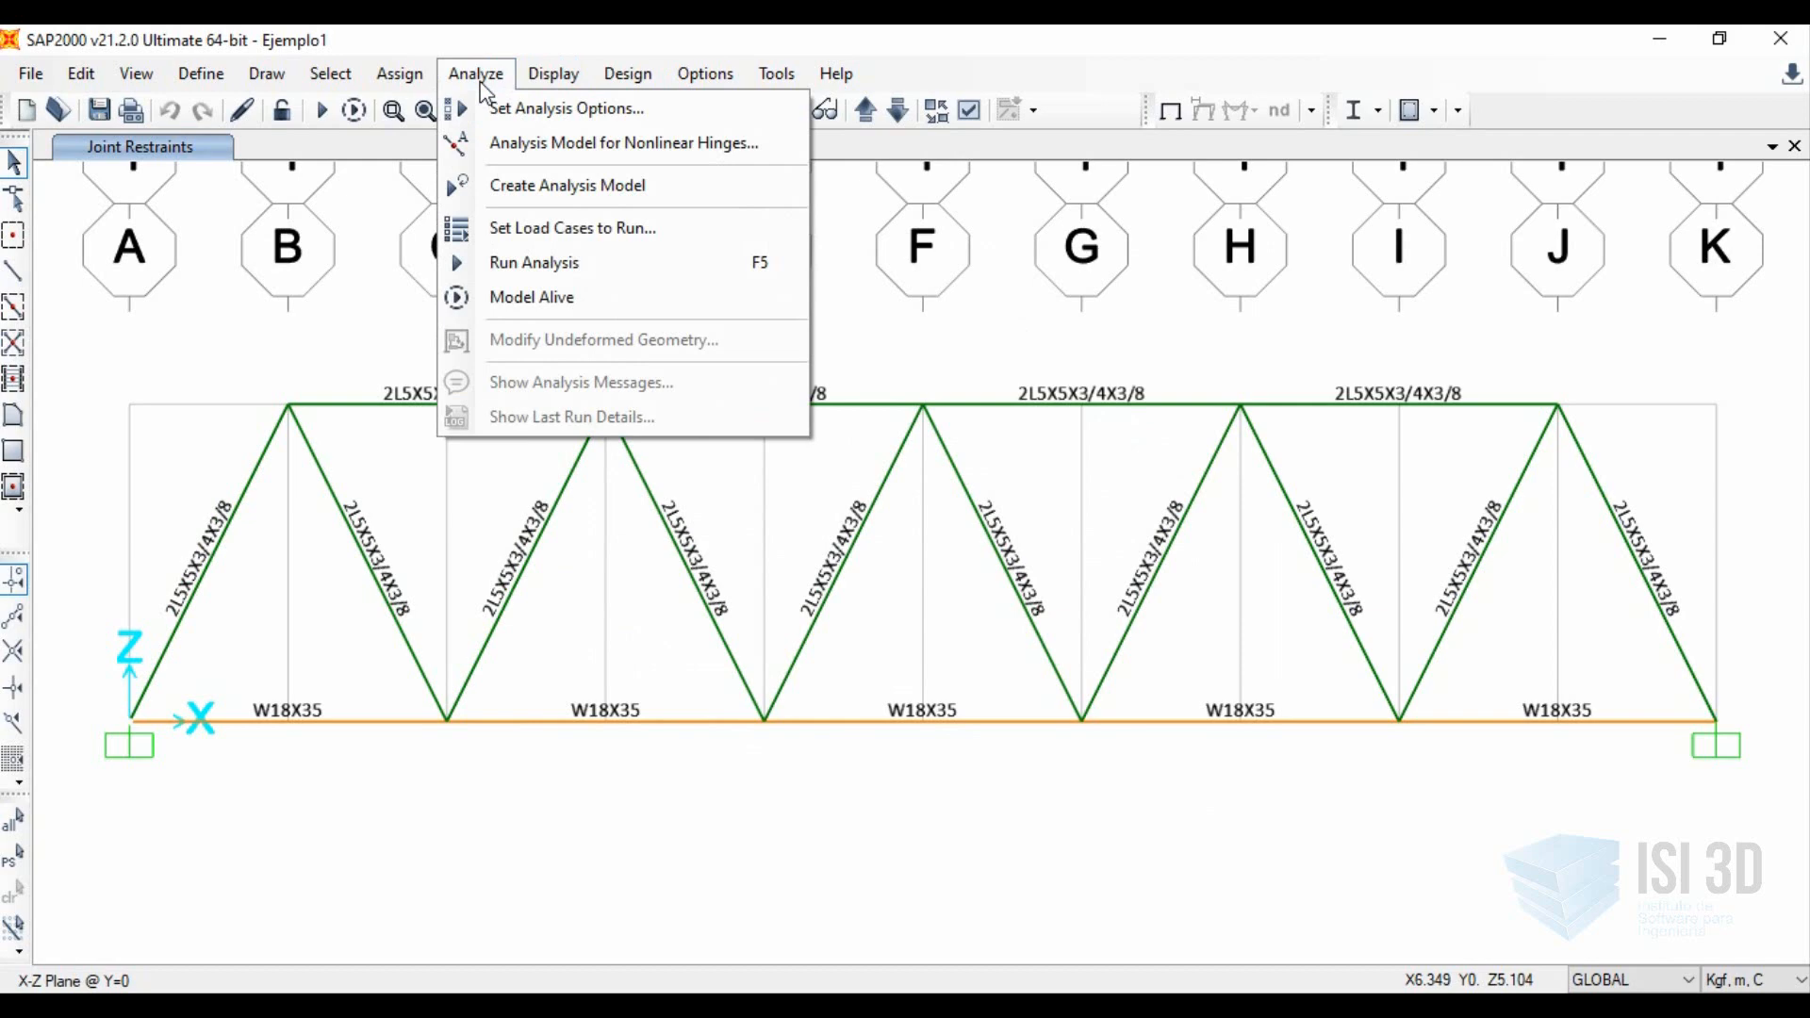
pyautogui.click(508, 281)
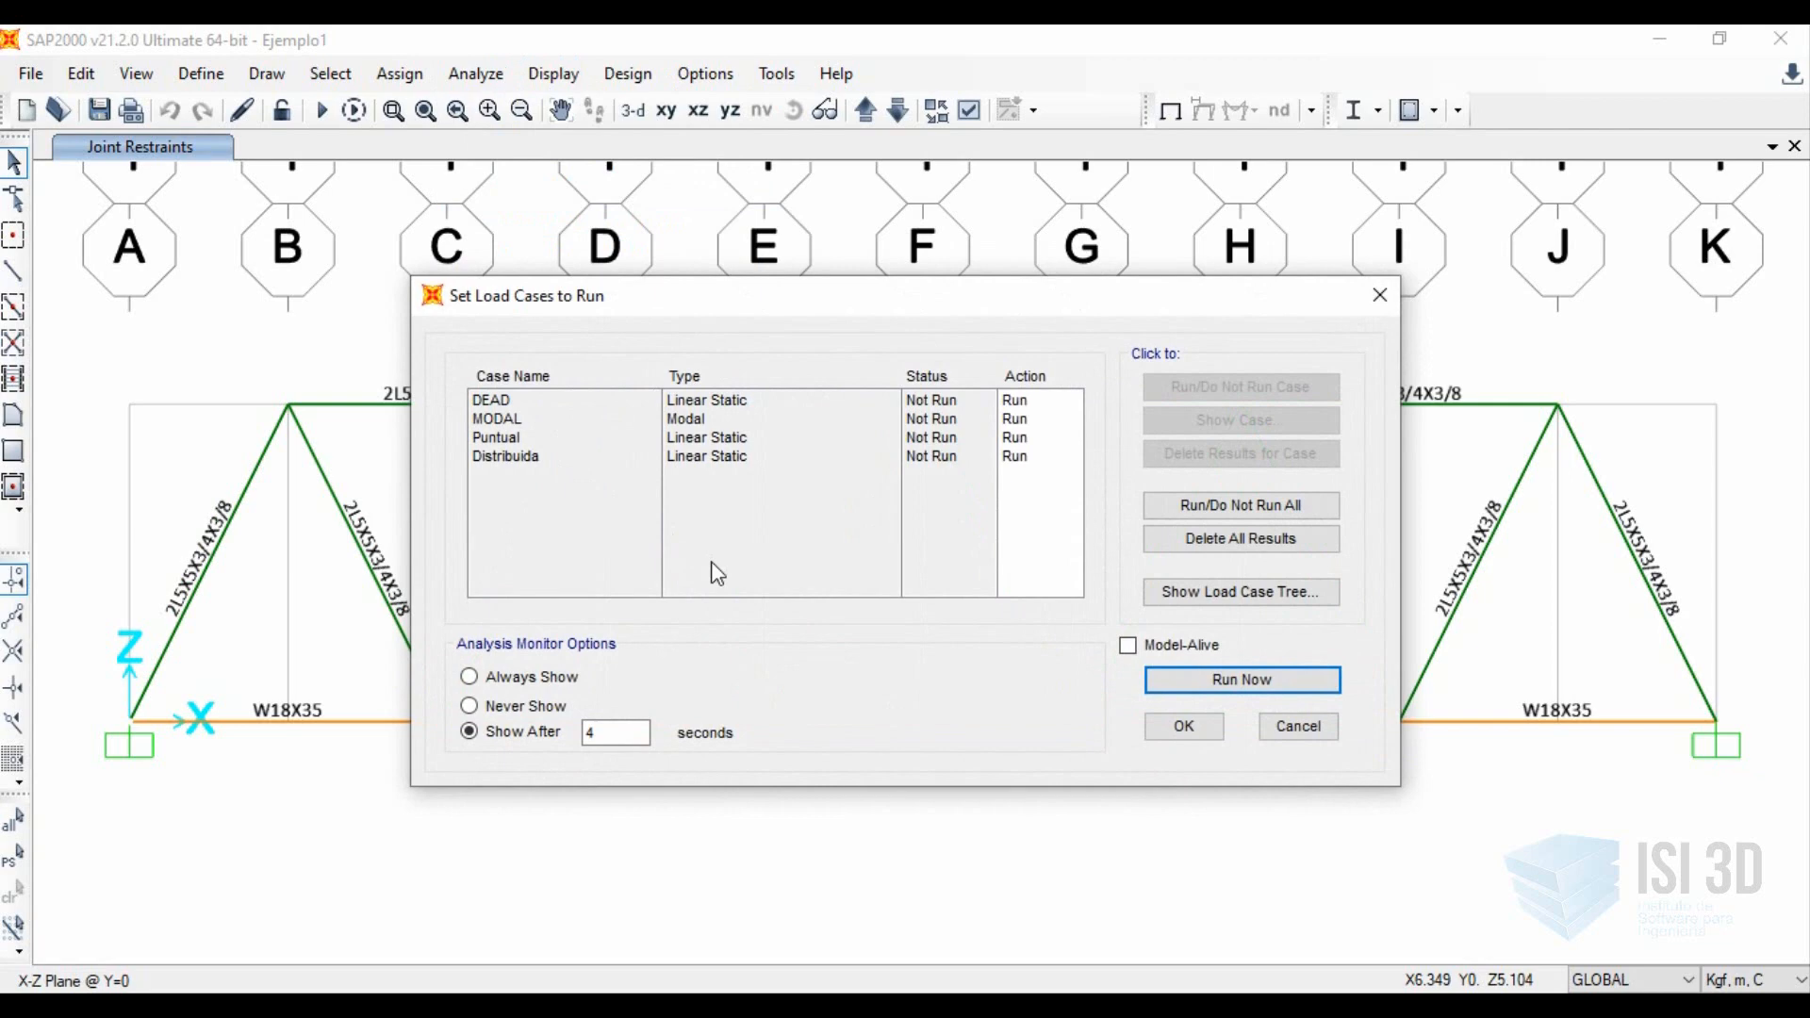
pyautogui.click(545, 679)
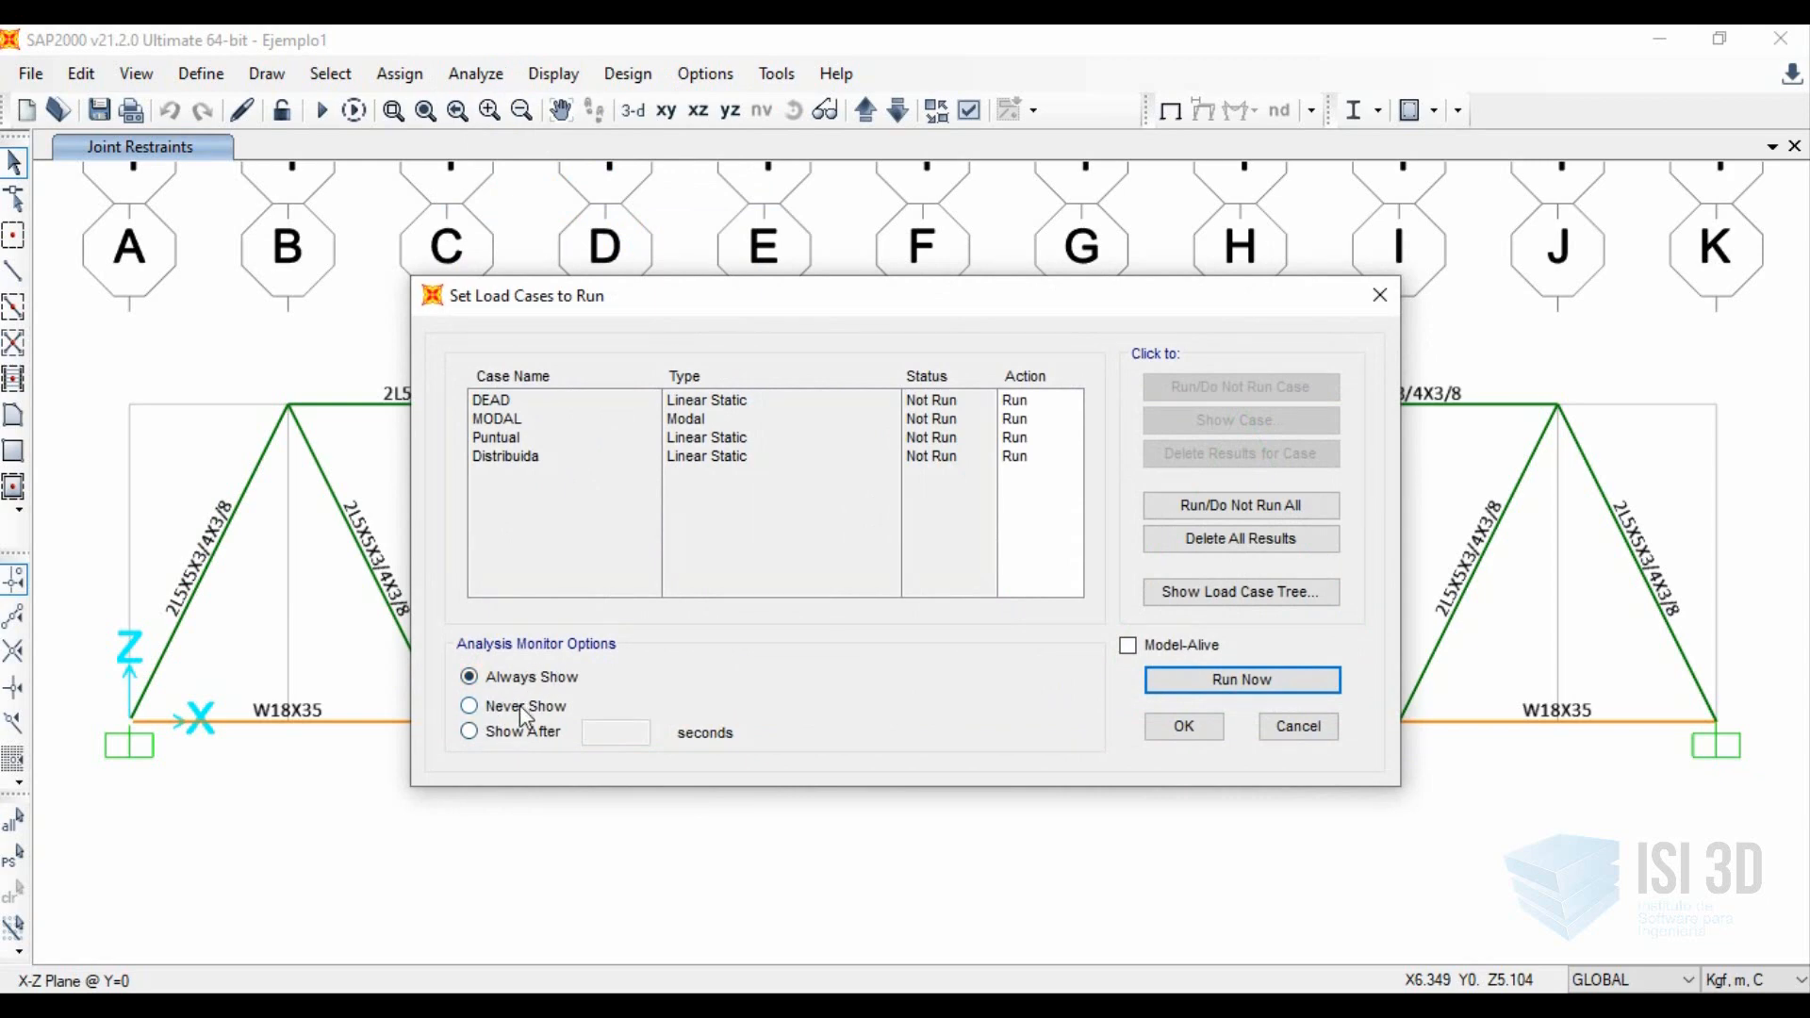
pyautogui.click(530, 678)
pyautogui.click(519, 707)
pyautogui.click(510, 736)
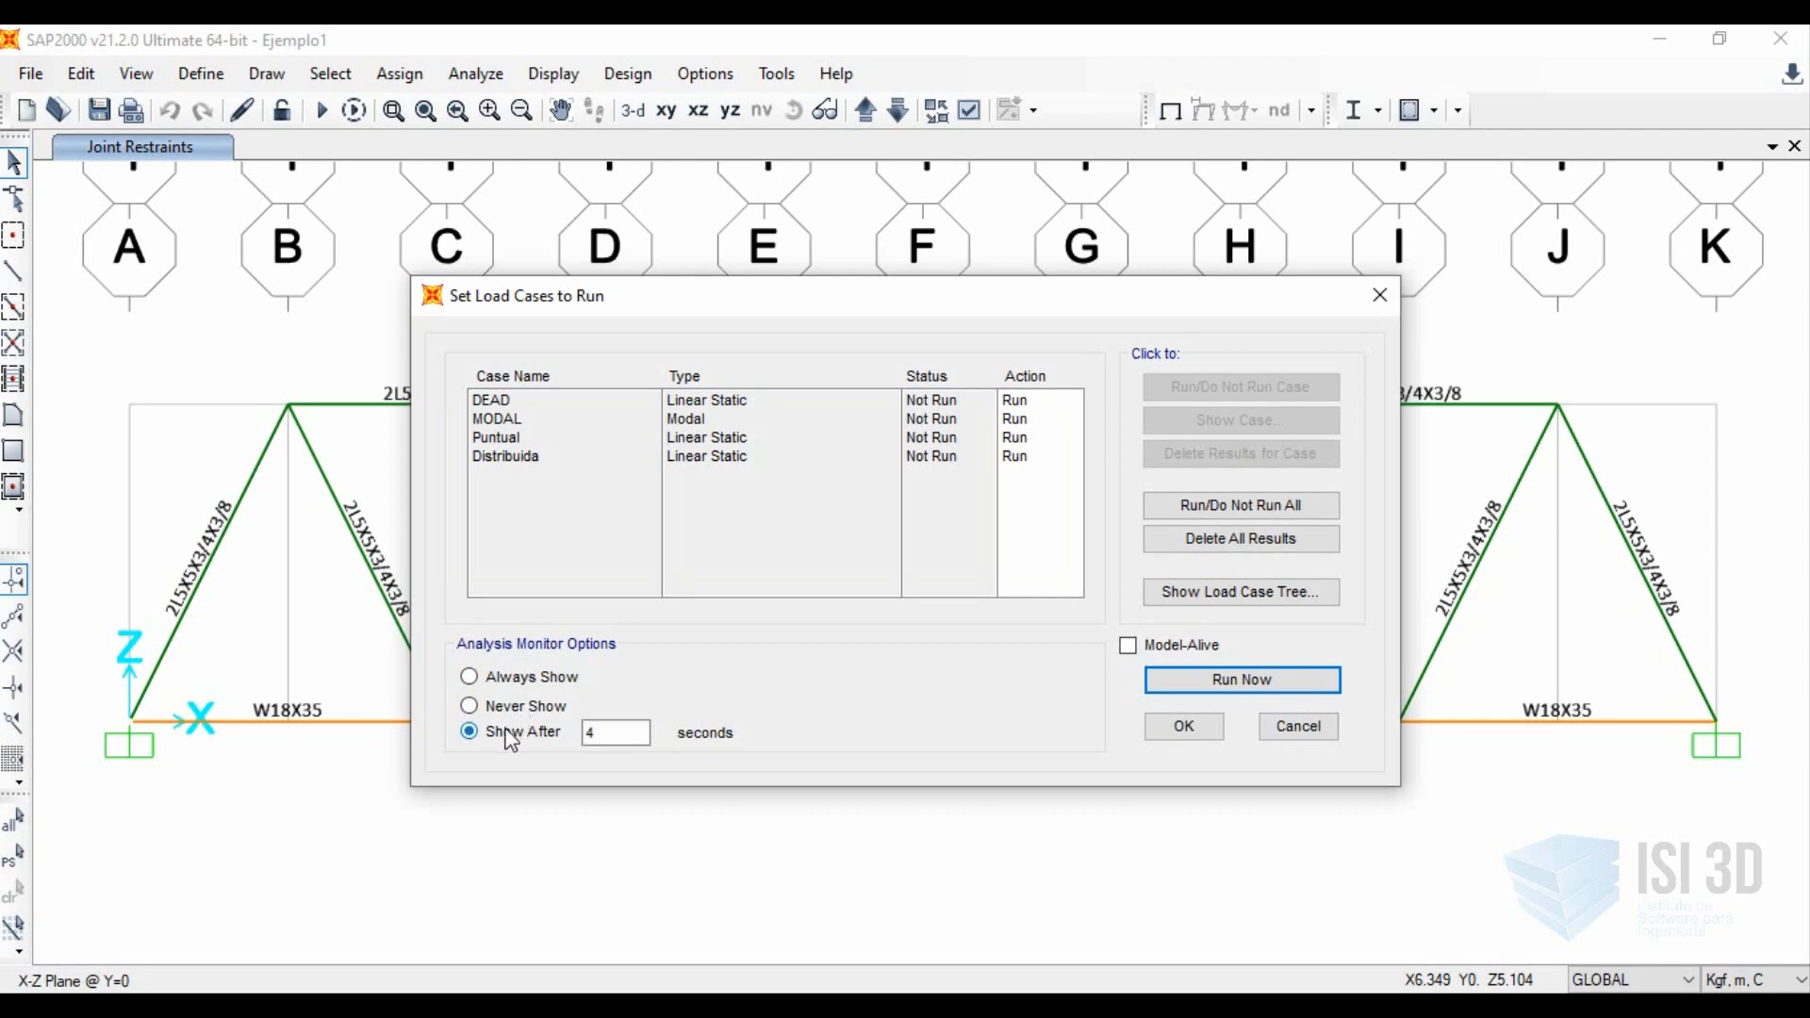
pyautogui.click(604, 733)
pyautogui.click(538, 712)
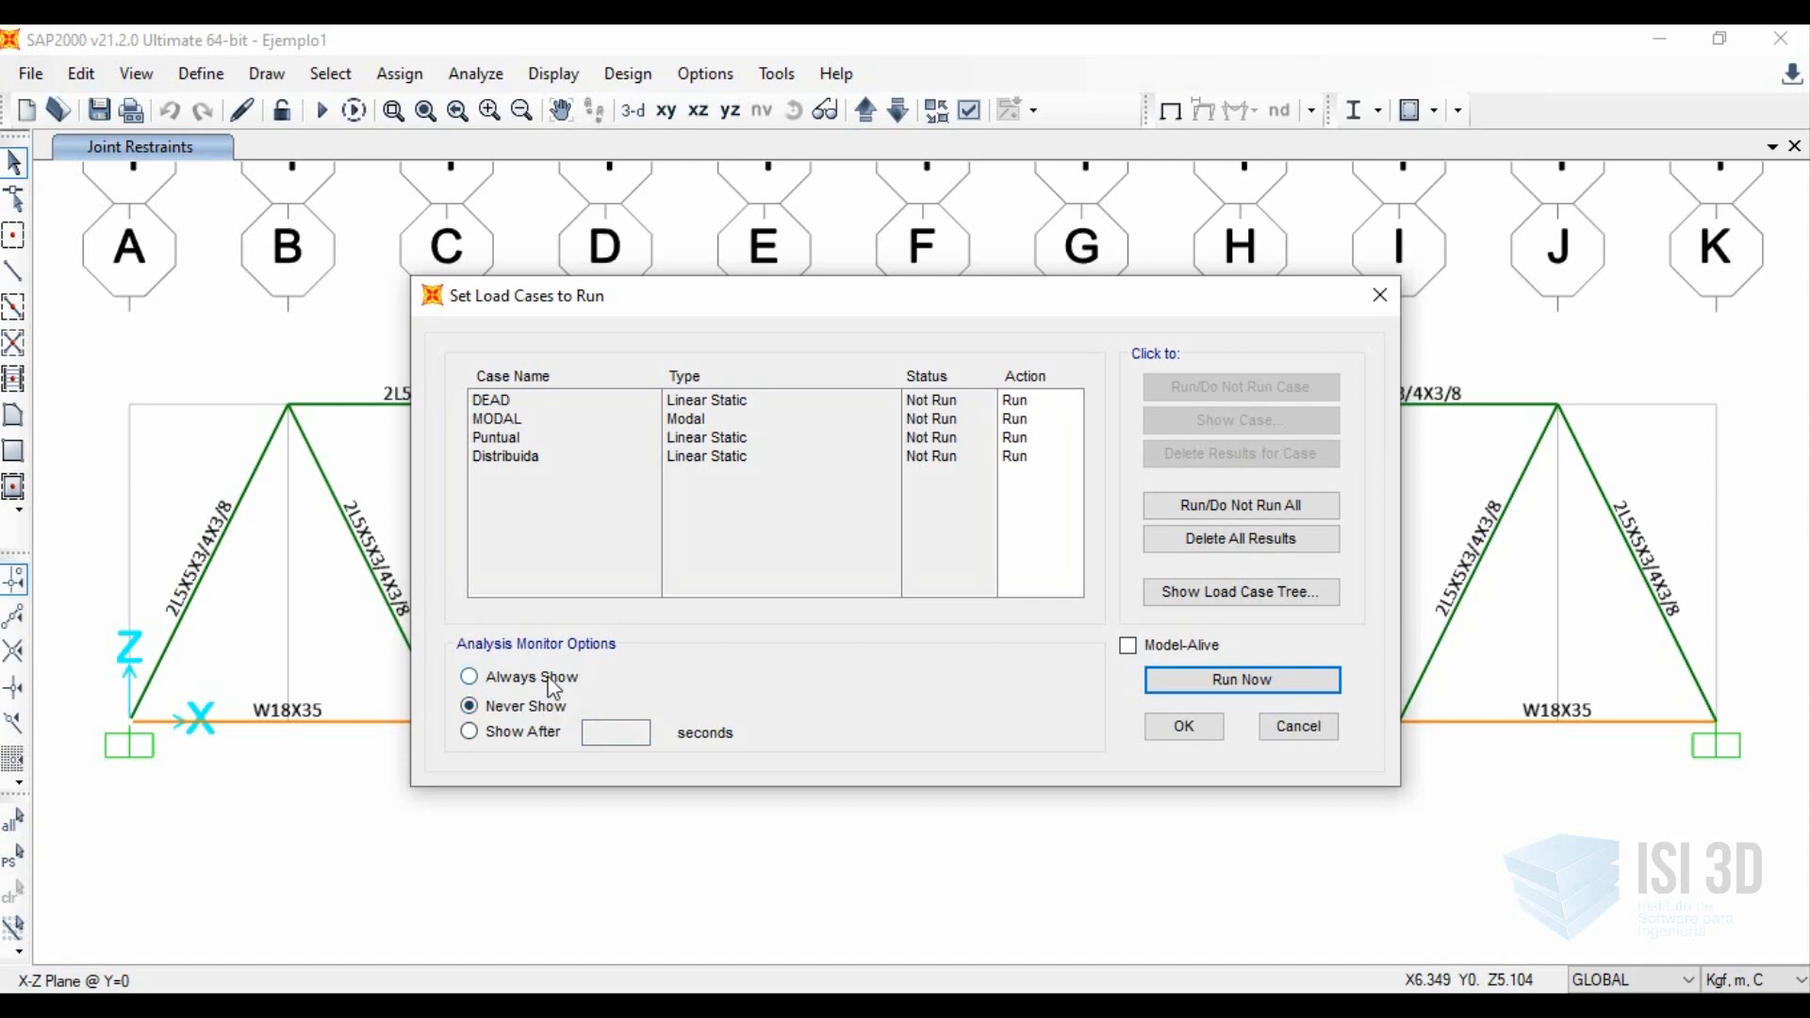
pyautogui.click(548, 675)
# Set the Puntual load case to Do Not Run and run the analysis for the DEAD, MODAL and Distribuida cases.
pyautogui.click(858, 458)
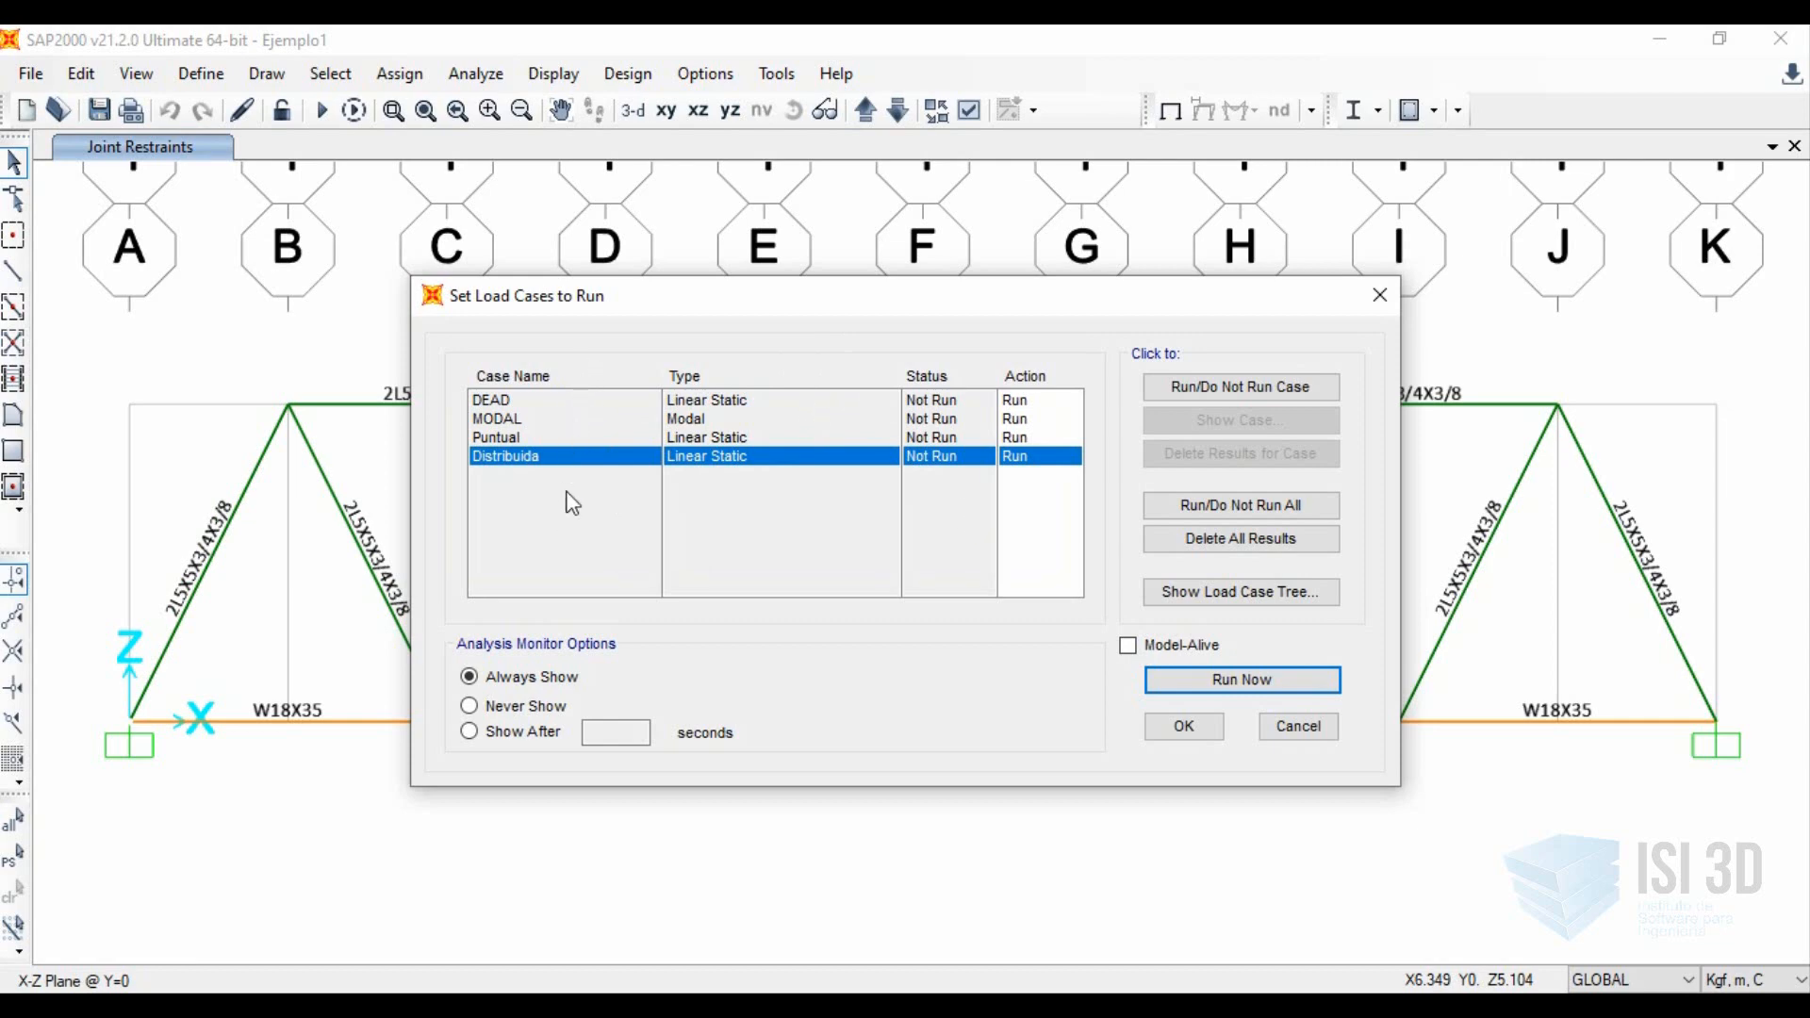
pyautogui.click(756, 402)
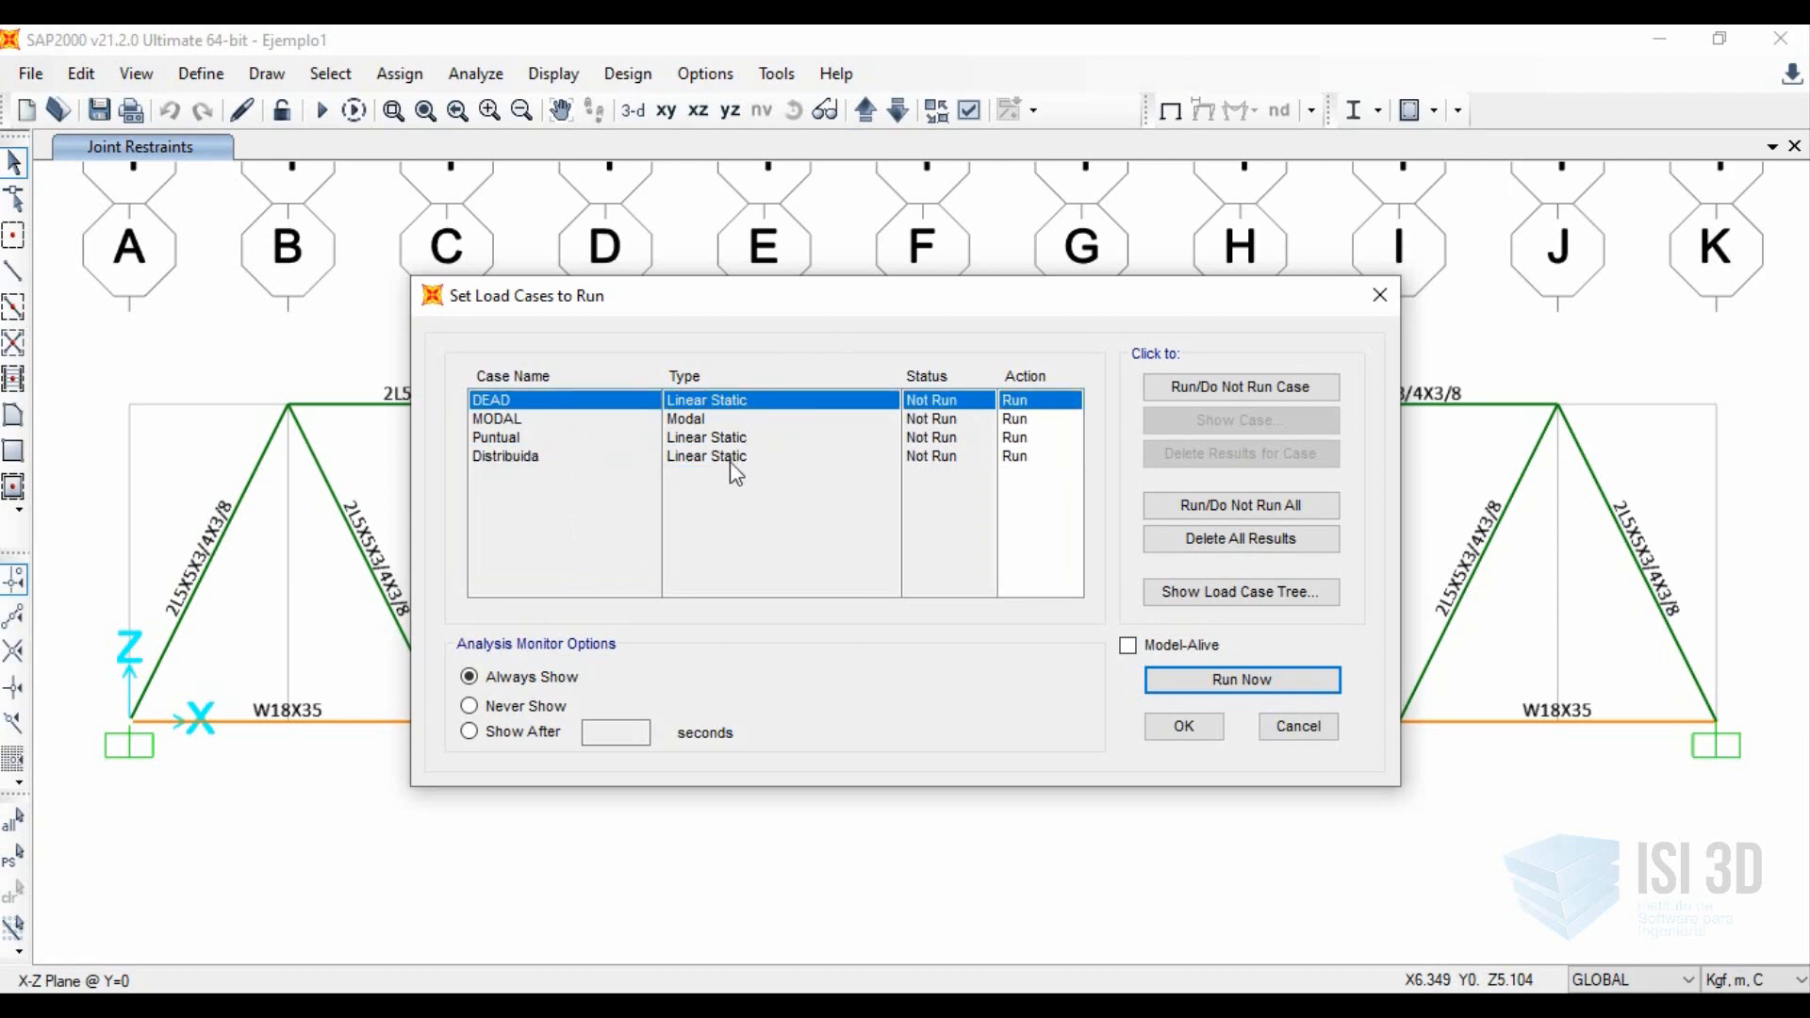
pyautogui.click(722, 436)
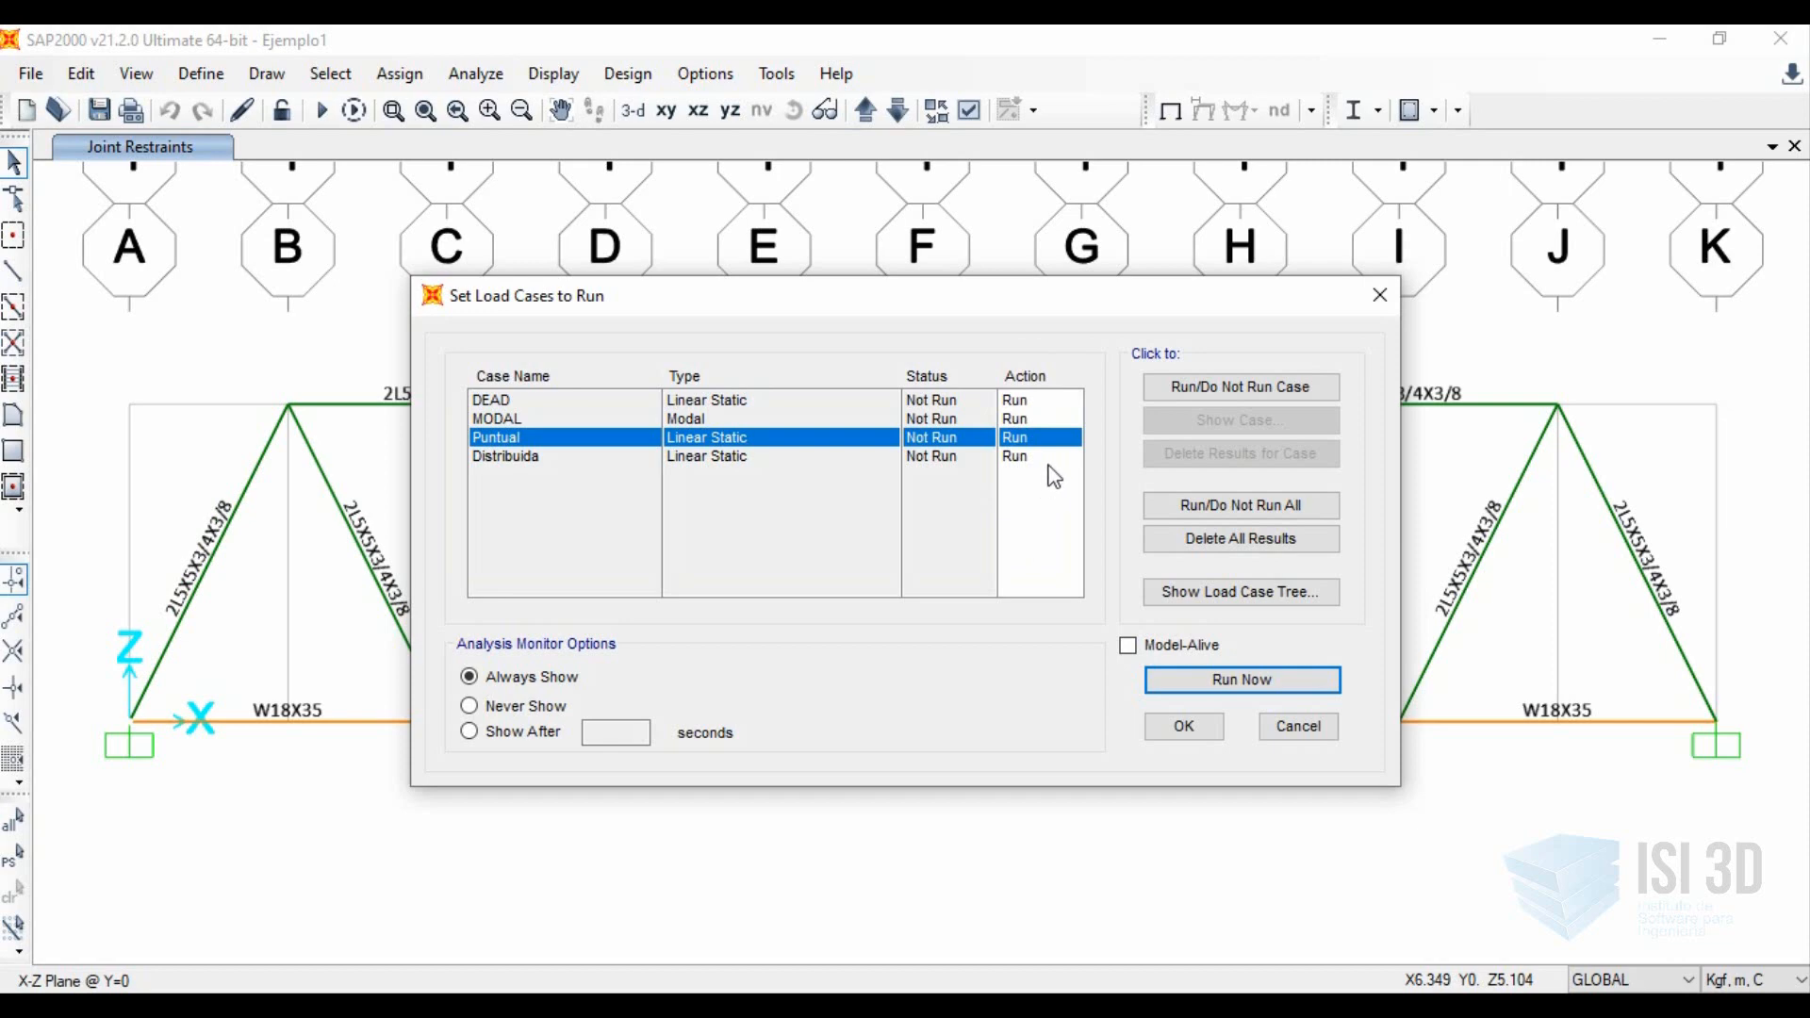
pyautogui.click(1190, 394)
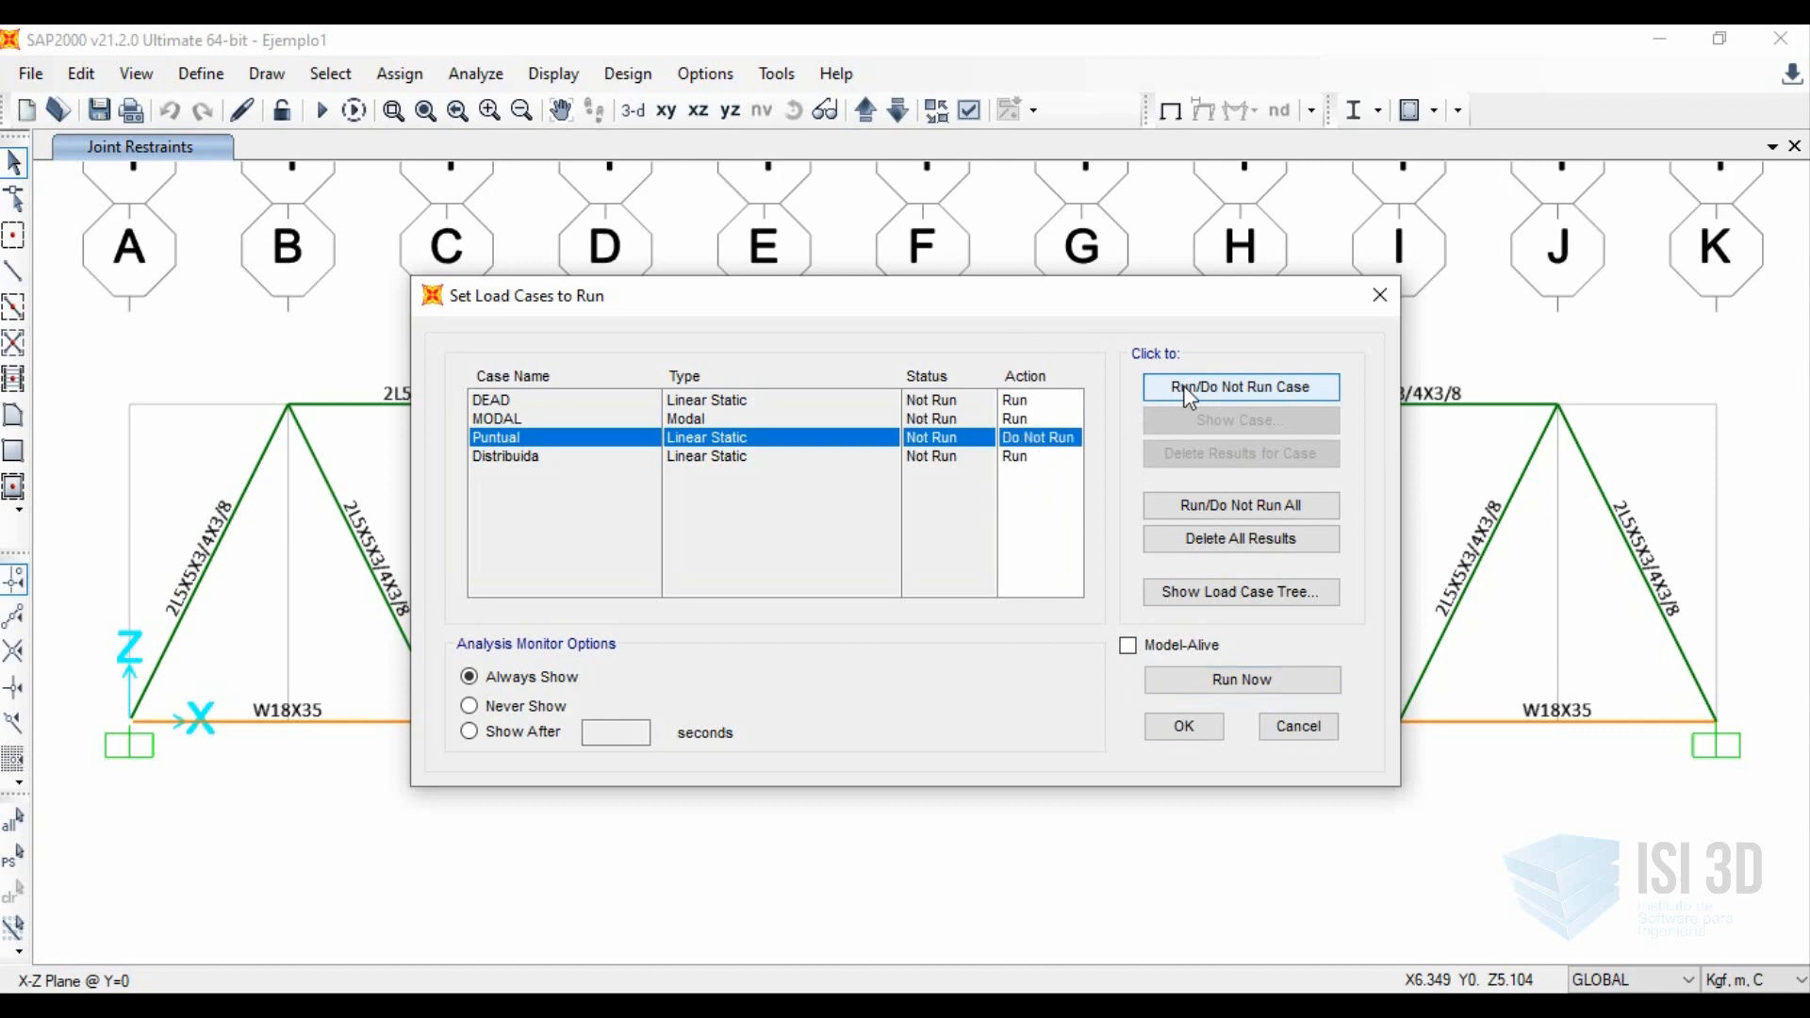
pyautogui.click(1244, 680)
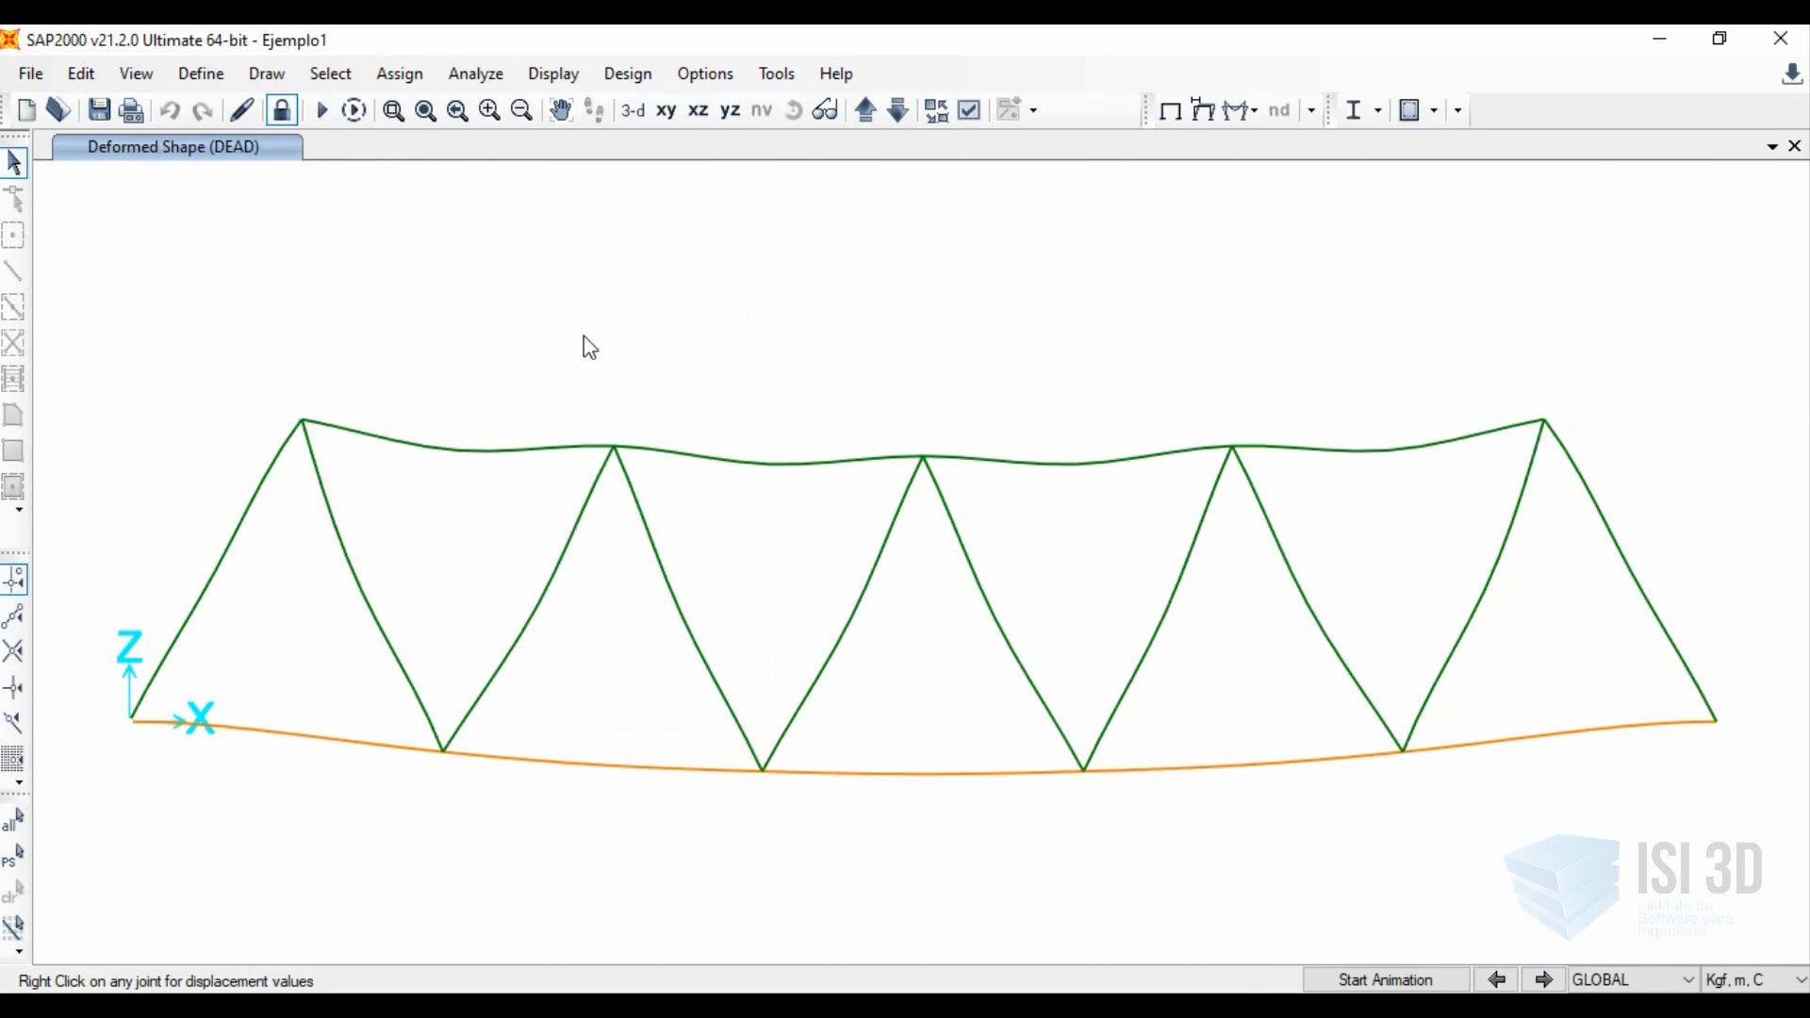
# Set the Puntual load case to Run and rerun the analysis, checking the status of all load cases.
pyautogui.click(321, 112)
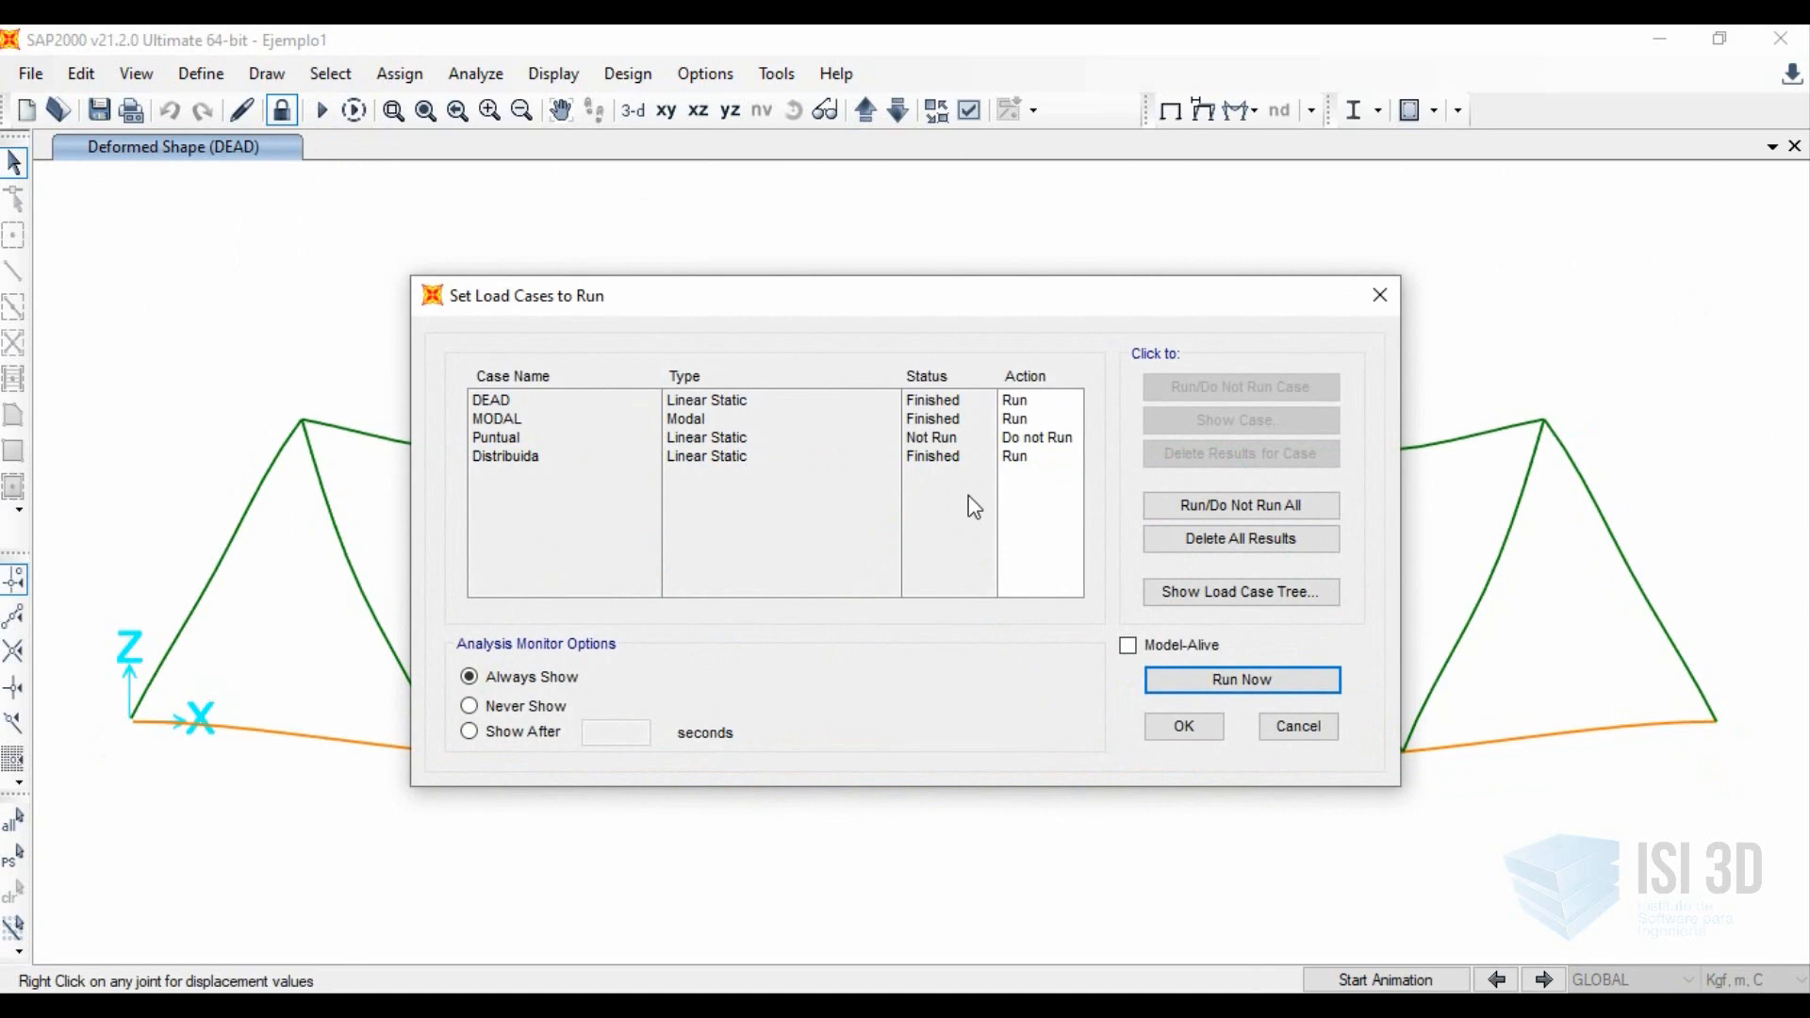
pyautogui.click(1039, 441)
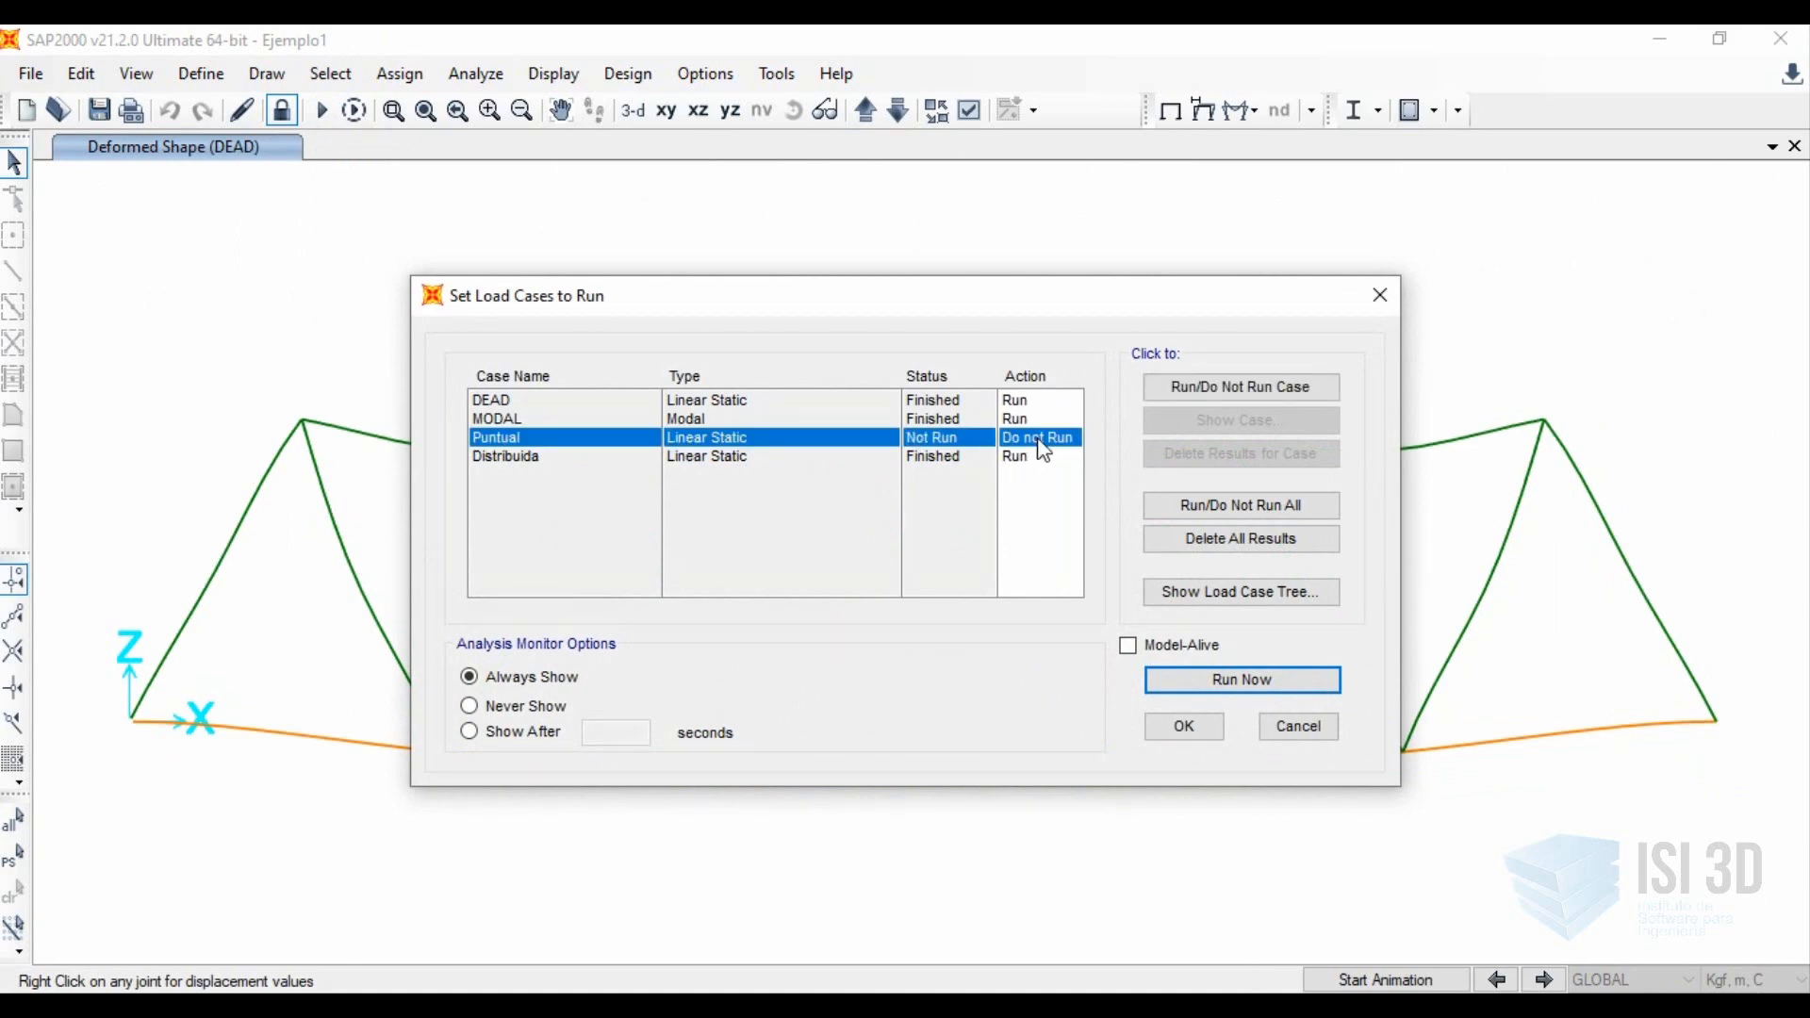
pyautogui.click(1192, 393)
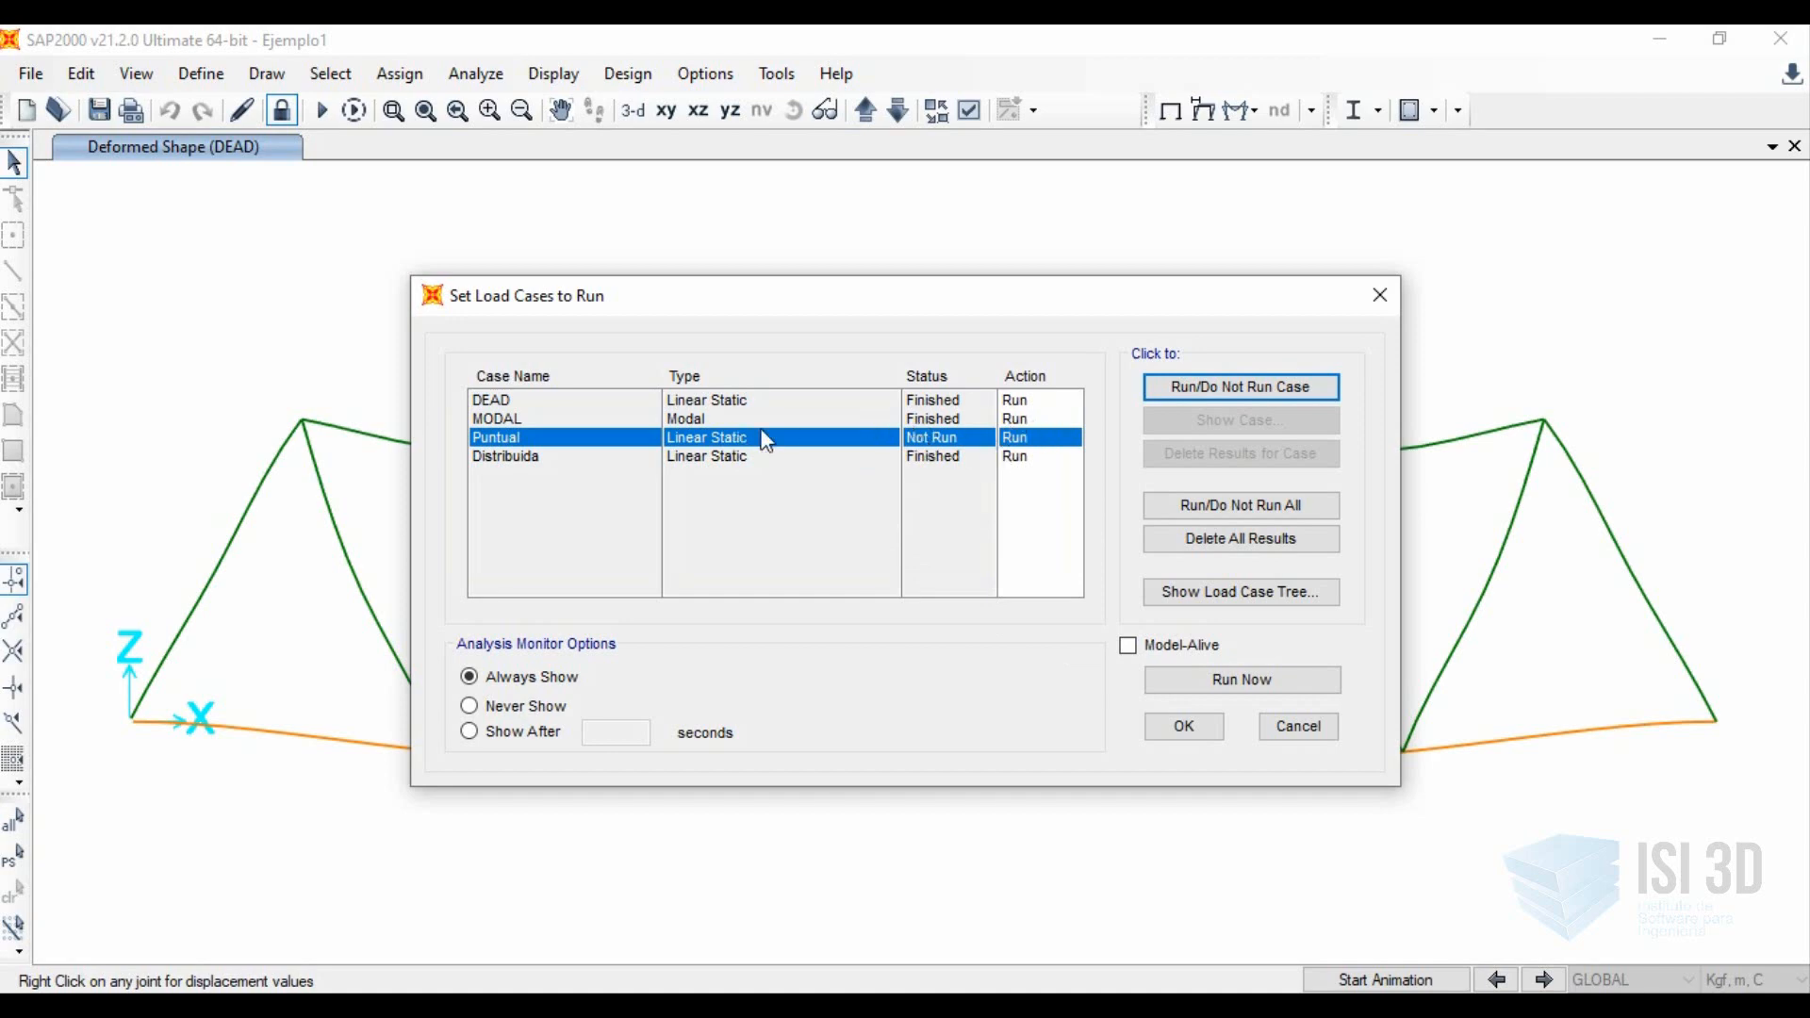
pyautogui.click(1235, 681)
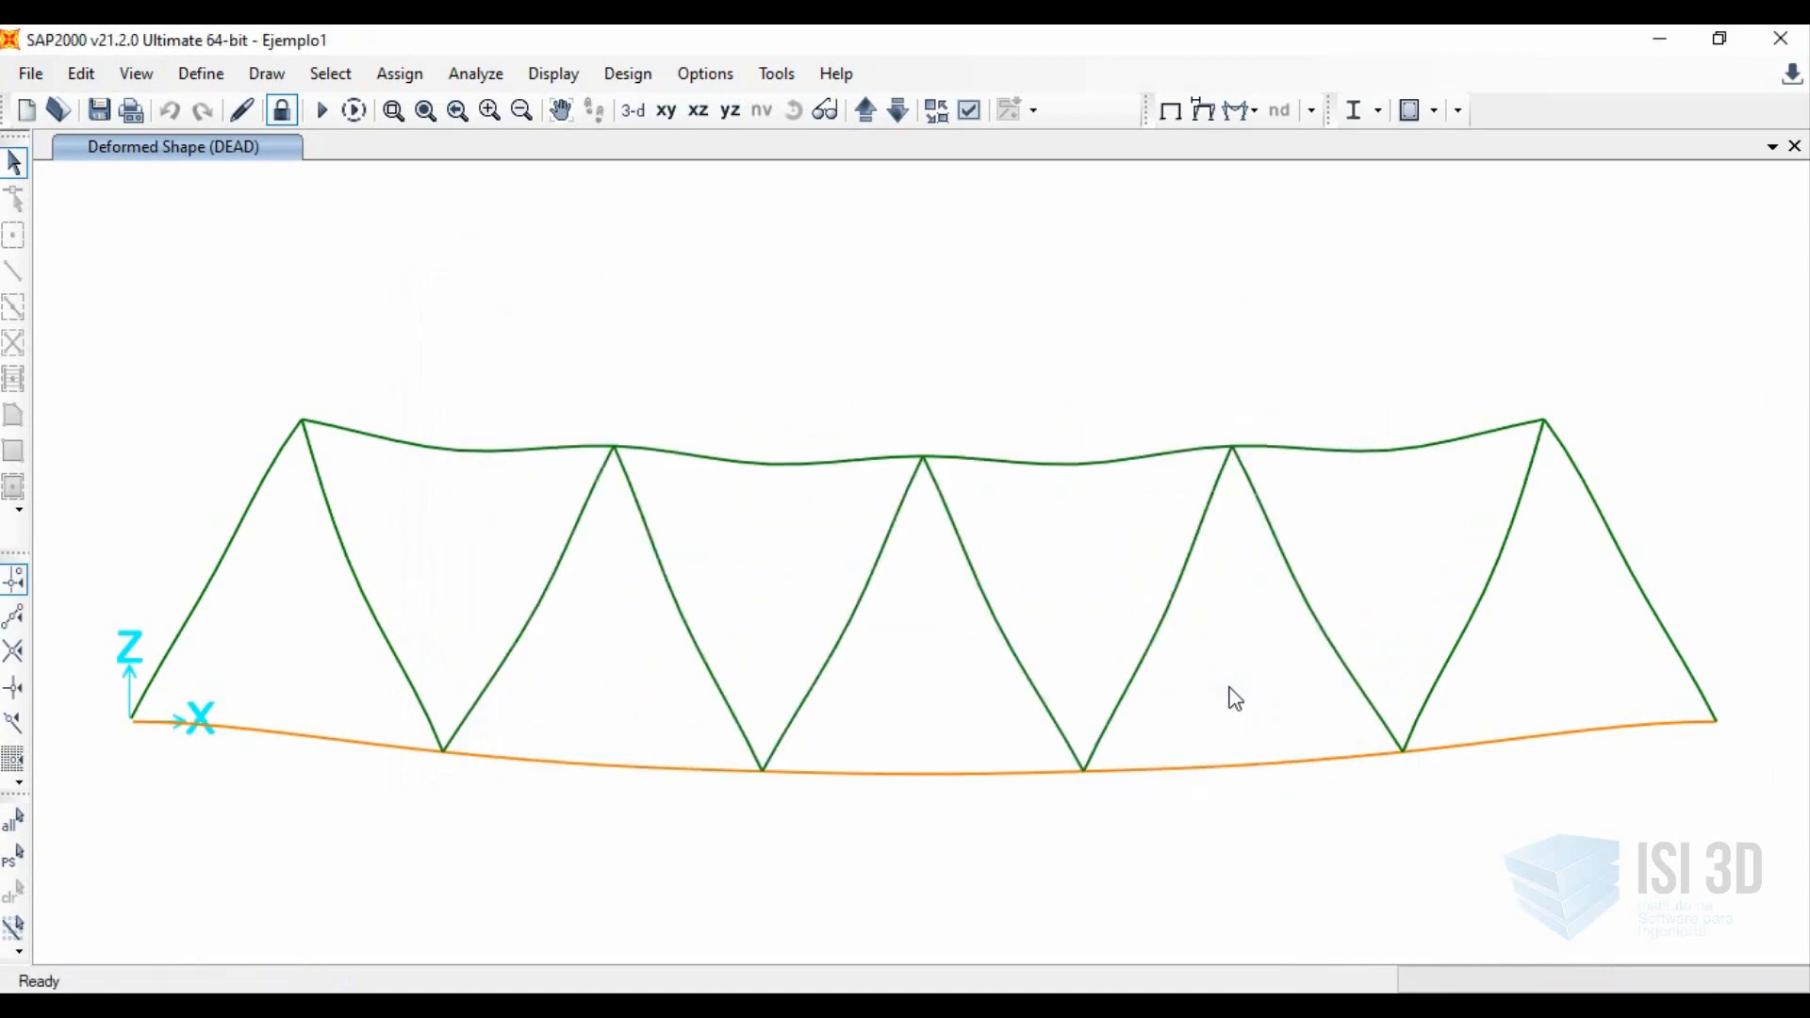
pyautogui.click(322, 110)
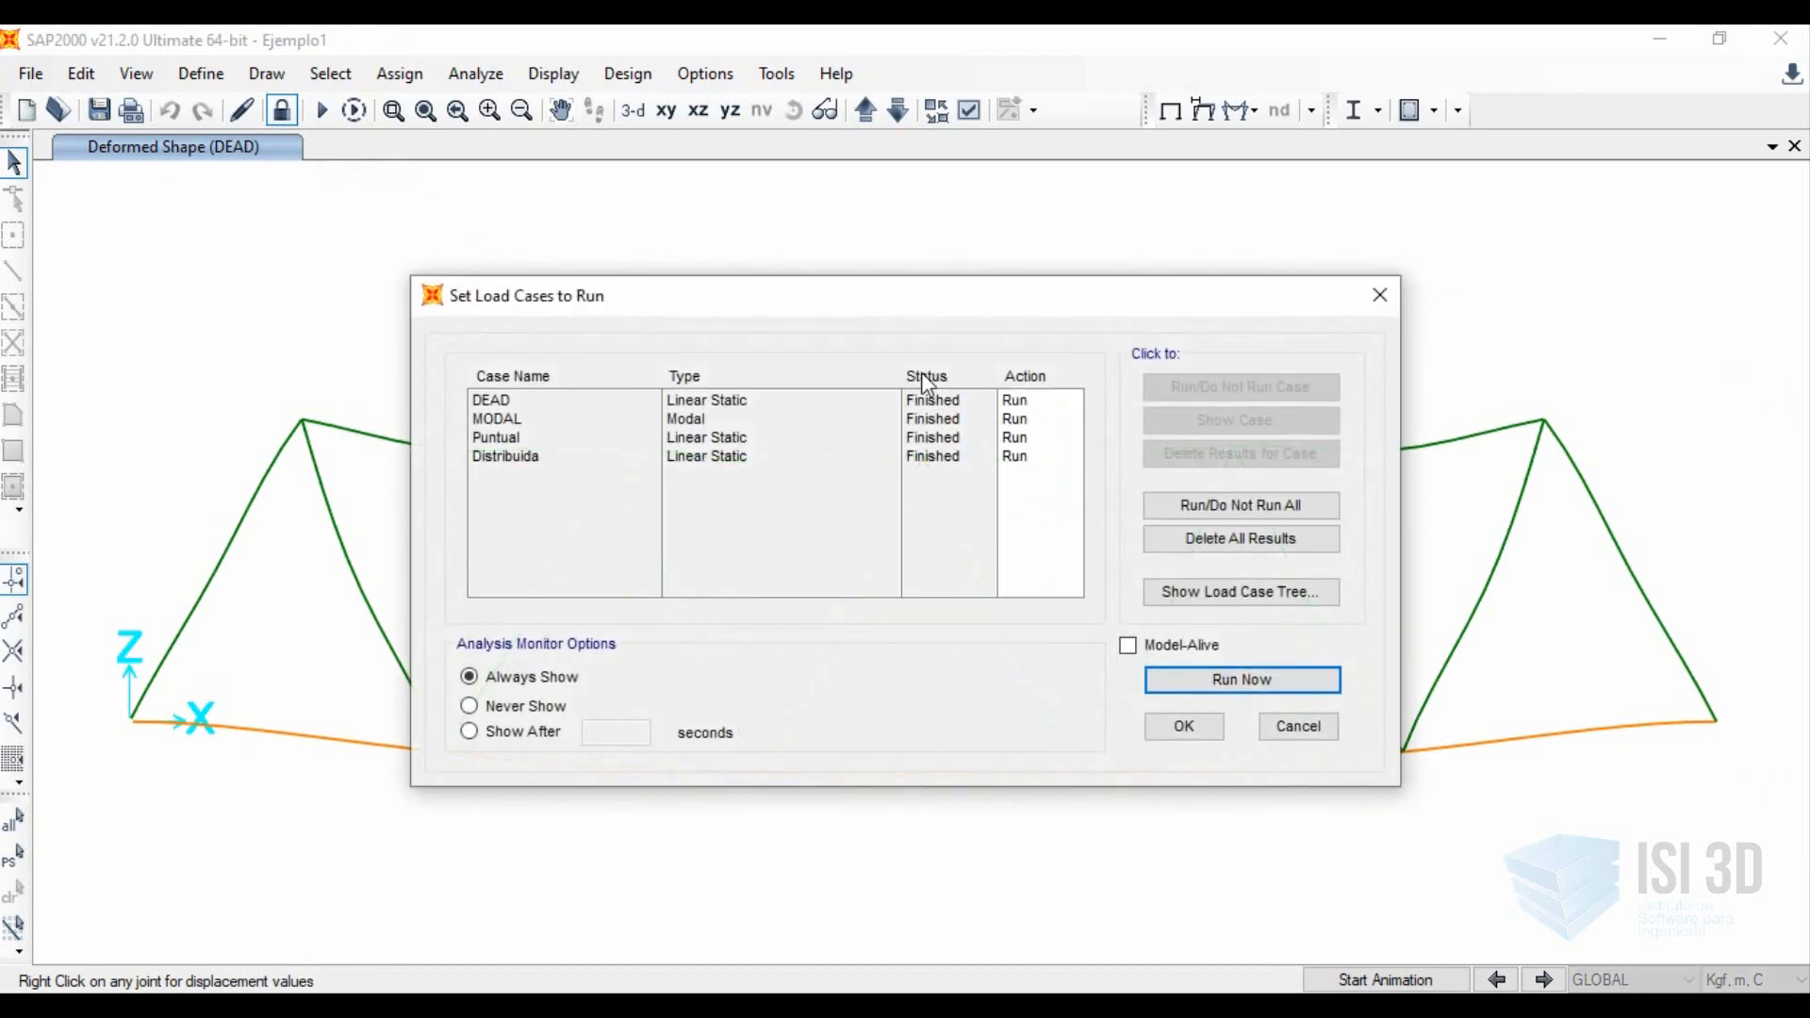
pyautogui.click(1298, 728)
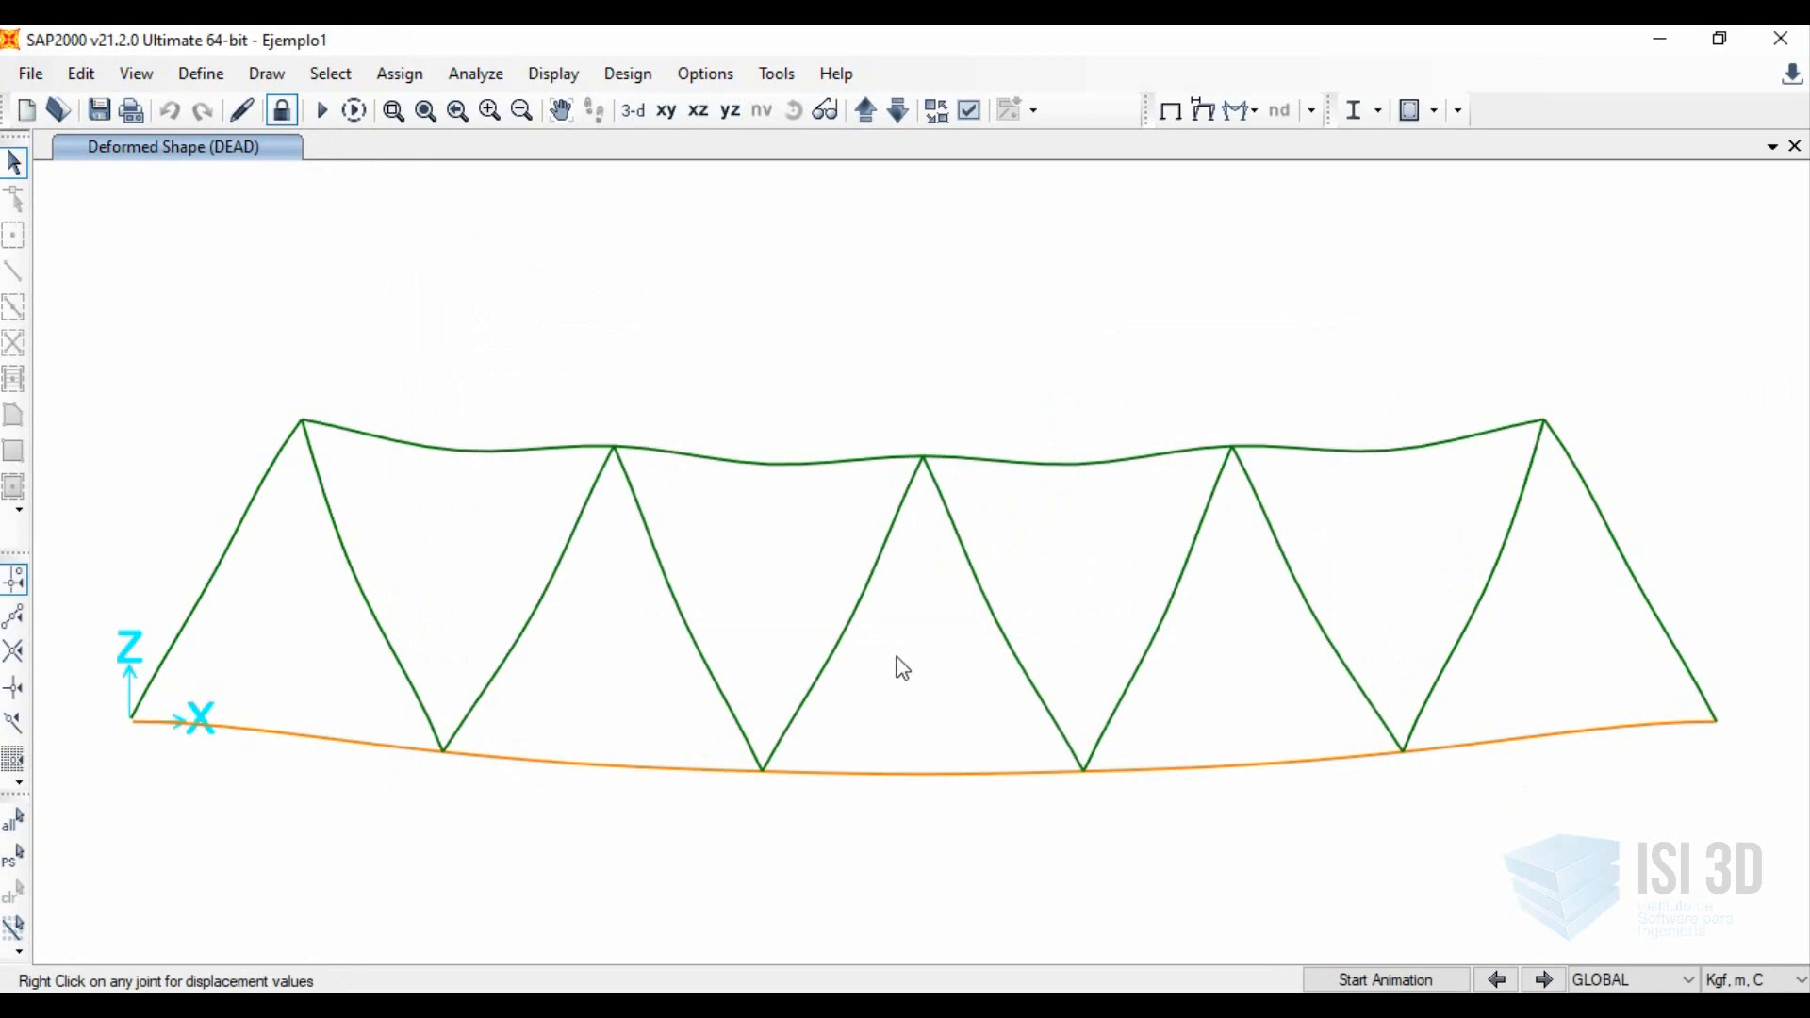
# Display the DEAD deformed shape with a user-defined scale factor of 1.
pyautogui.click(1206, 109)
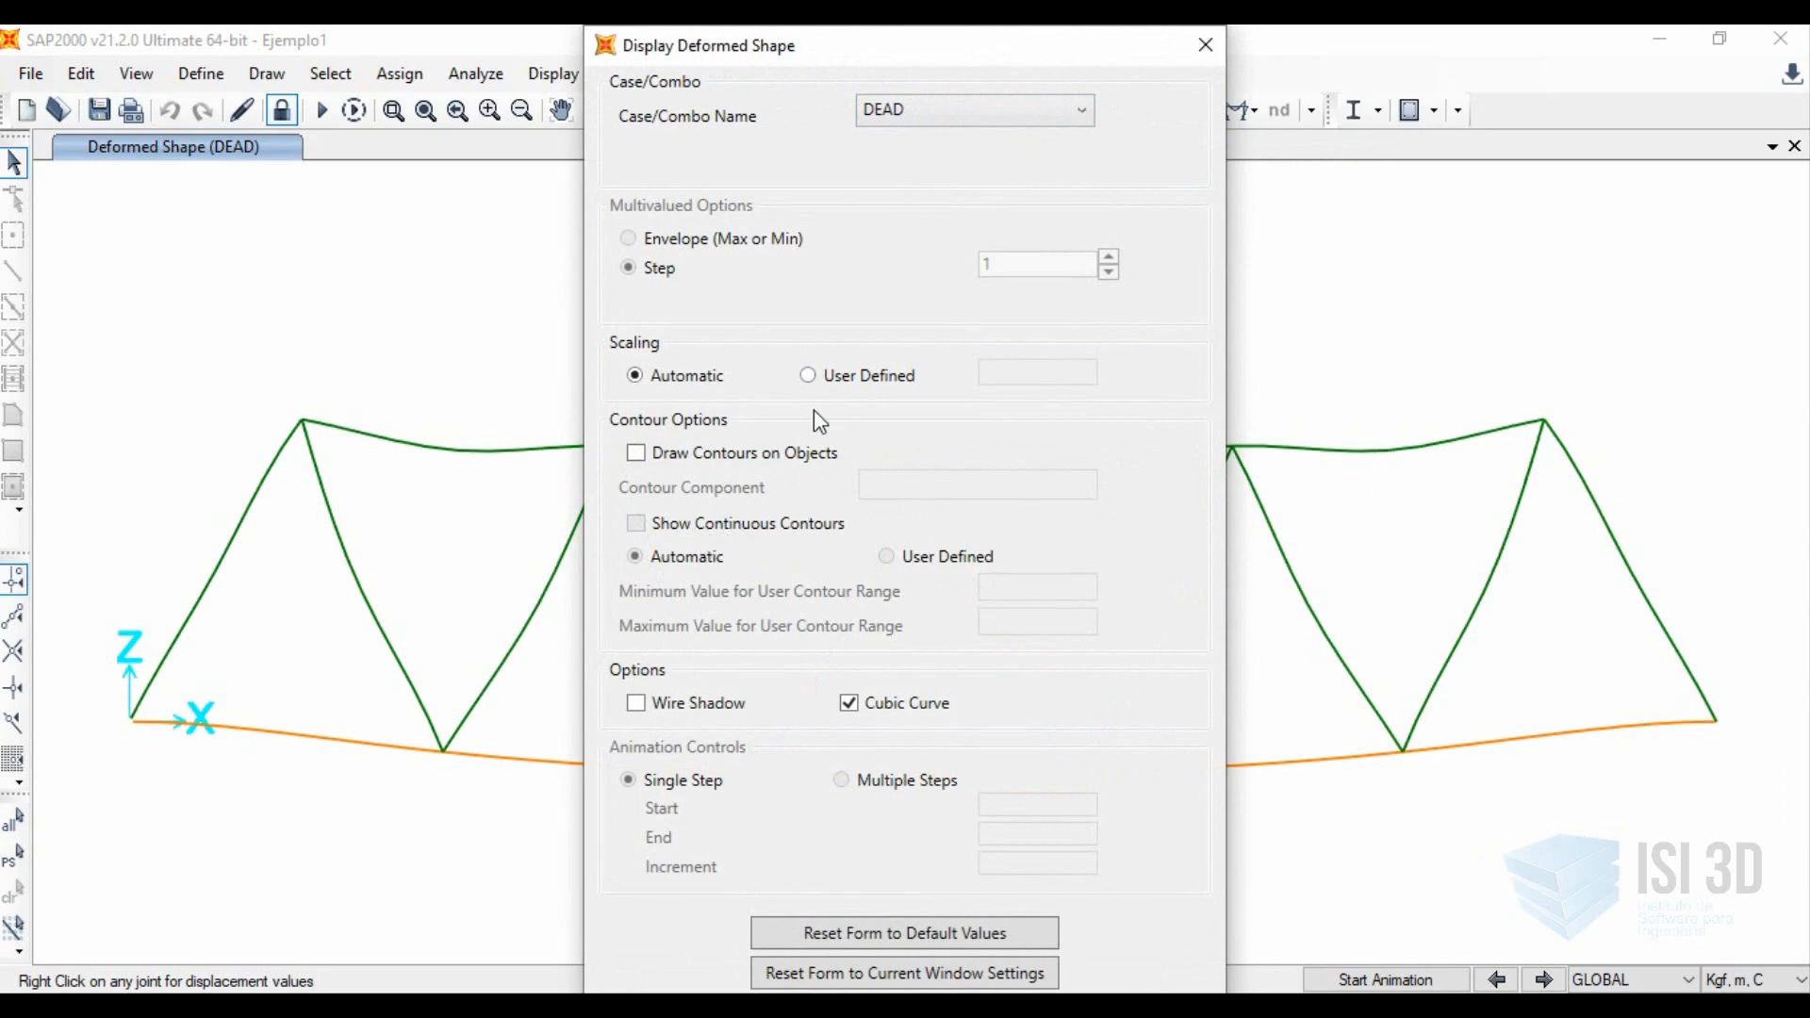
pyautogui.click(809, 375)
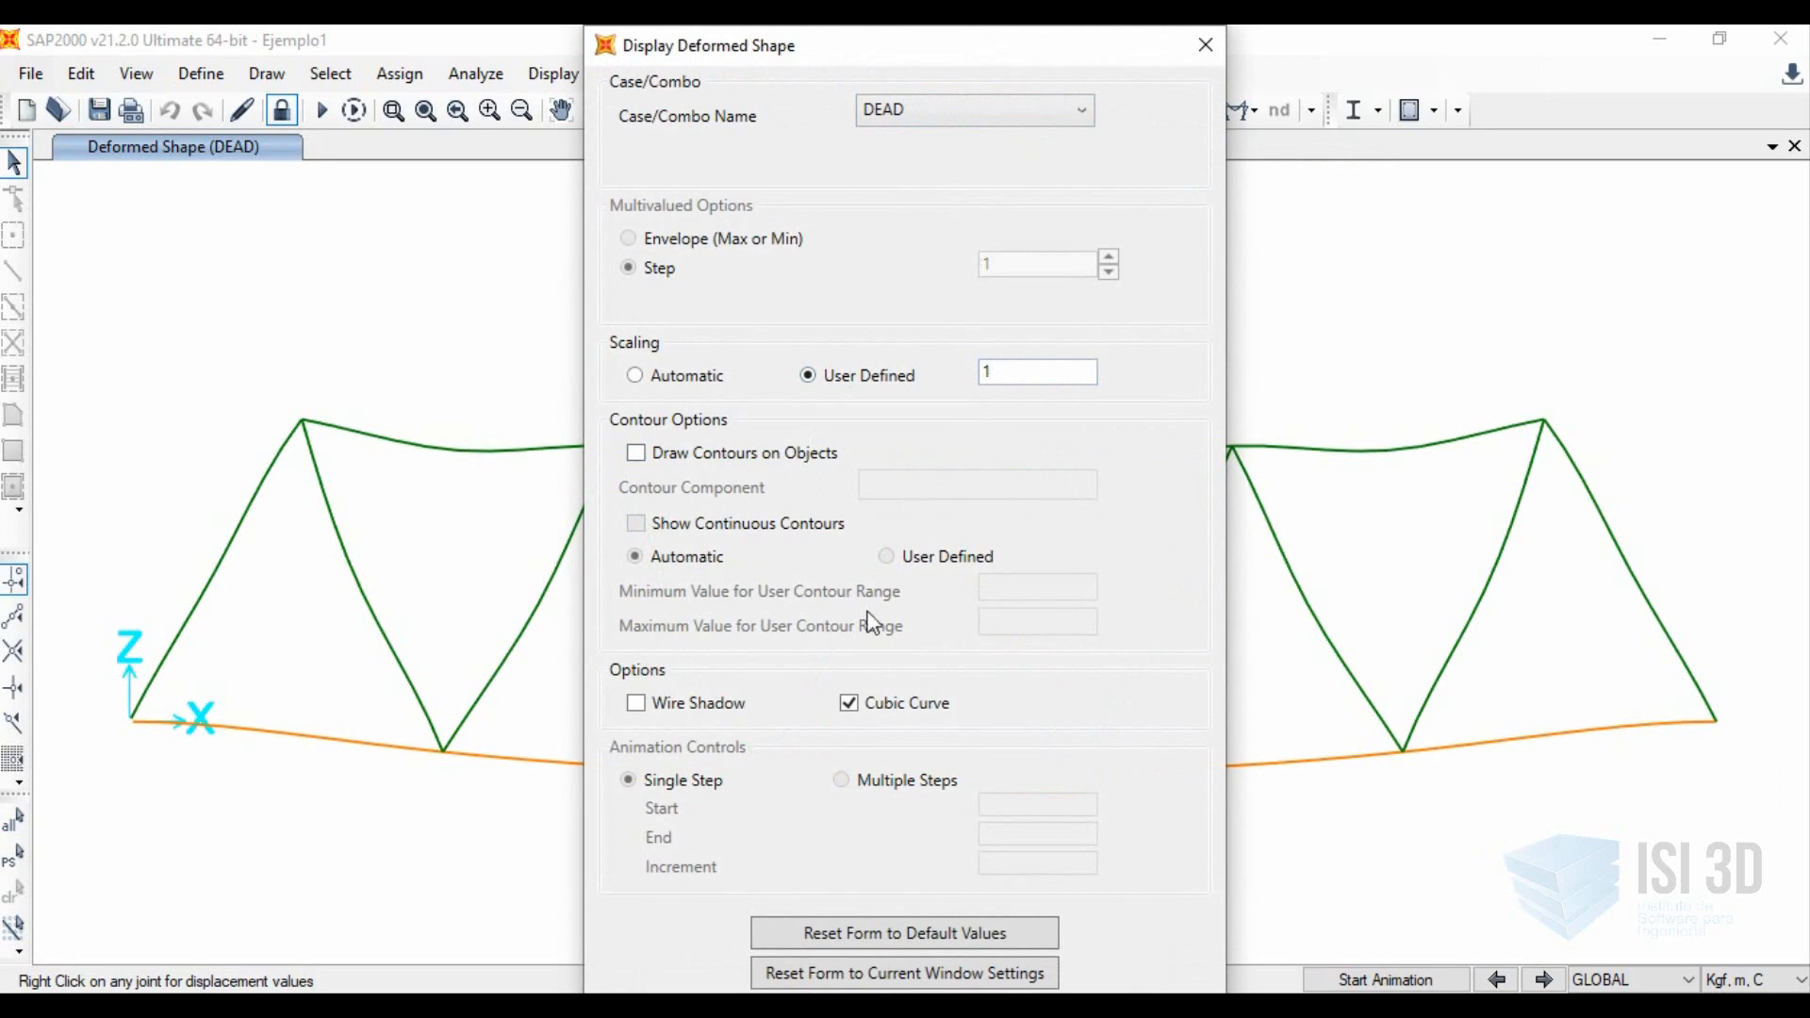
pyautogui.press('Tab')
pyautogui.press('Tab')
pyautogui.press('Tab')
pyautogui.press('Tab')
pyautogui.press('Tab')
pyautogui.press('Return')
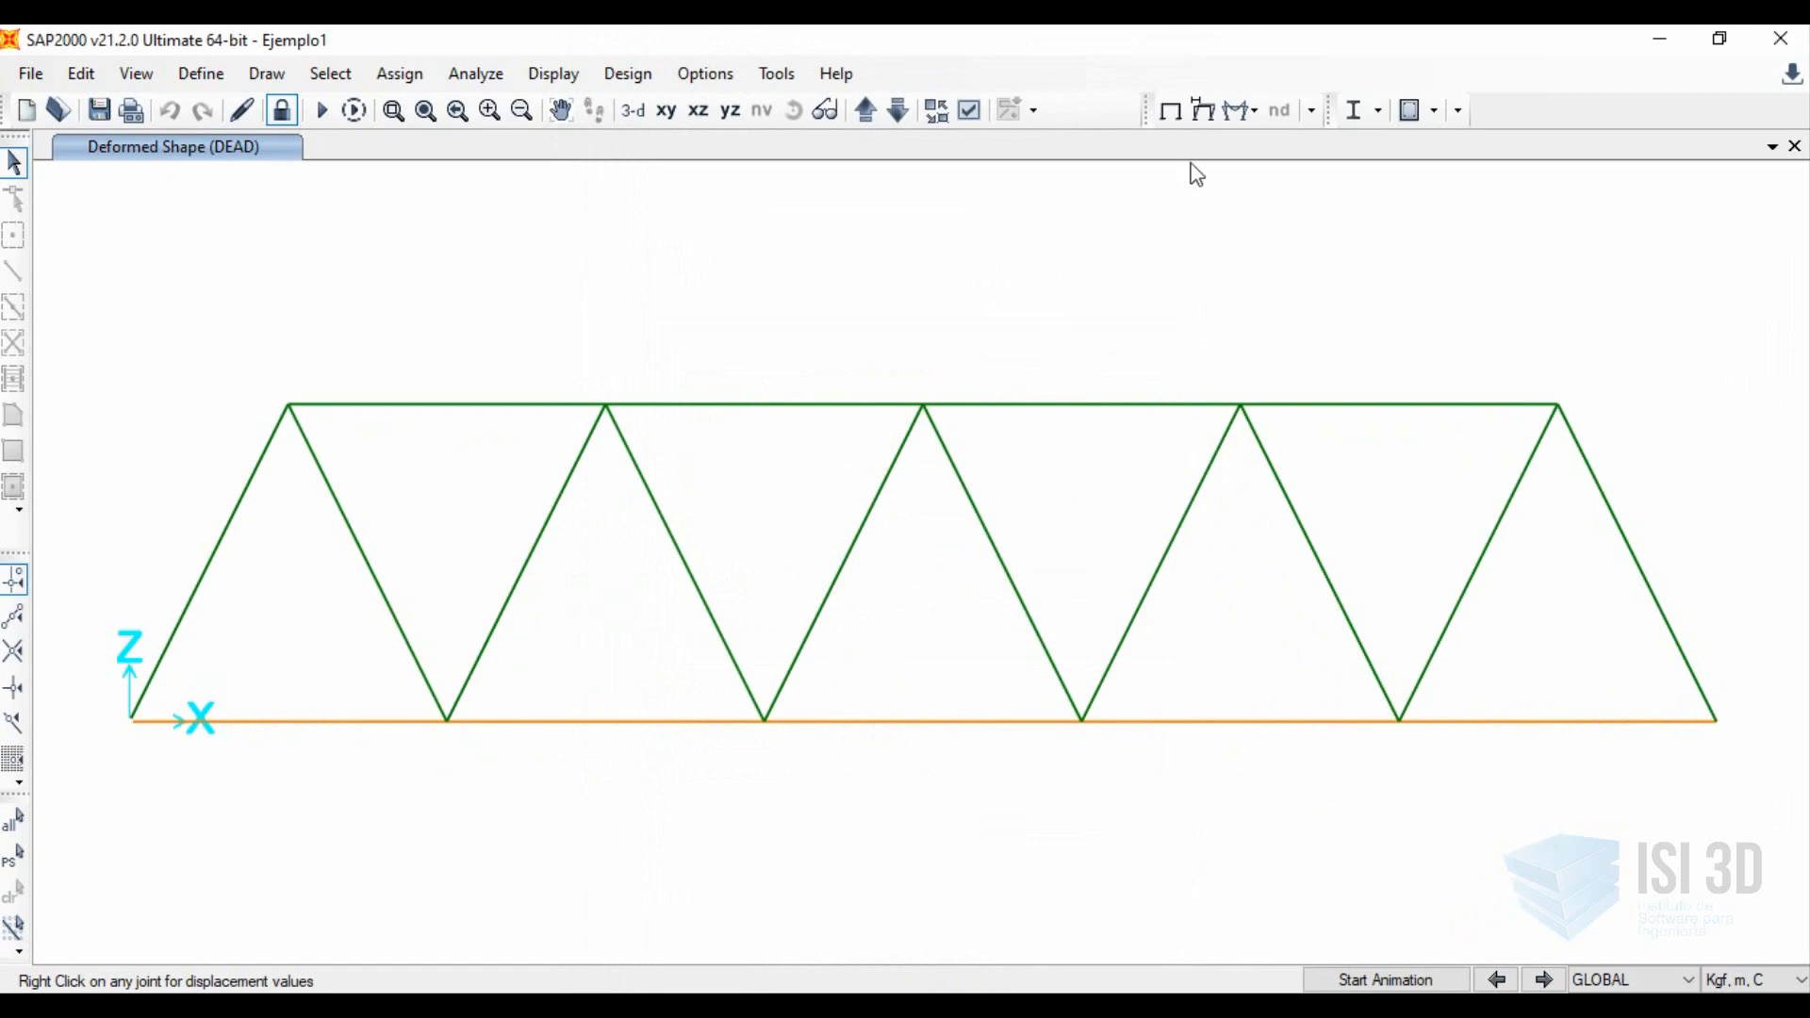
# Inspect the DEAD displacements of joint 9, the last interior joint of the bottom chord before the right support.
pyautogui.rightClick(1401, 723)
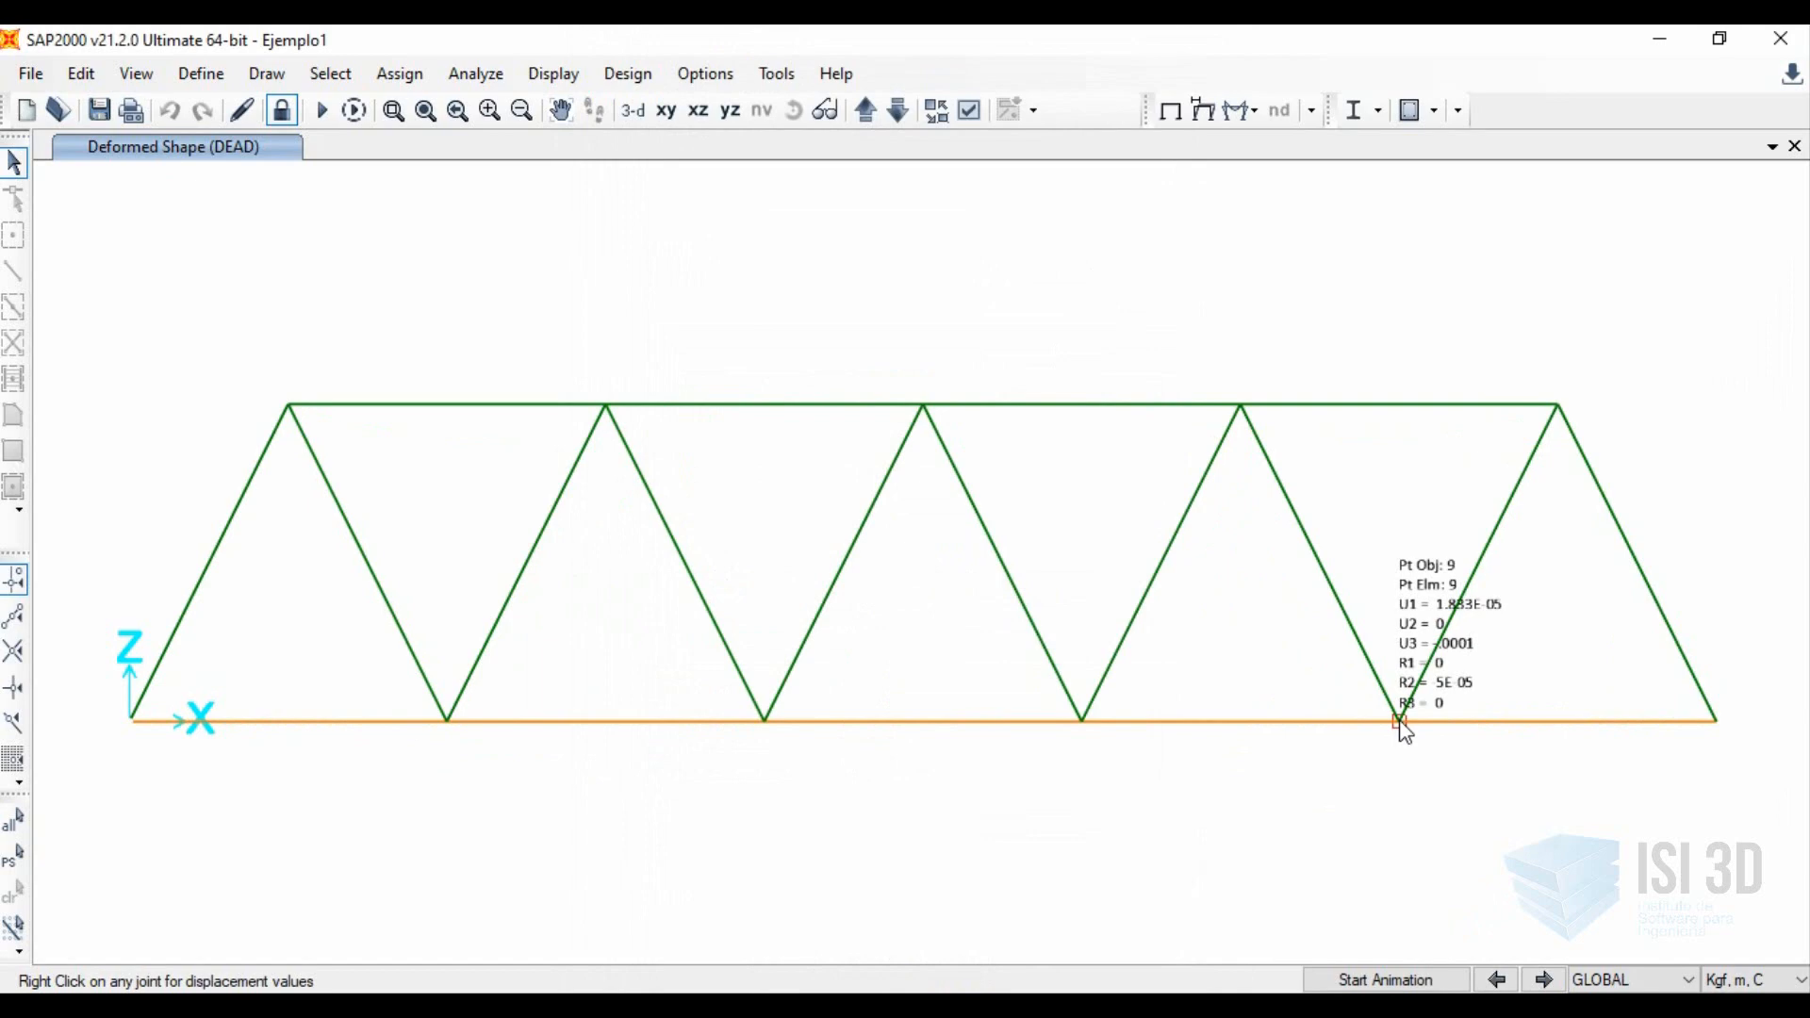
pyautogui.rightClick(1401, 723)
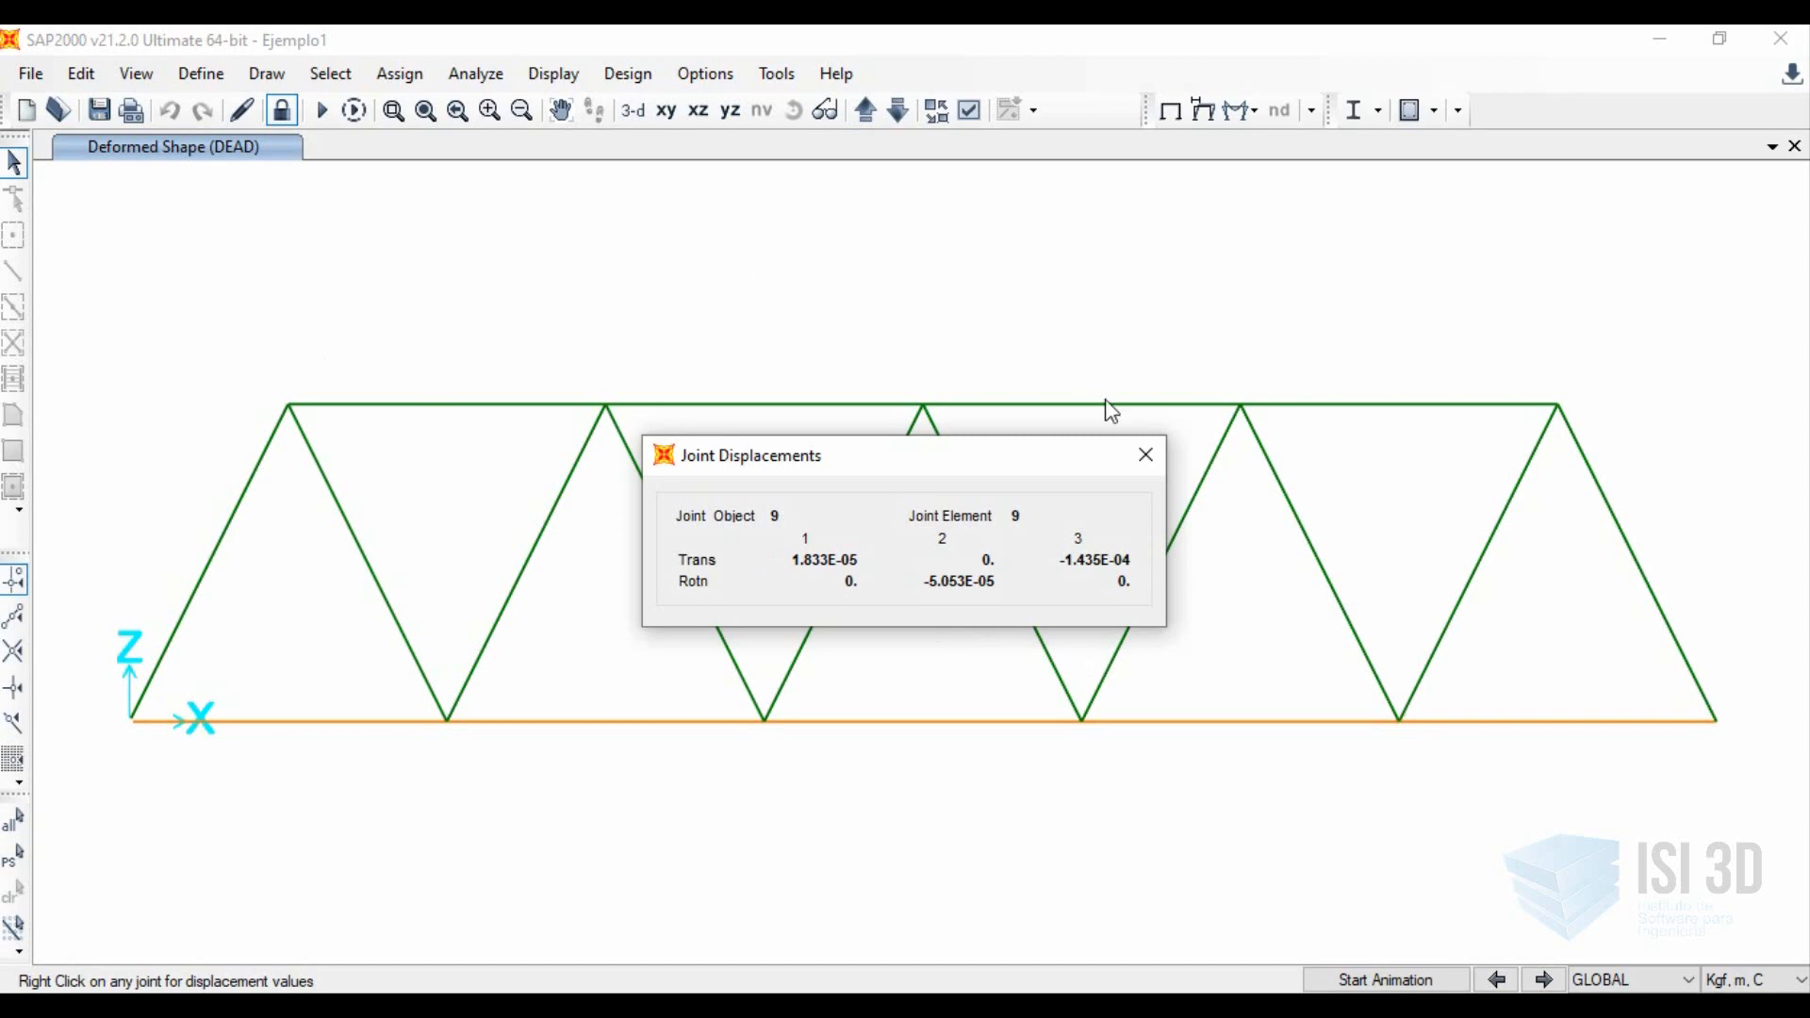
pyautogui.click(1145, 454)
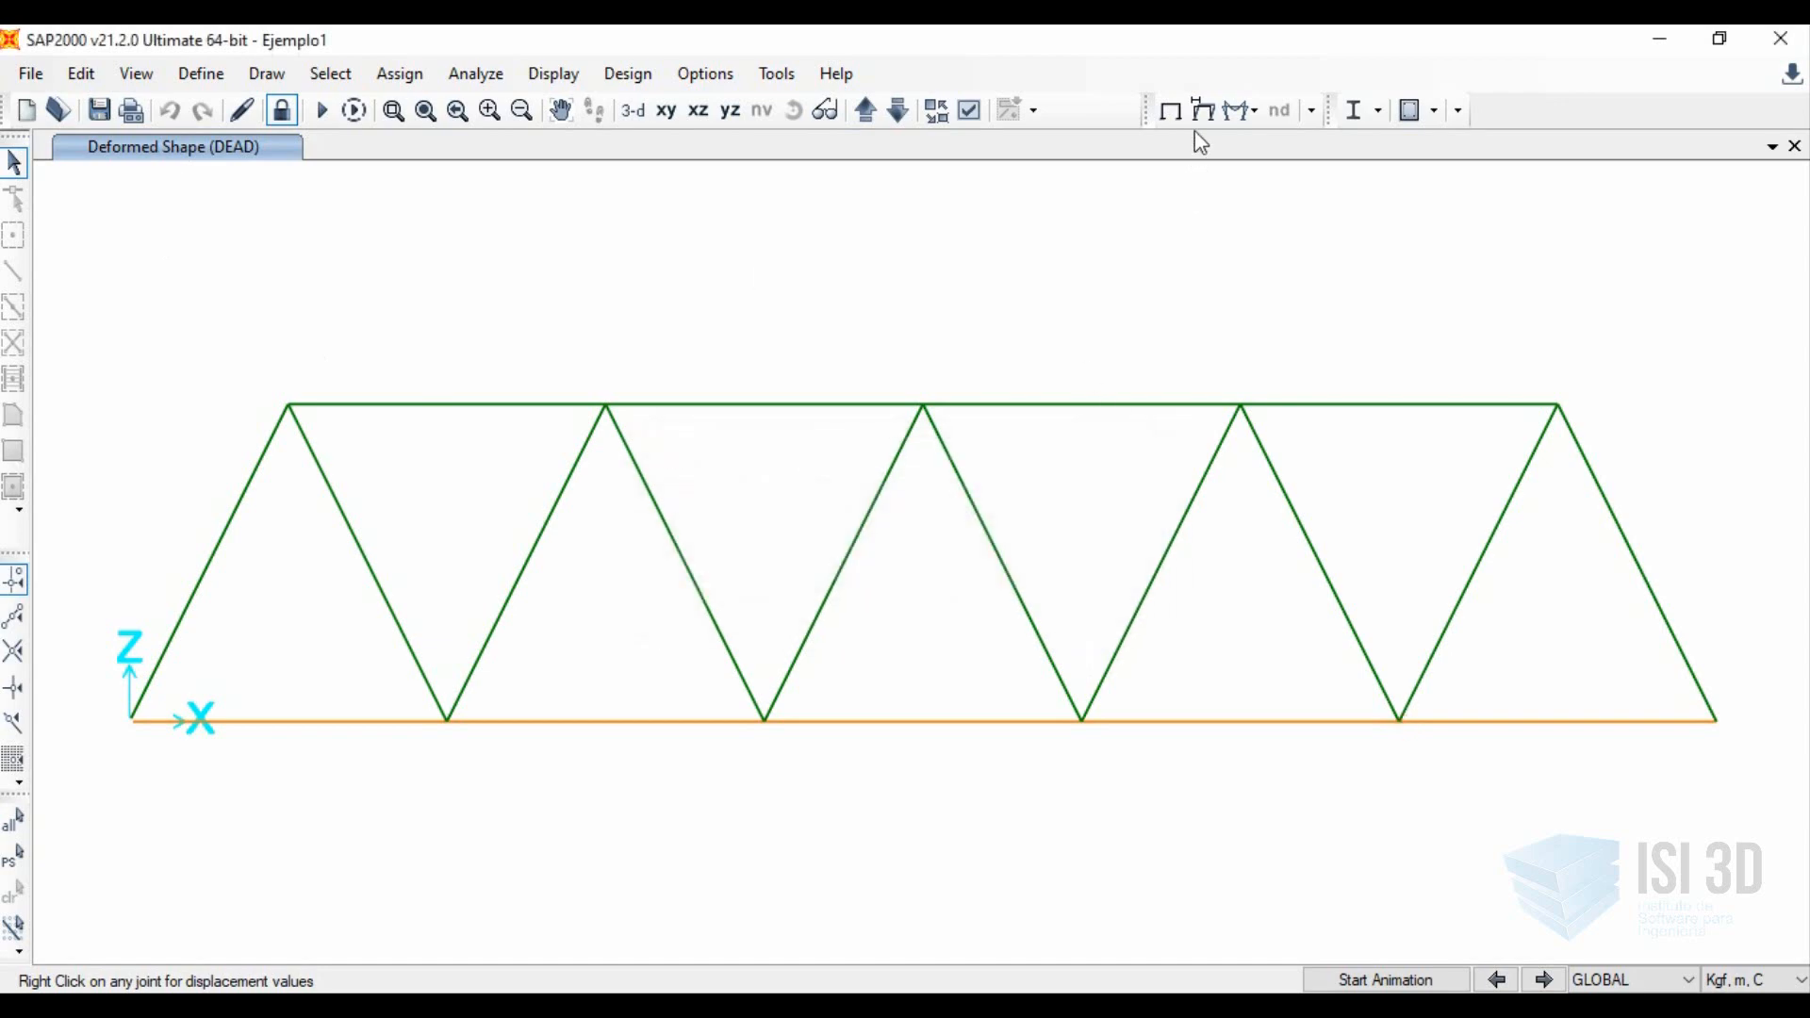
# Display the deformed shape for the Puntual load case, keeping the user-defined scale factor of 1.
pyautogui.click(1202, 111)
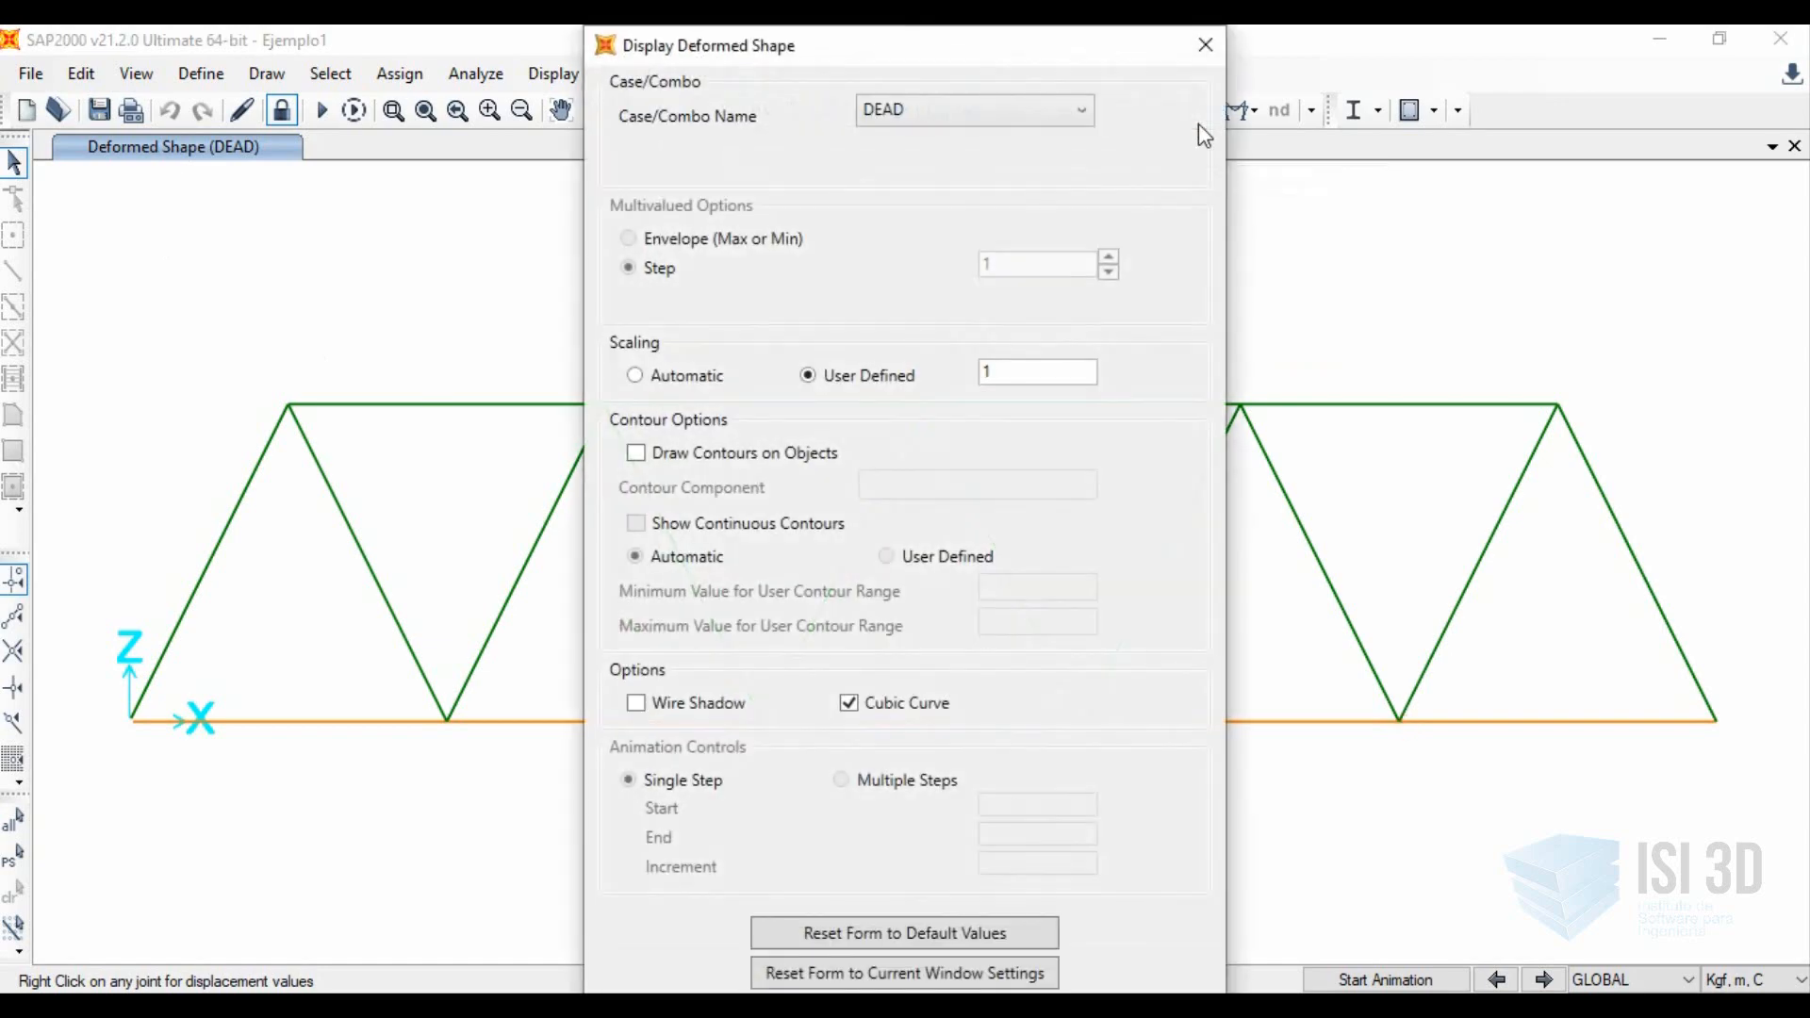
pyautogui.click(965, 127)
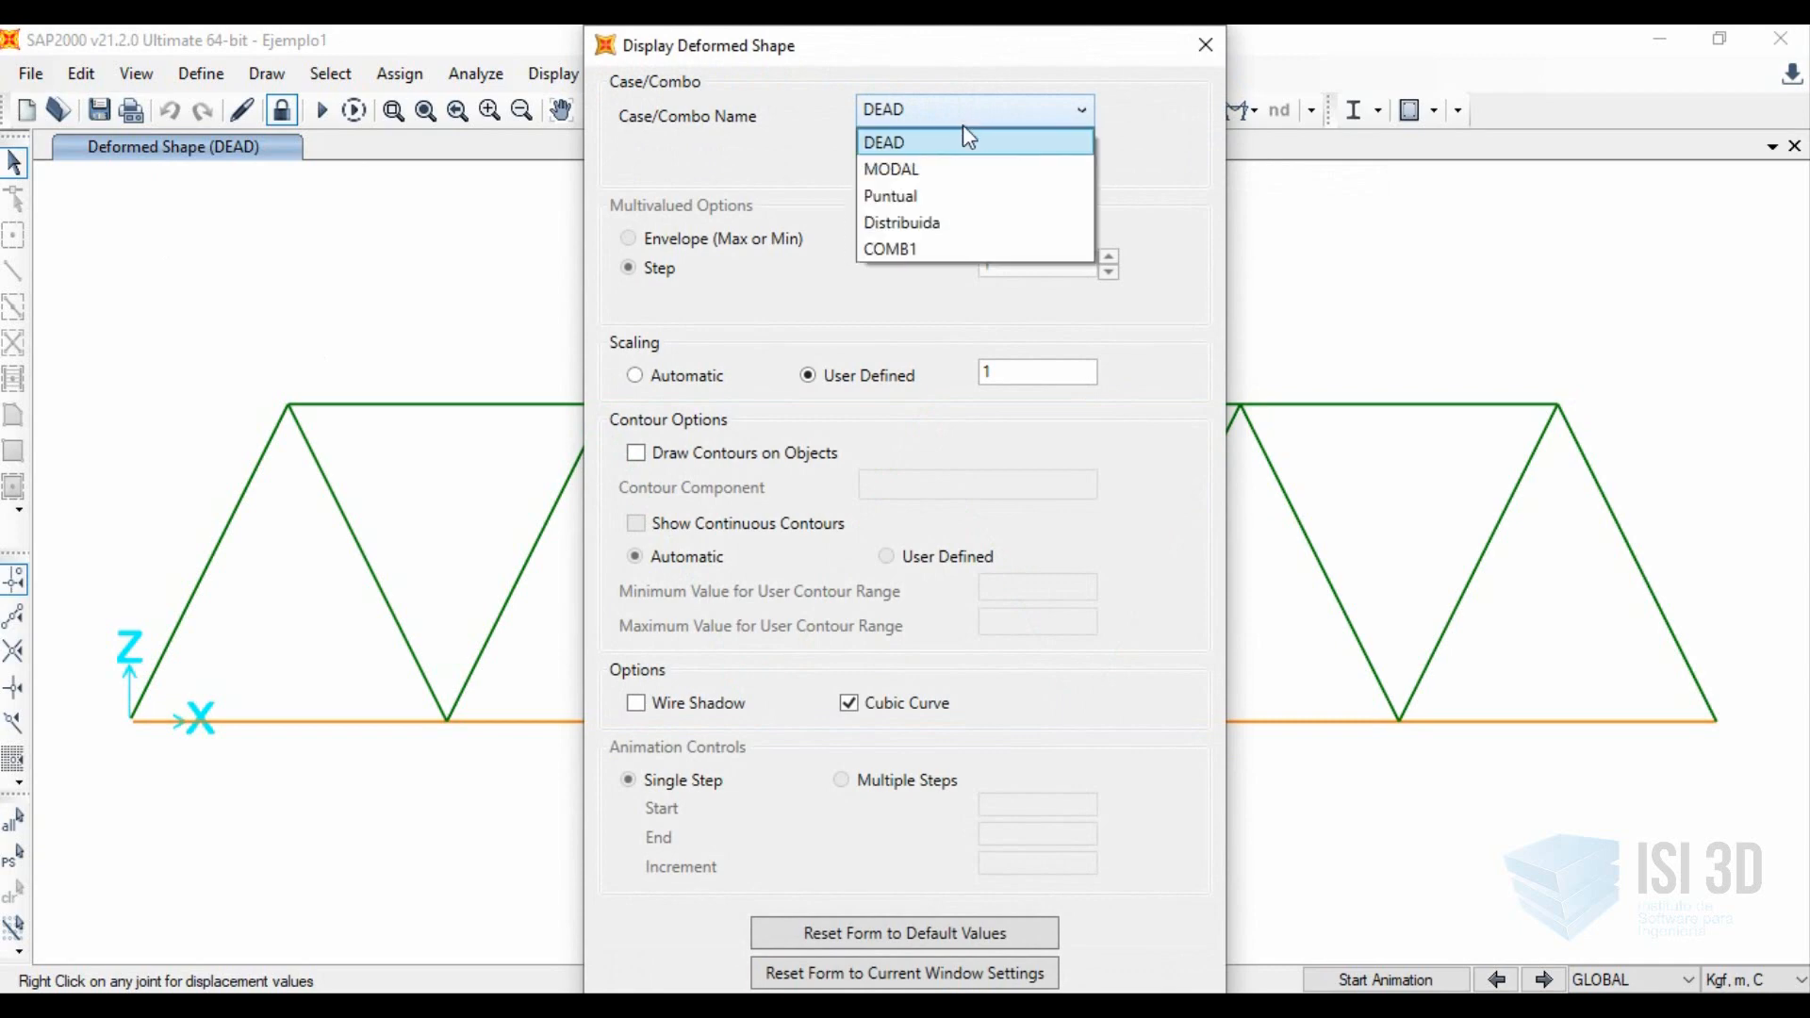
pyautogui.click(905, 200)
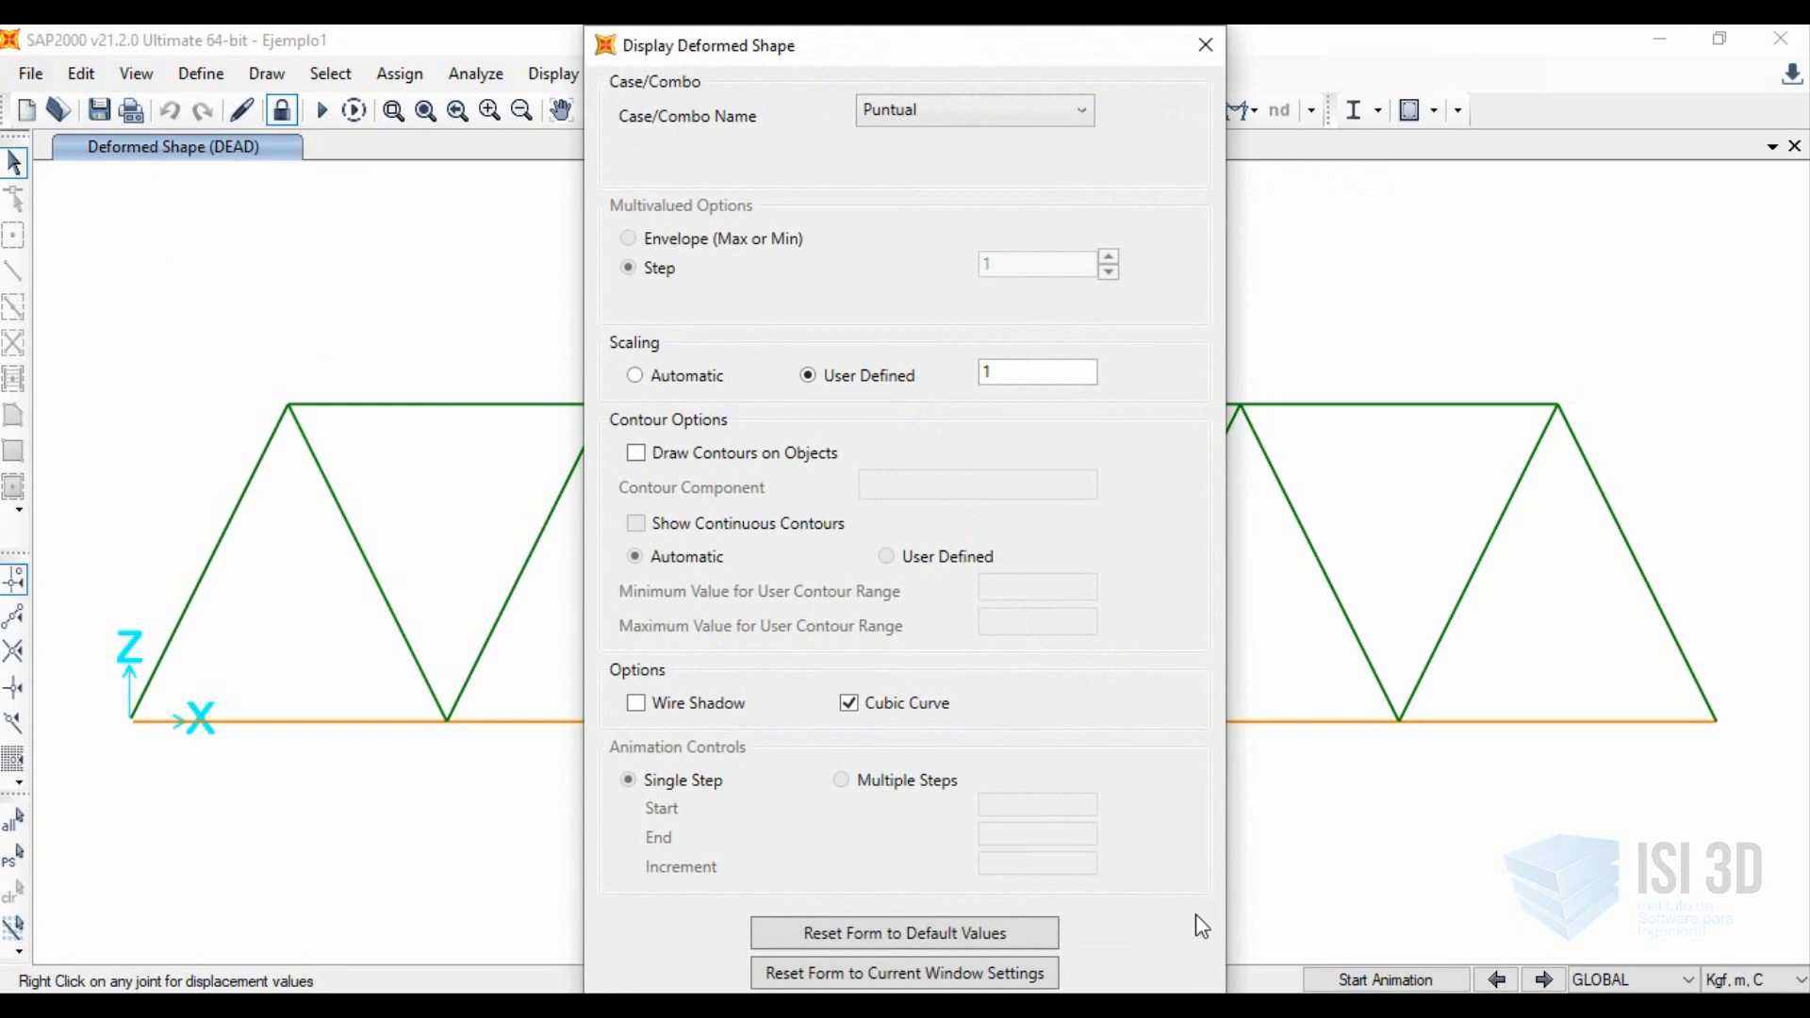
pyautogui.press('Tab')
pyautogui.press('Tab')
pyautogui.press('Tab')
pyautogui.press('Tab')
pyautogui.press('Tab')
pyautogui.press('Tab')
pyautogui.press('Tab')
pyautogui.press('Tab')
pyautogui.press('Tab')
pyautogui.press('Return')
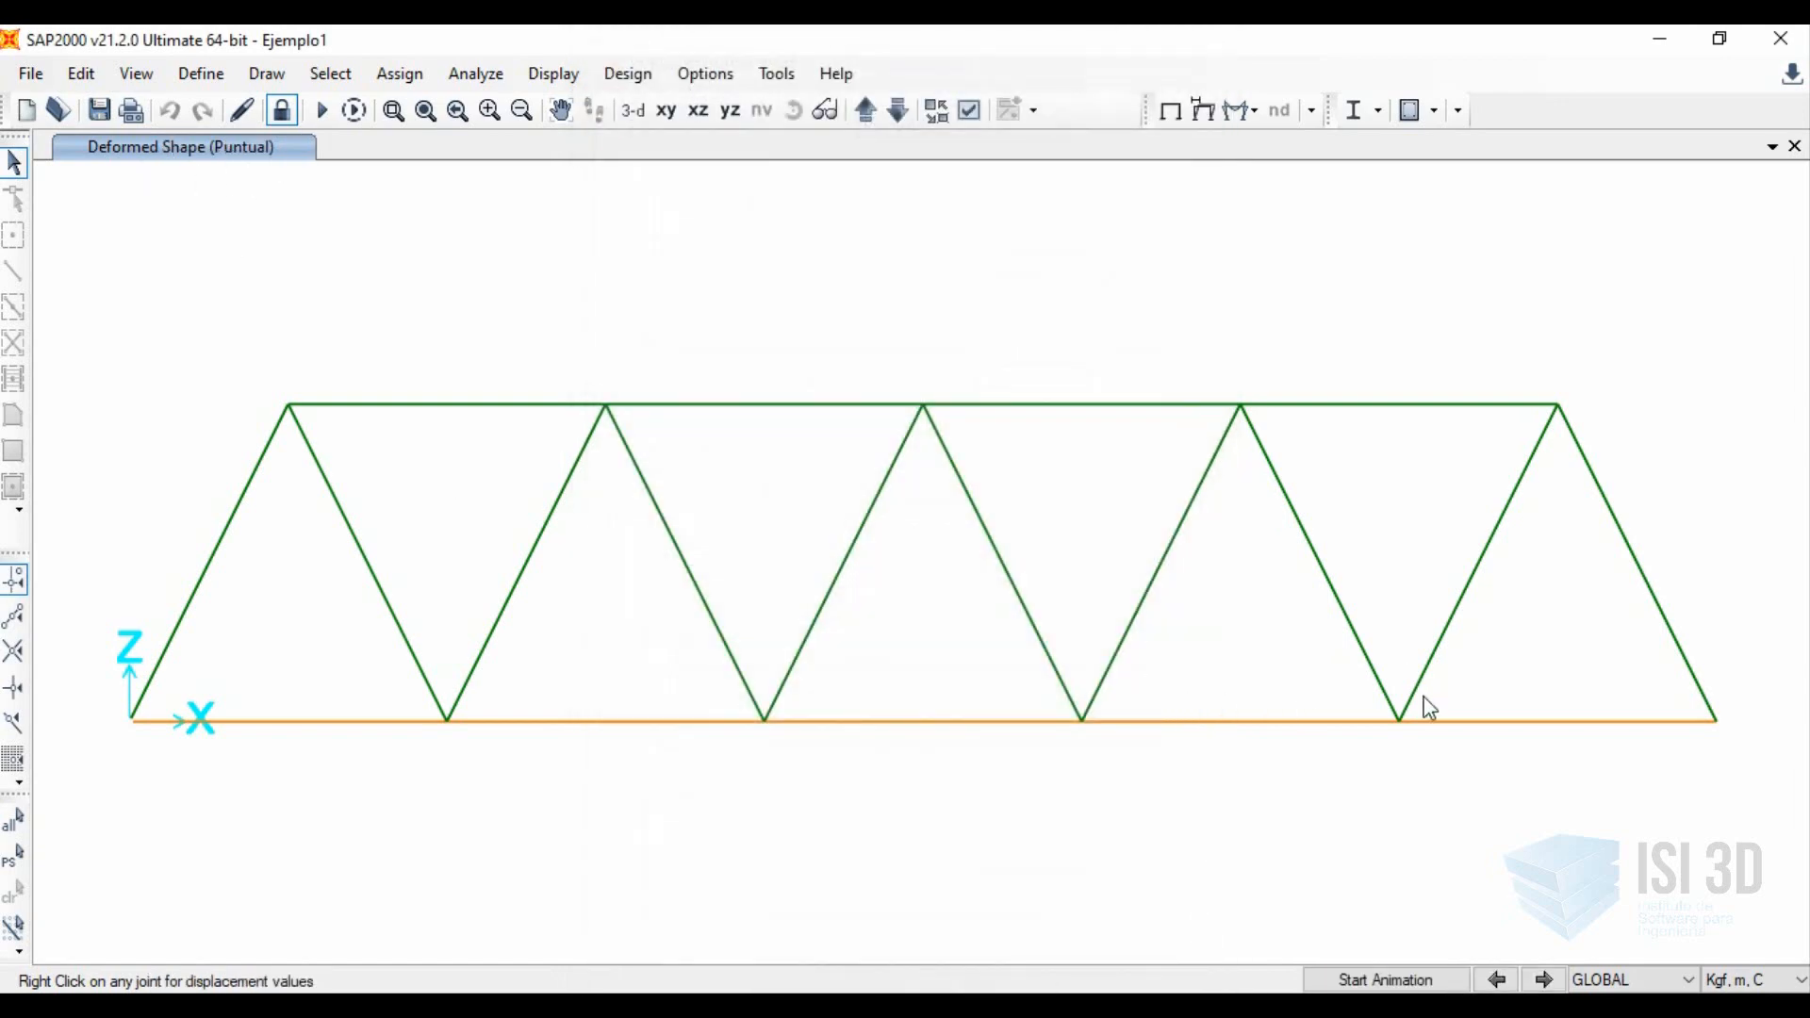
# Inspect the displacements of bottom chord joint 9 under the Puntual load case.
pyautogui.moveTo(1402, 731)
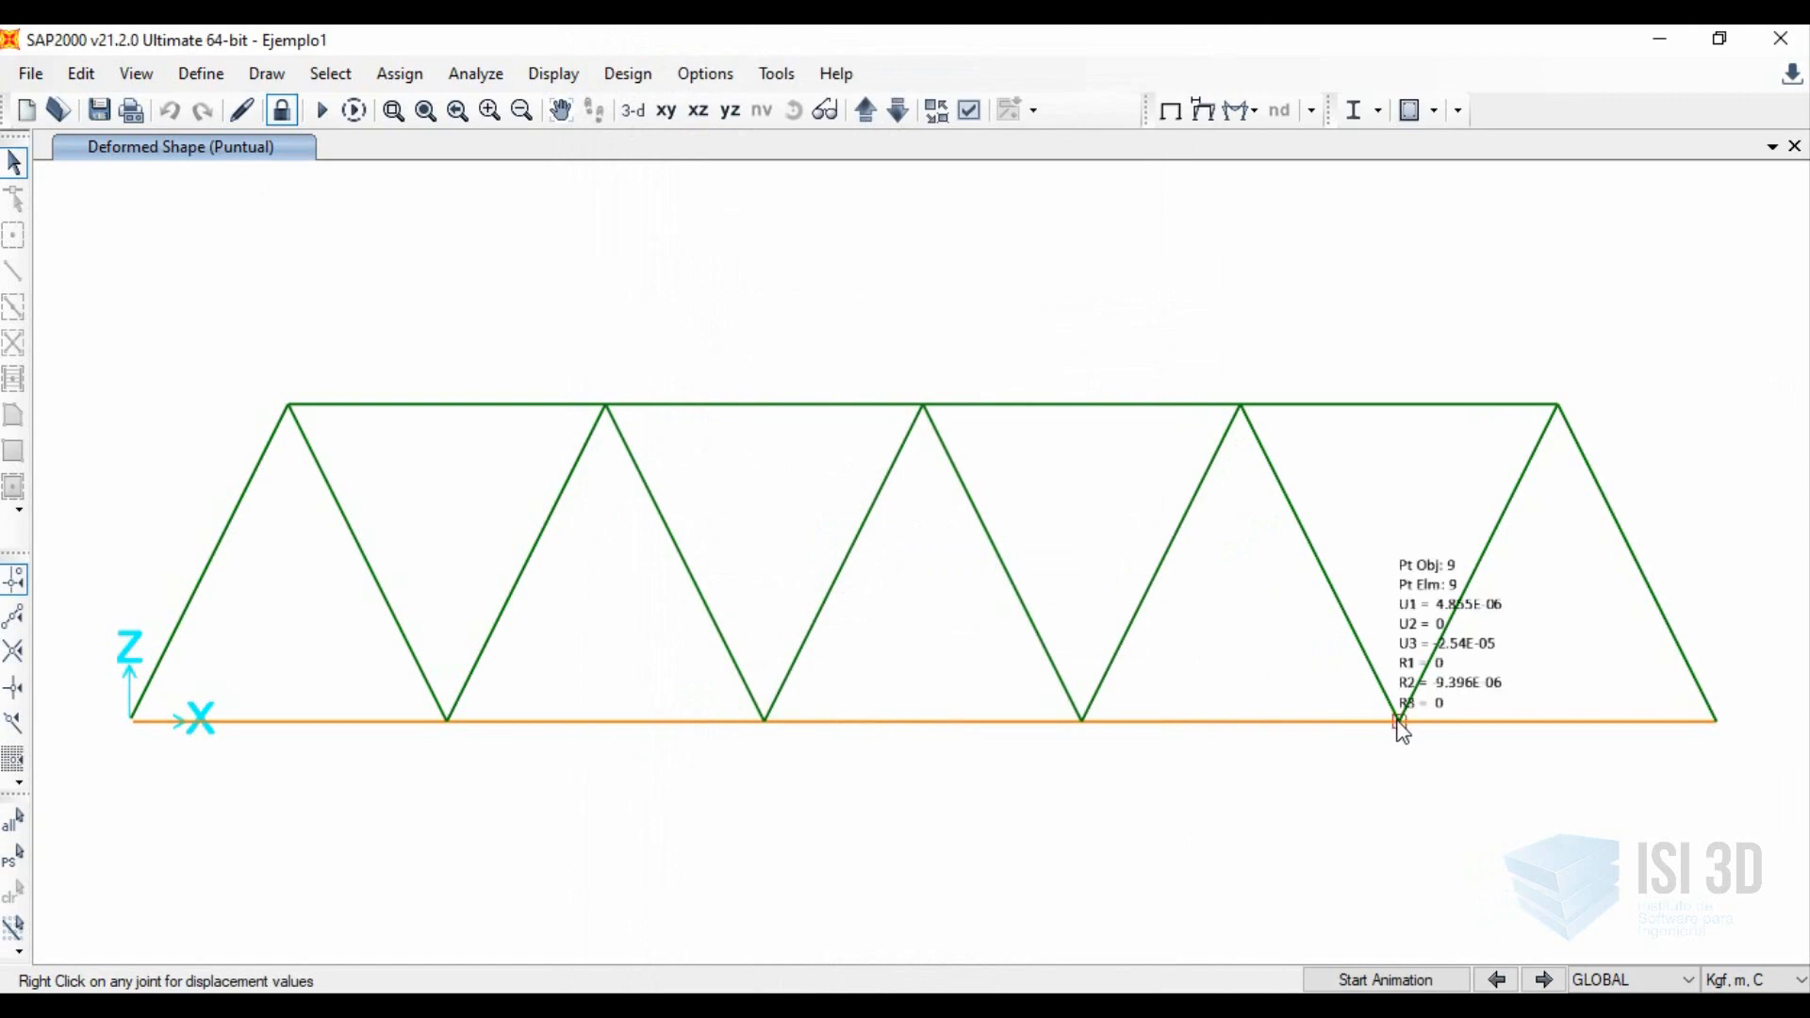
pyautogui.rightClick(1399, 723)
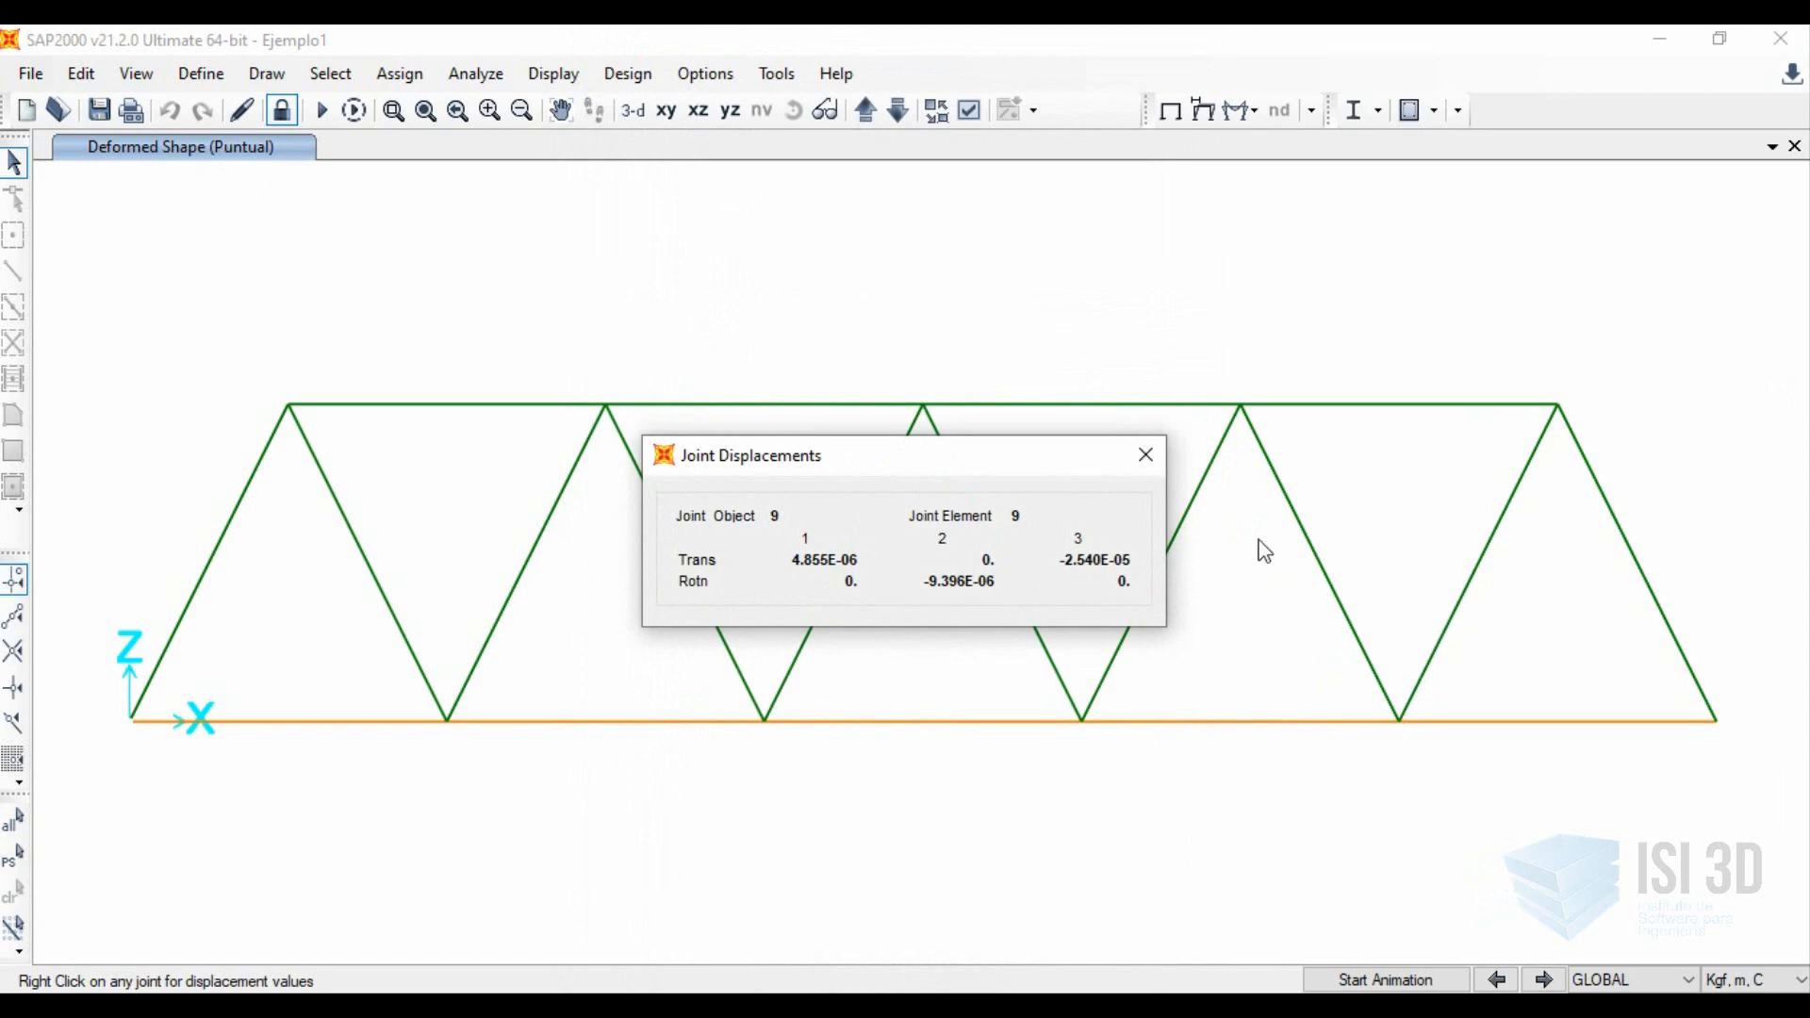
pyautogui.click(1150, 464)
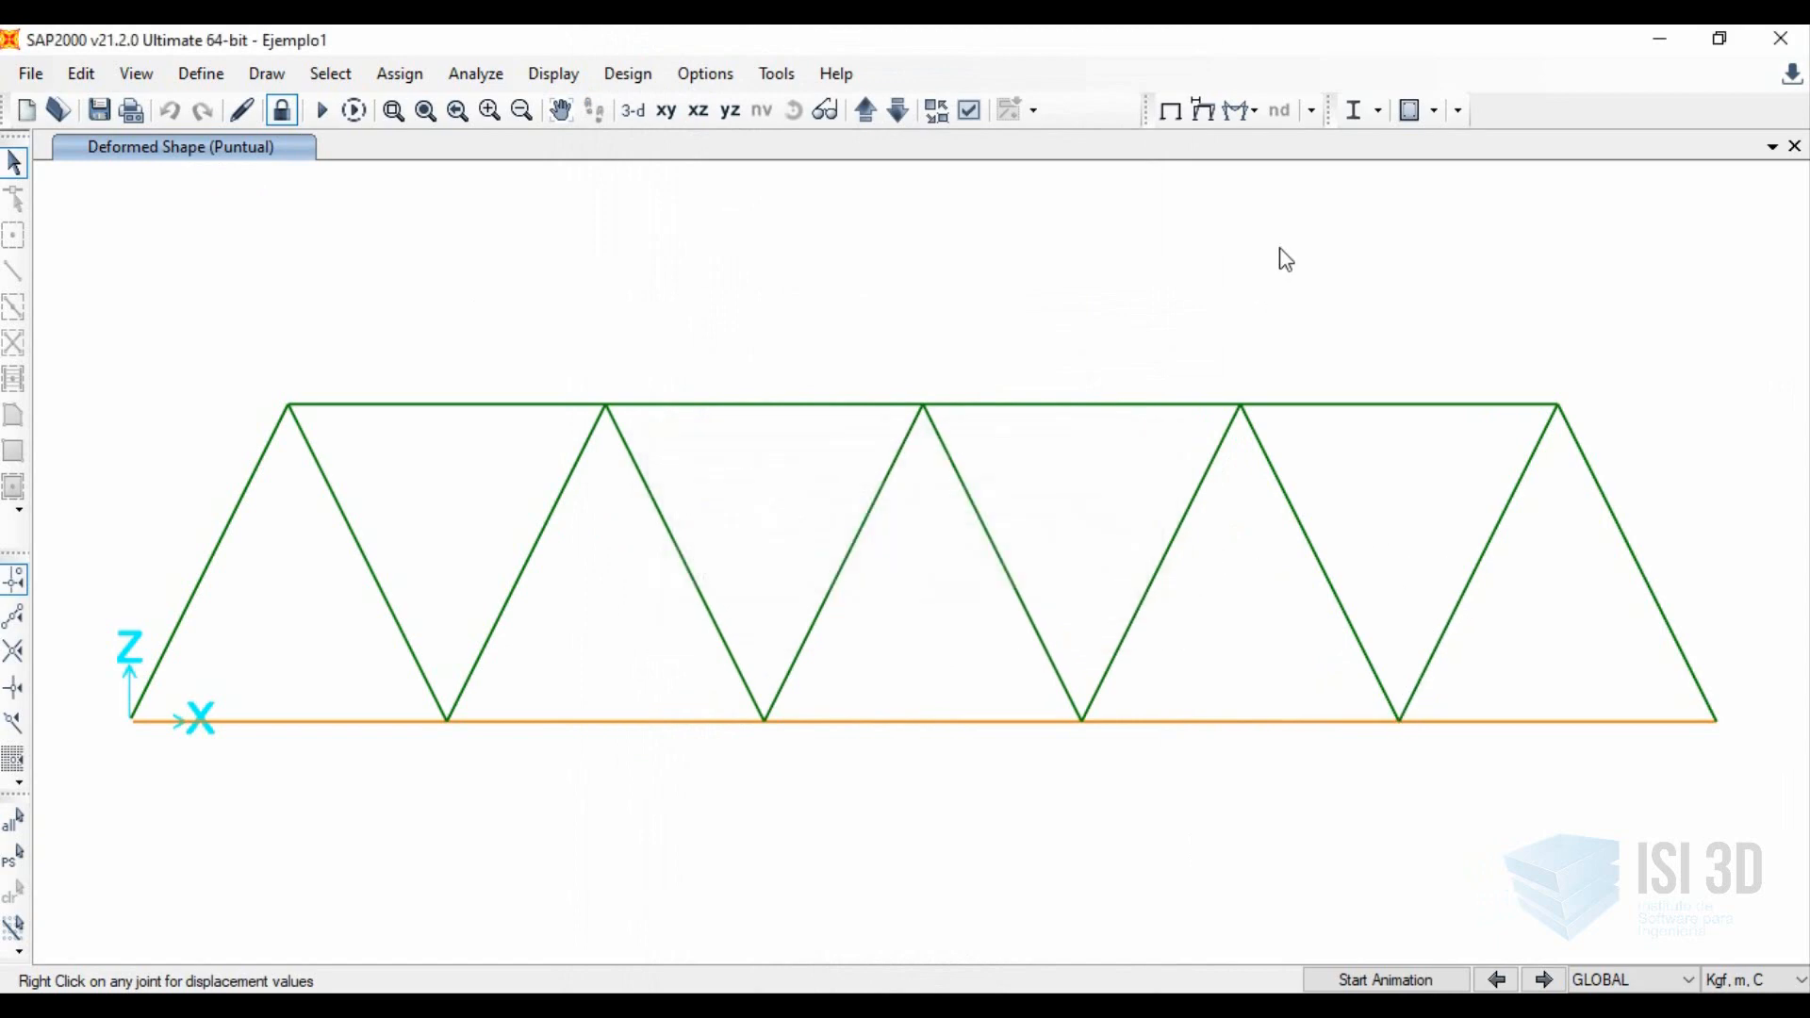
# Display the deformed shape for the COMB1 combination, keeping the user-defined scale factor of 1.
pyautogui.click(1205, 113)
pyautogui.click(1055, 113)
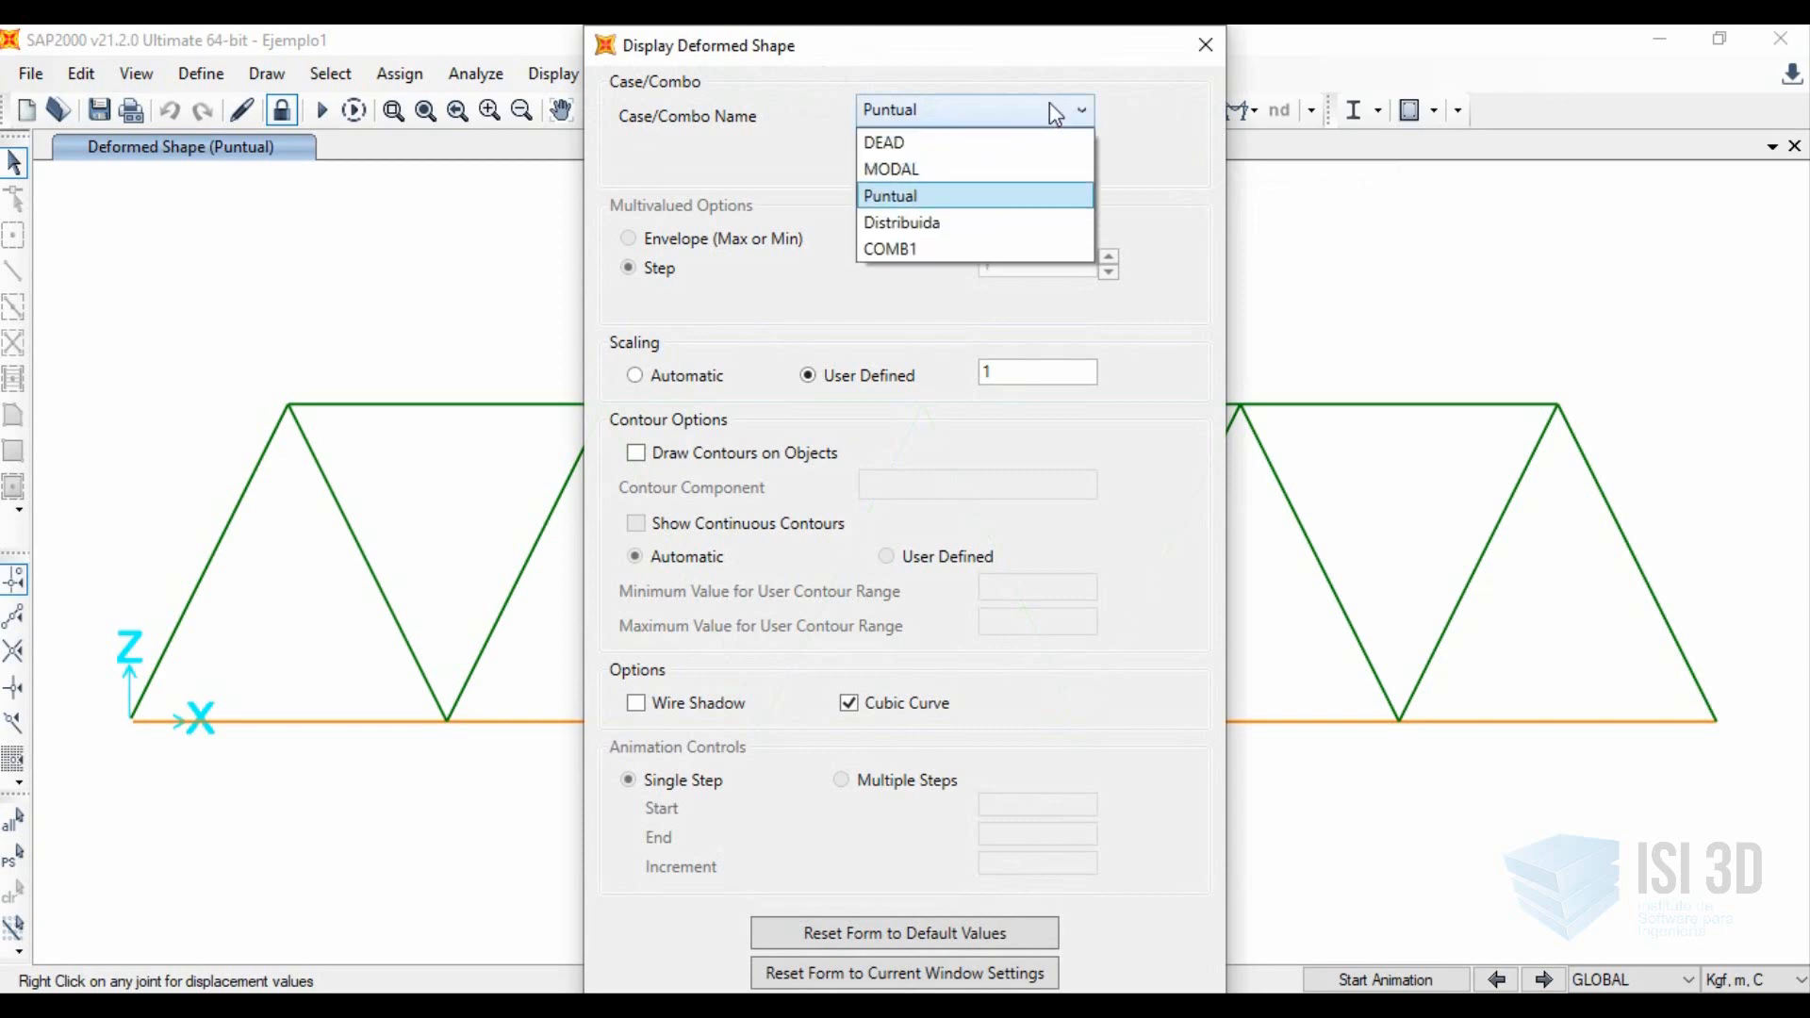
pyautogui.click(966, 249)
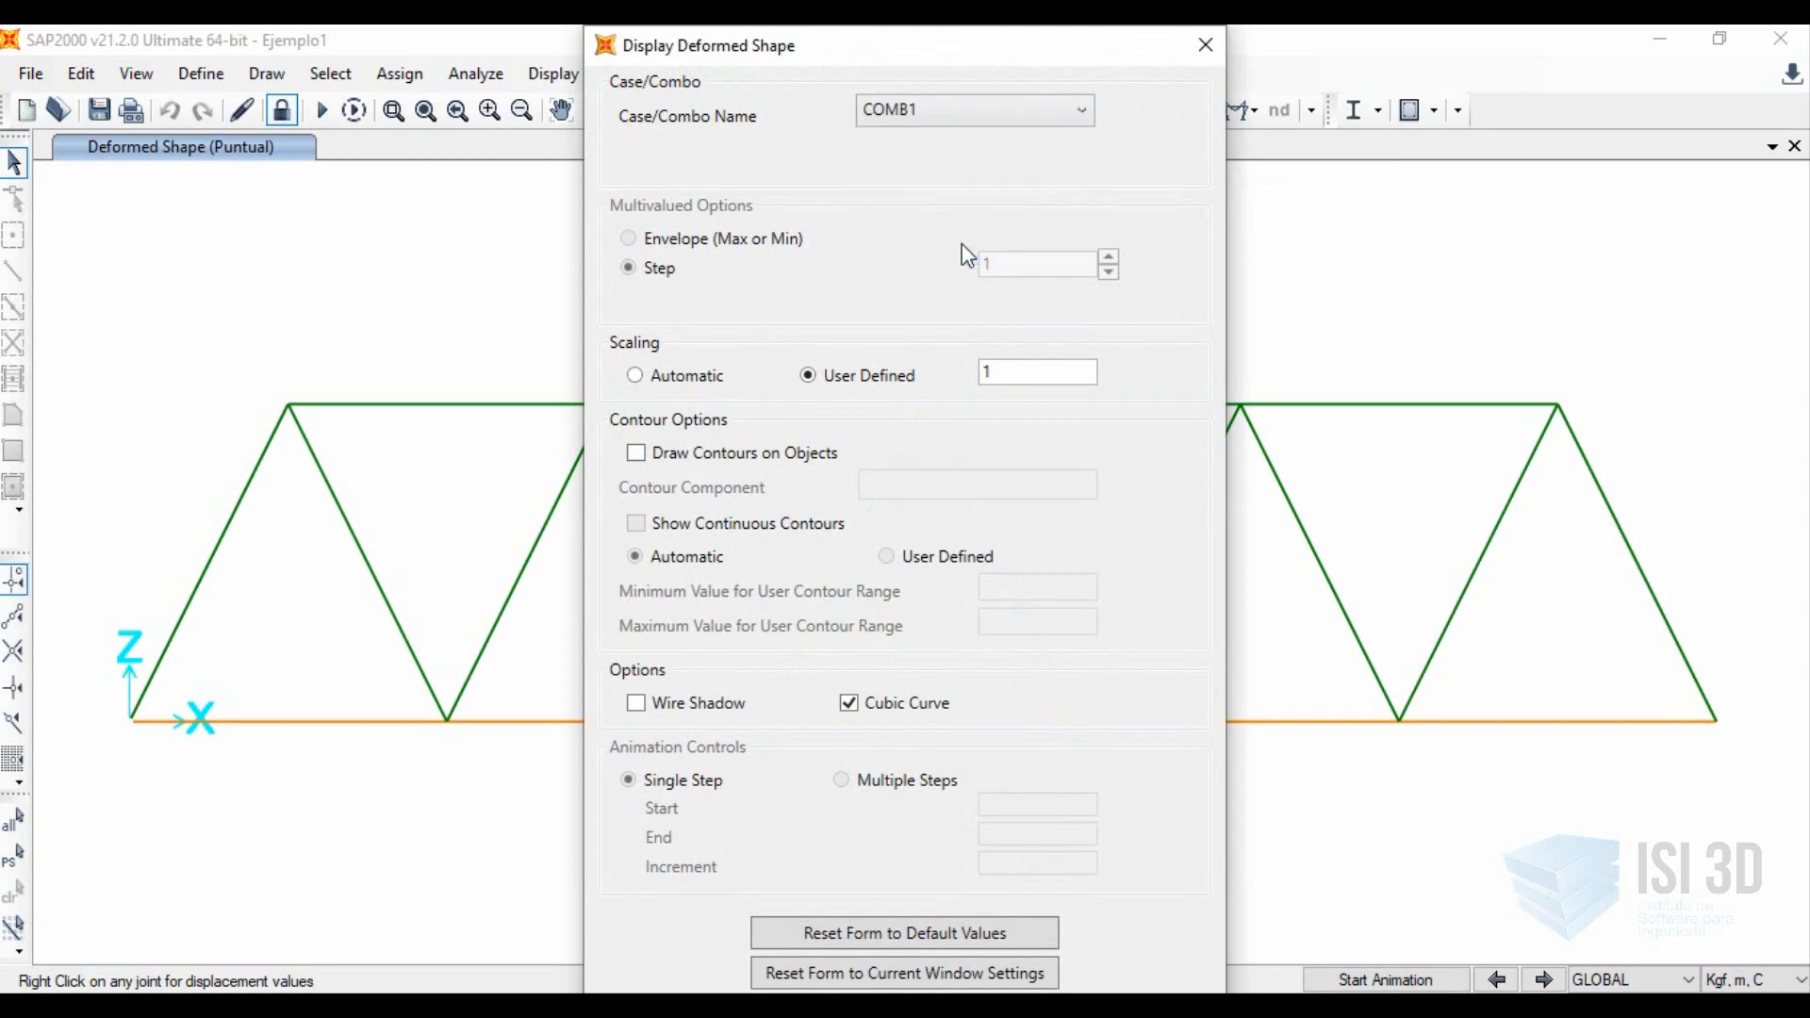
pyautogui.press('Tab')
pyautogui.press('Tab')
pyautogui.press('Tab')
pyautogui.press('Tab')
pyautogui.press('Tab')
pyautogui.press('Tab')
pyautogui.press('Tab')
pyautogui.press('Tab')
pyautogui.press('Tab')
pyautogui.press('Return')
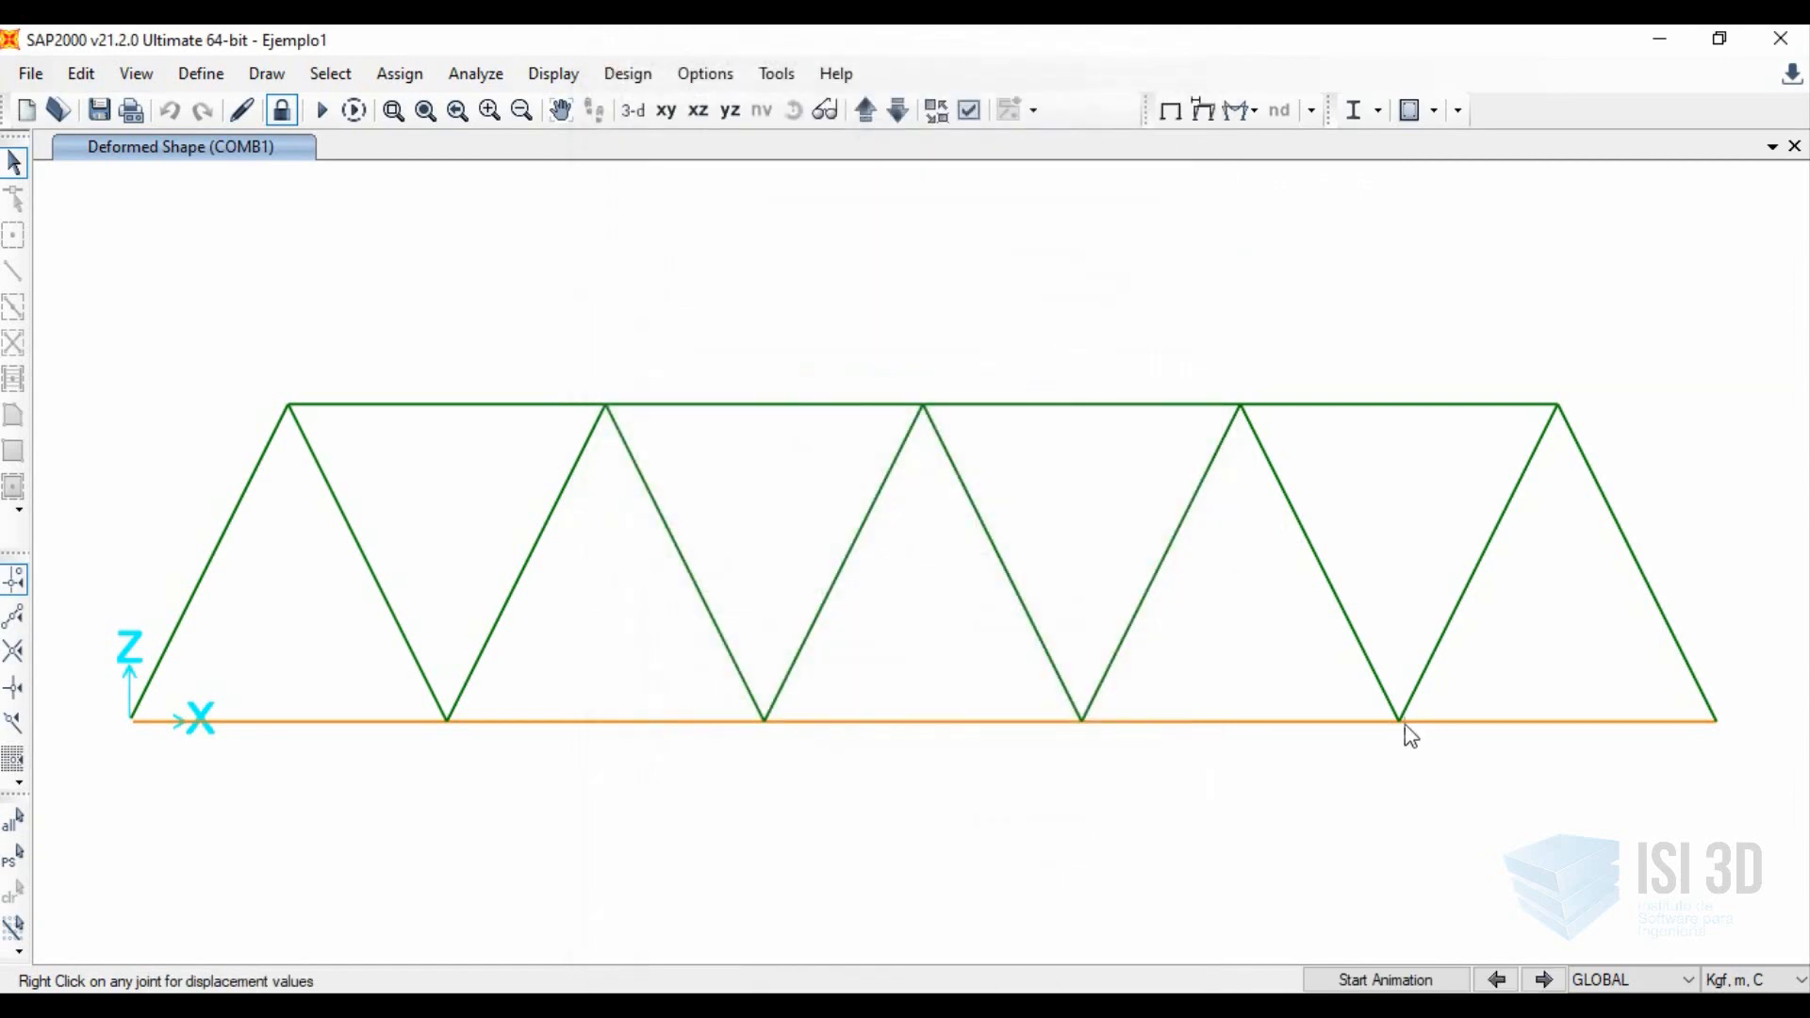
# Inspect the displacements of bottom chord joint 9 under the COMB1 combination.
pyautogui.moveTo(1410, 735)
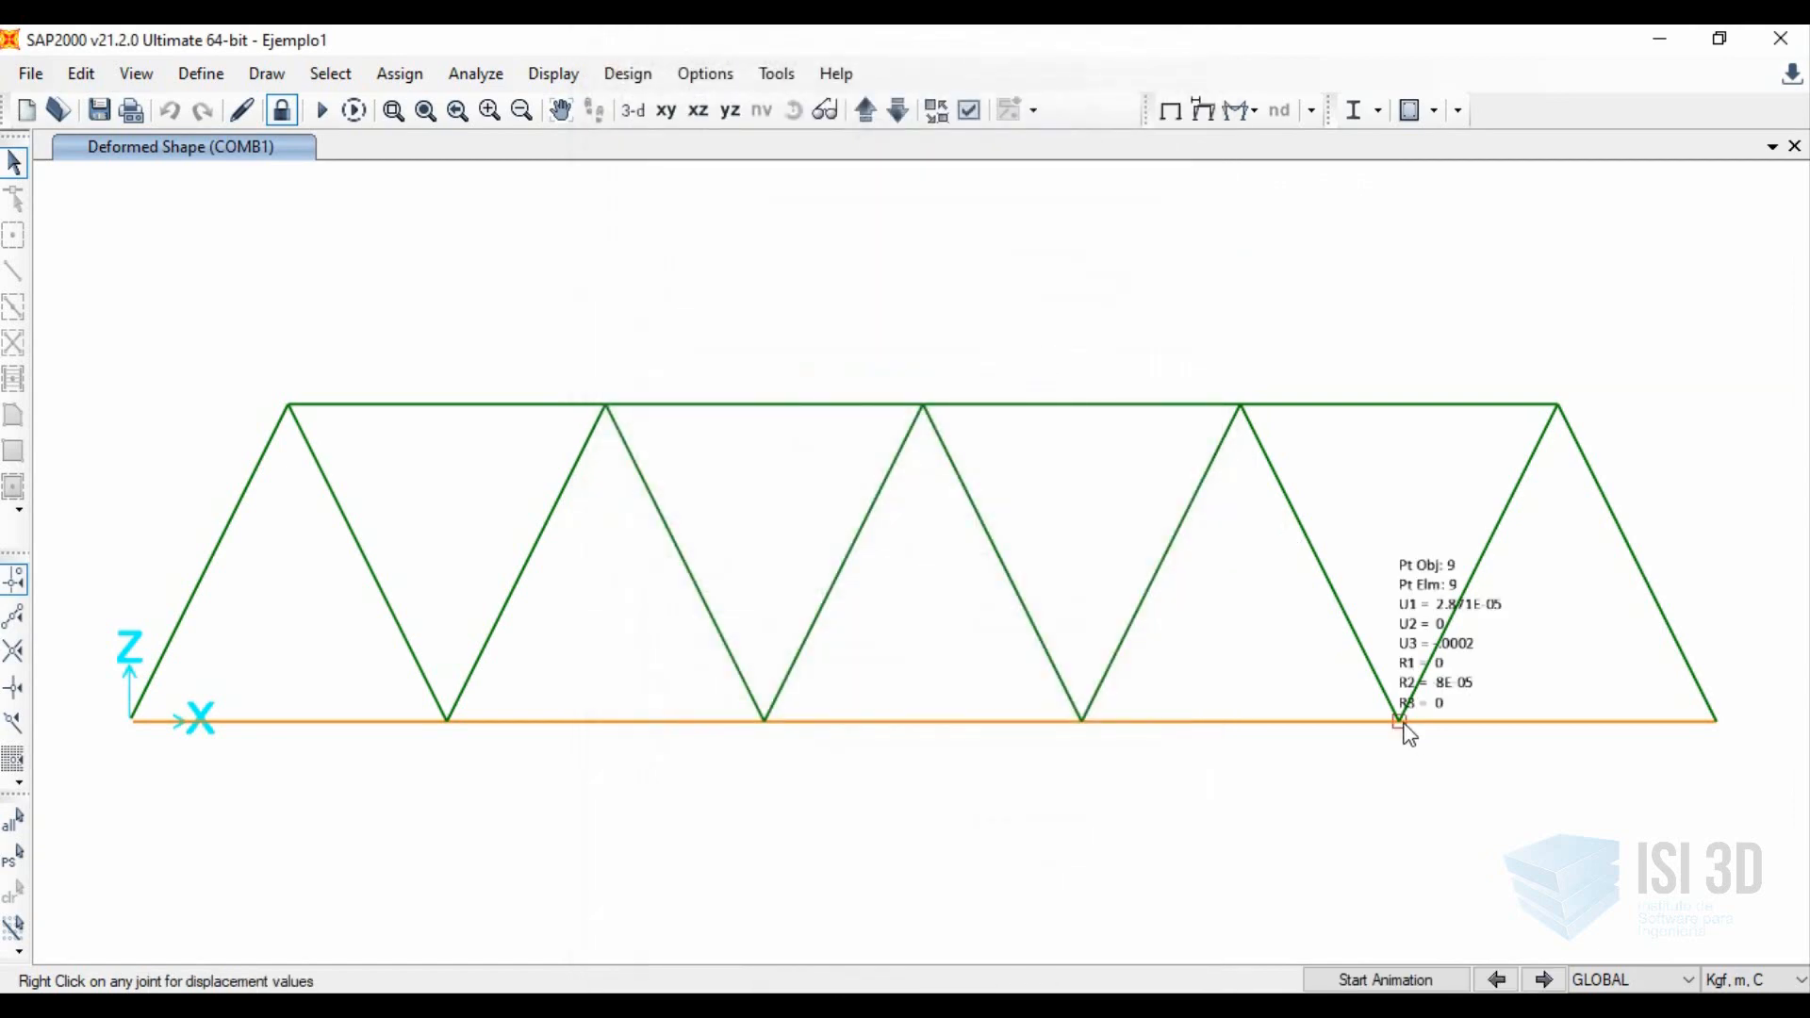
pyautogui.rightClick(1405, 726)
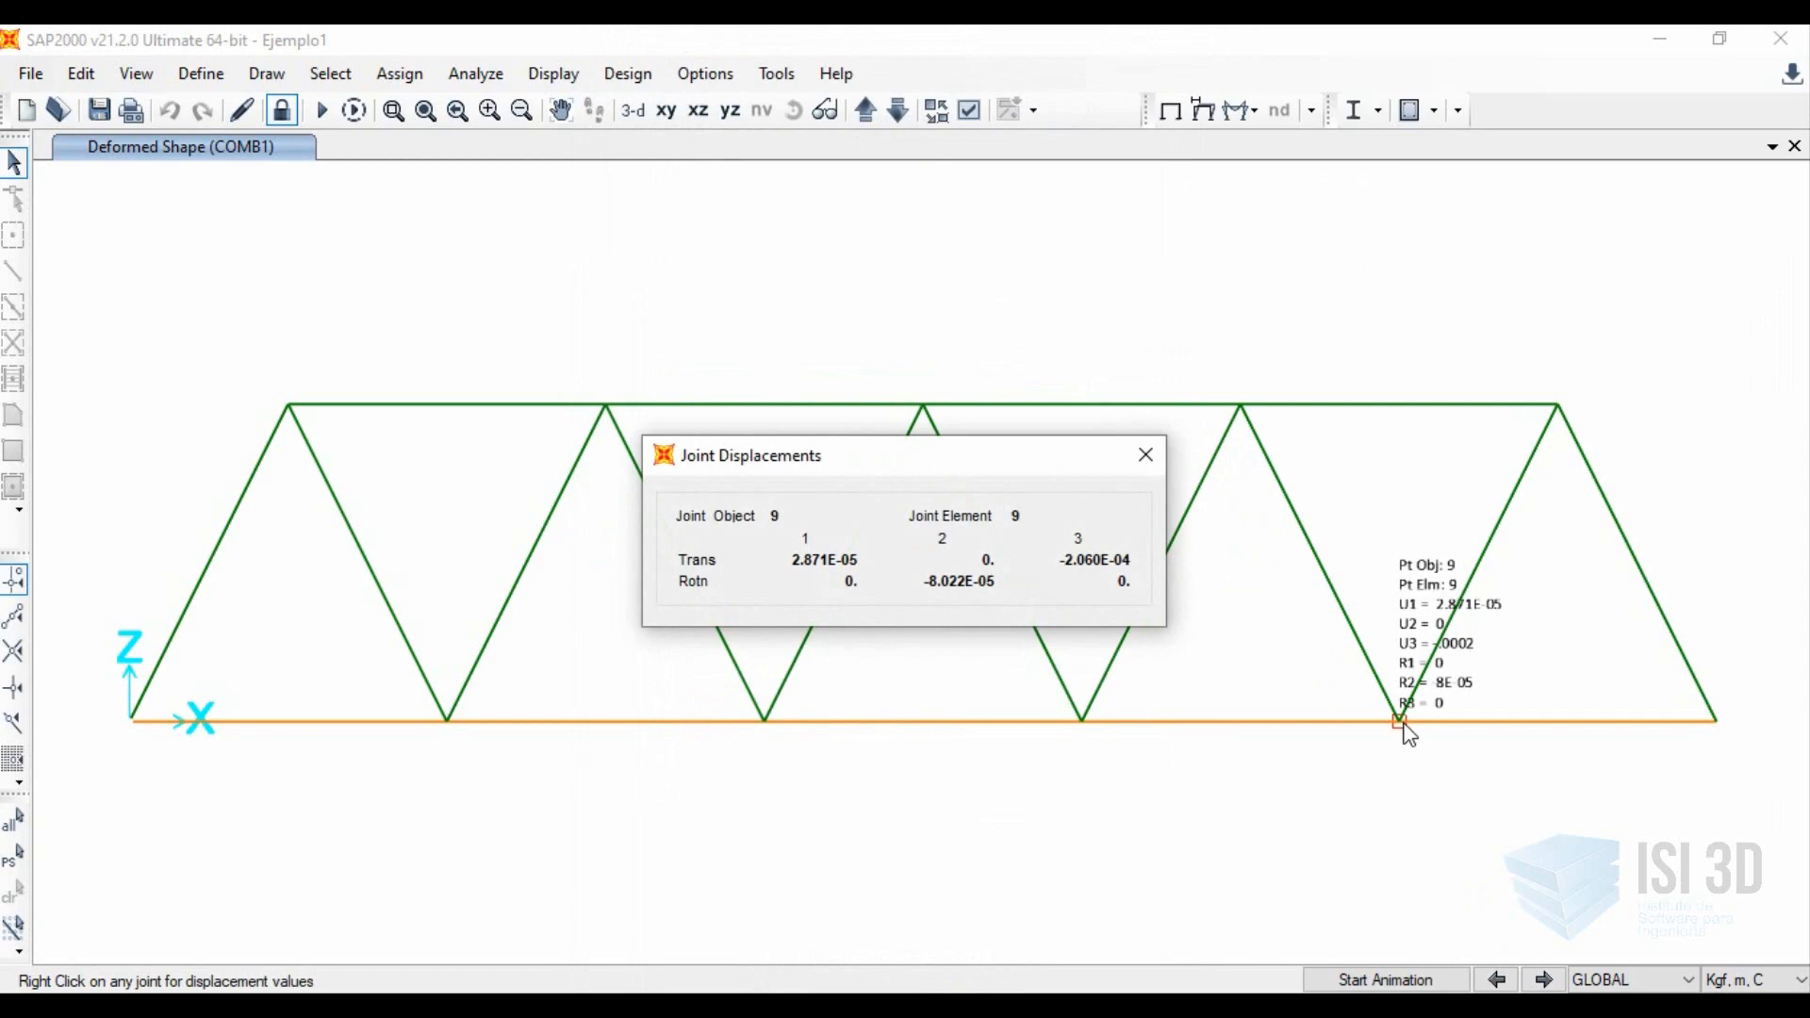
pyautogui.click(1146, 456)
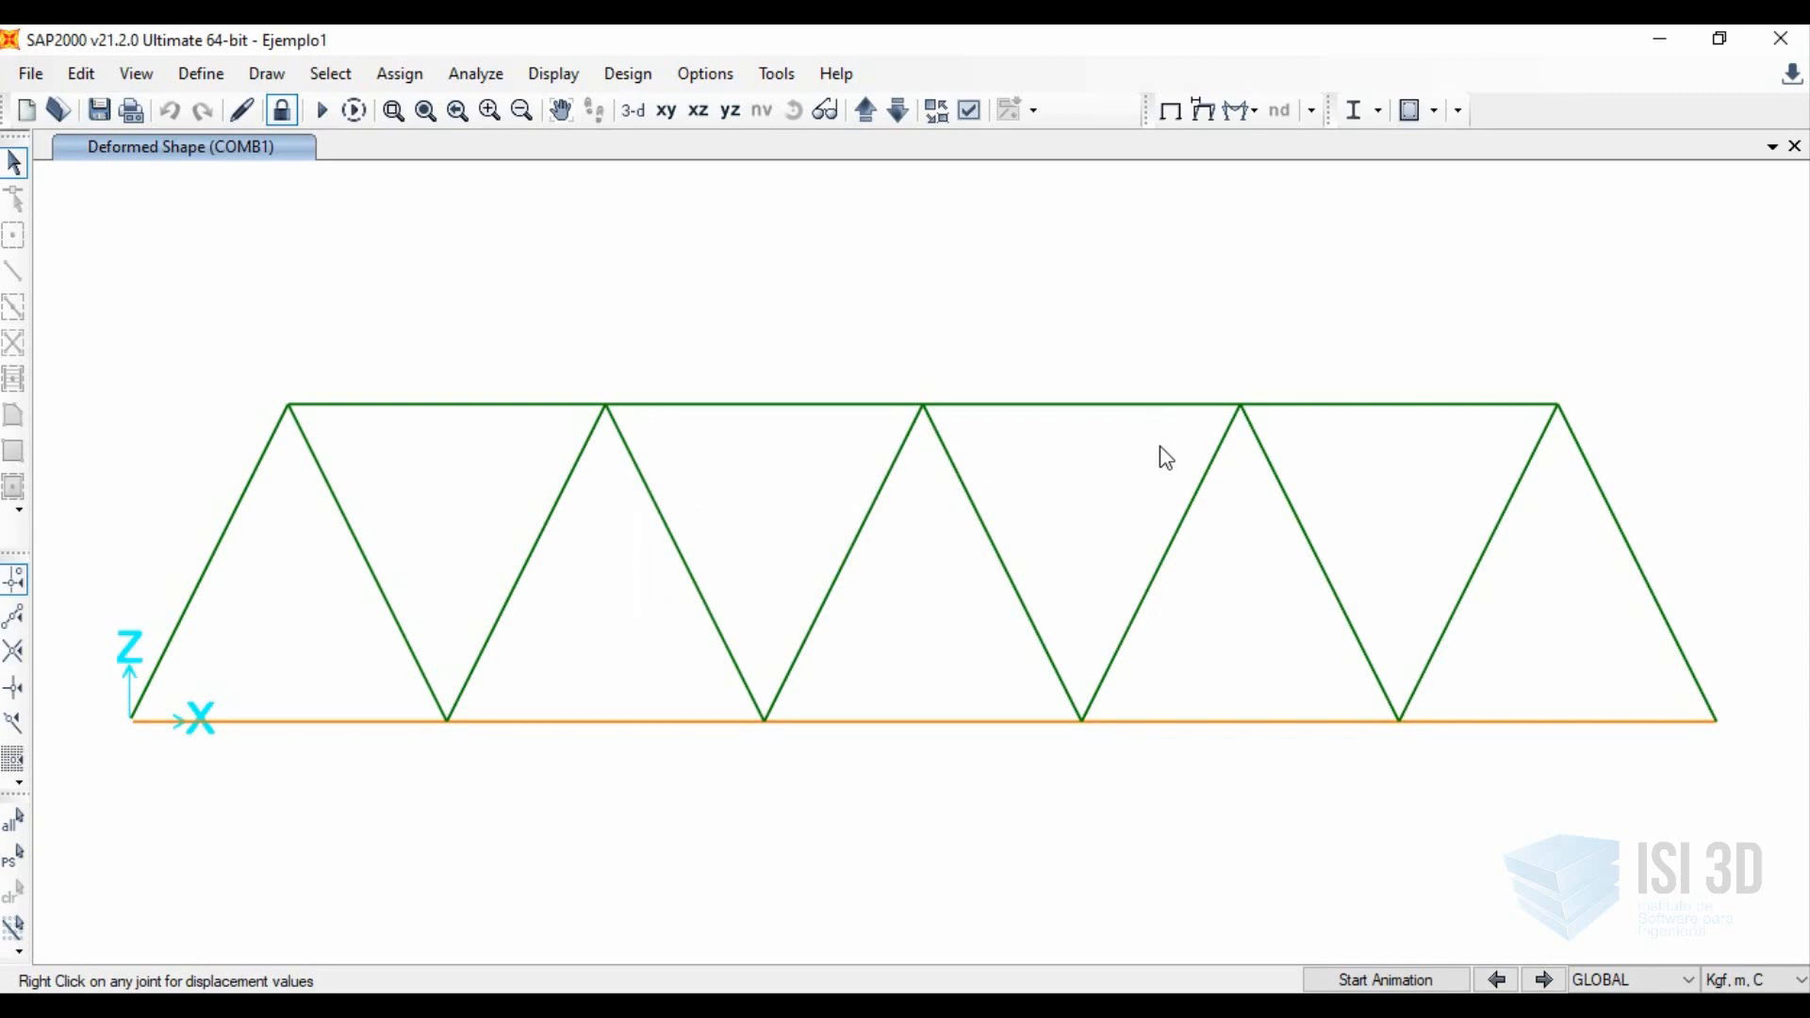
# Display the frame force diagram for the Puntual load case with the Shear 2-2 component, automatic scaling and filled diagrams.
pyautogui.click(1226, 121)
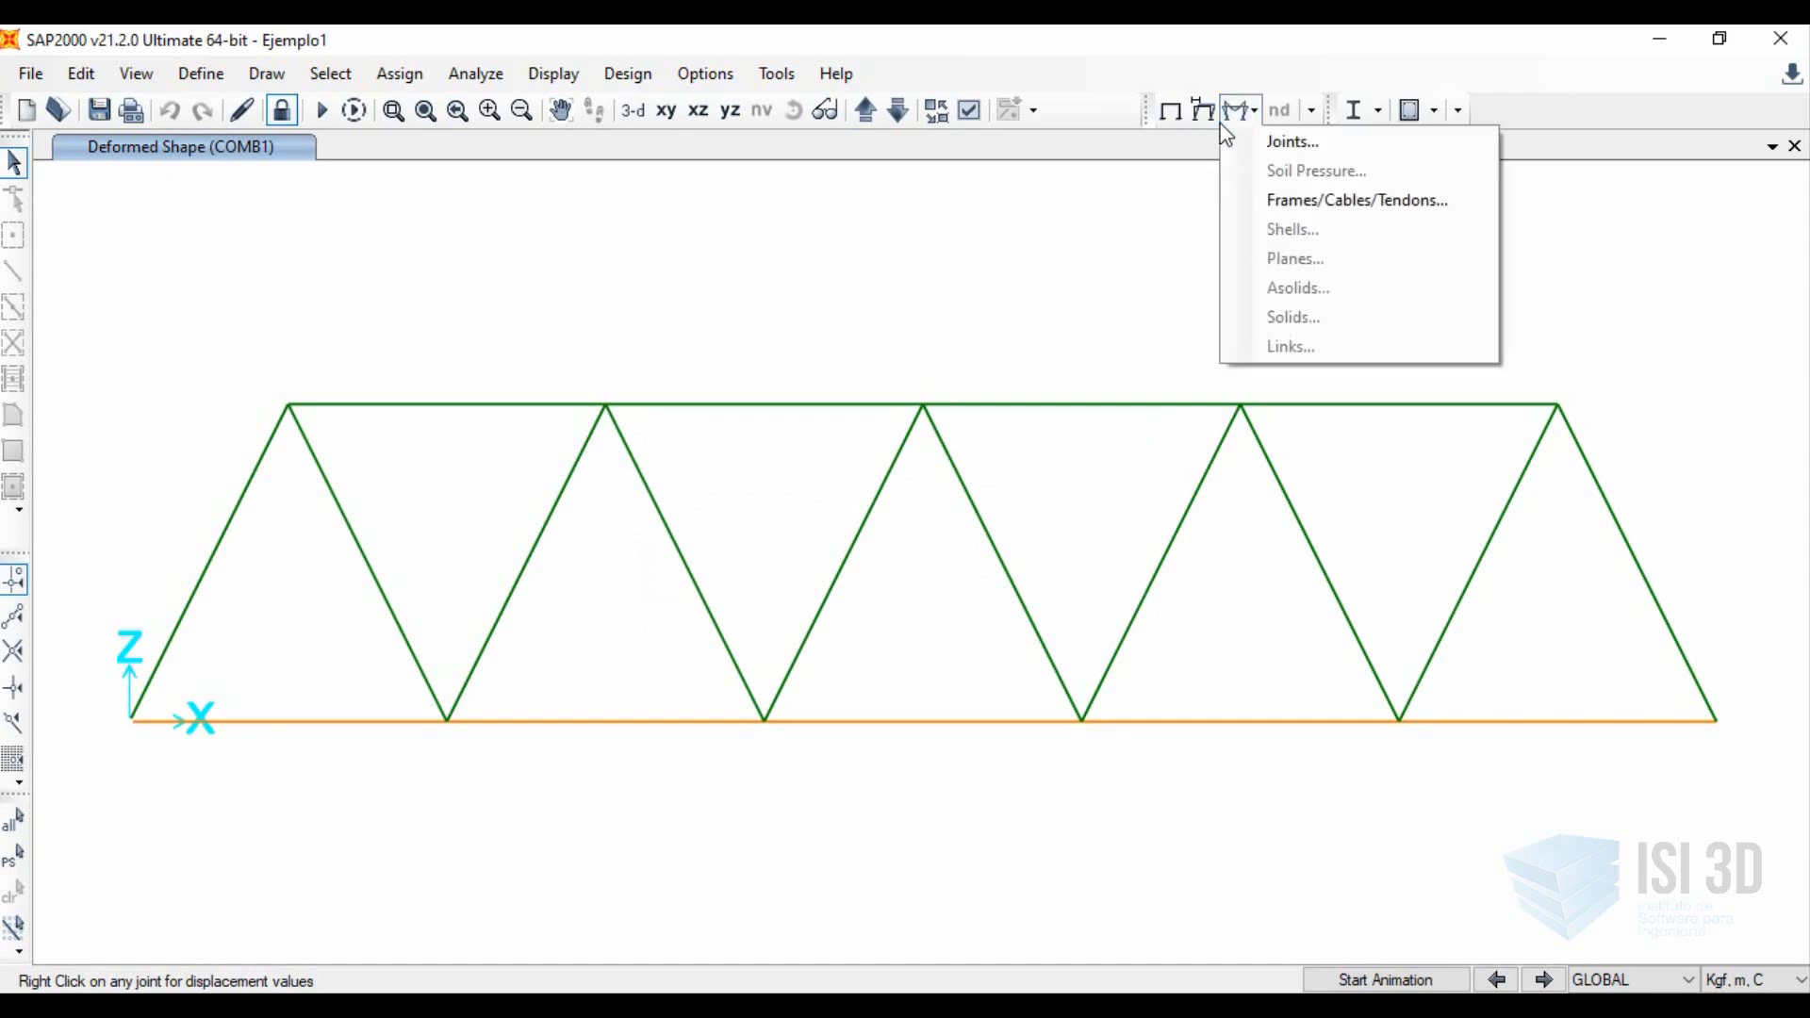
pyautogui.click(1326, 209)
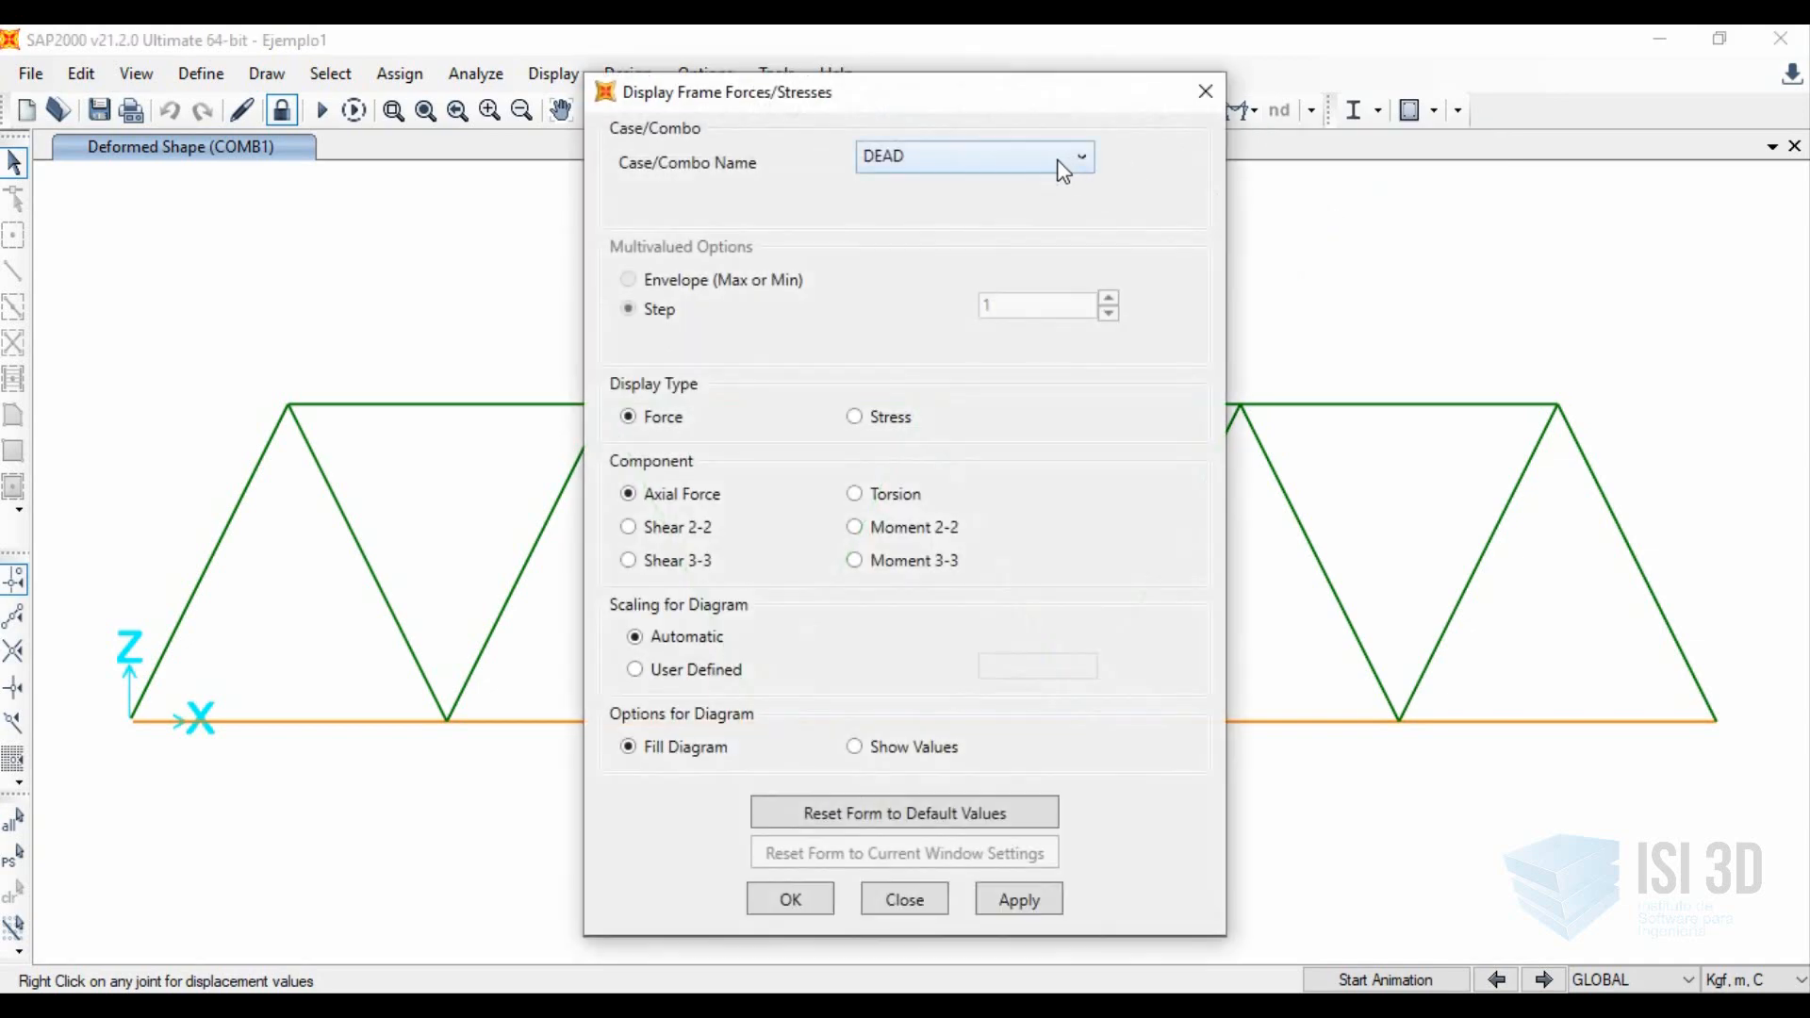
pyautogui.click(1063, 172)
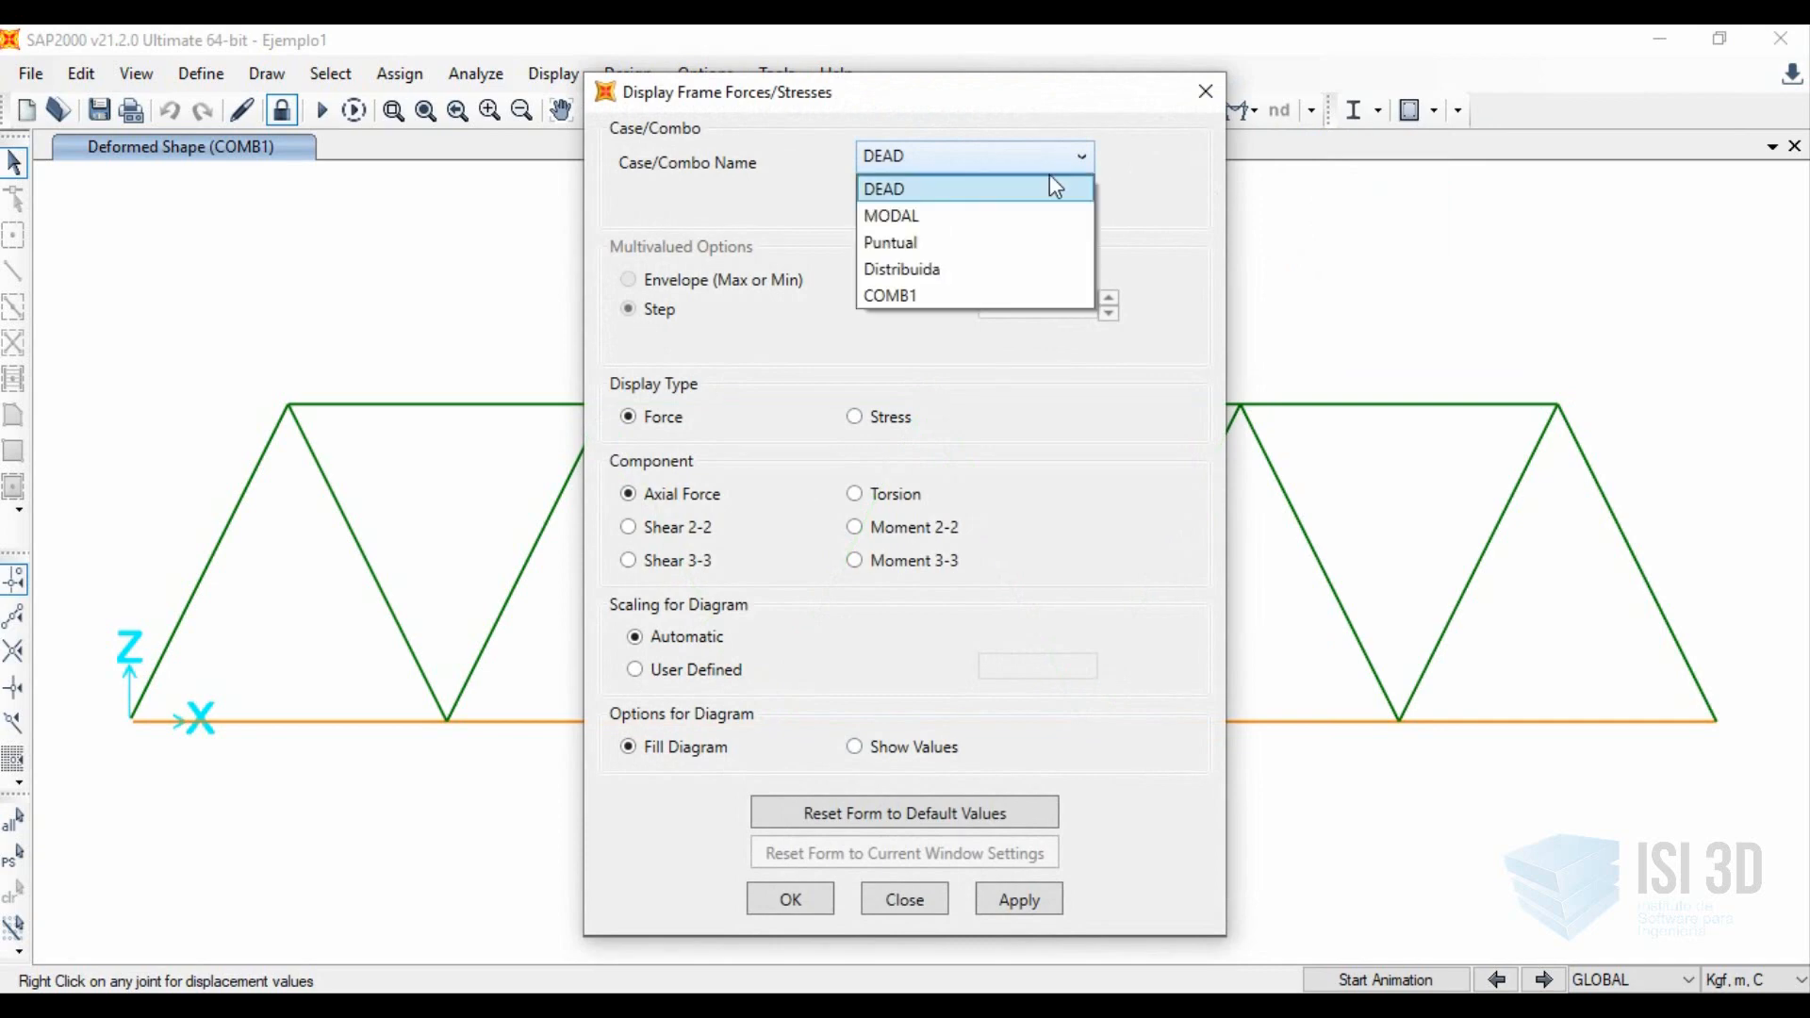
pyautogui.click(987, 243)
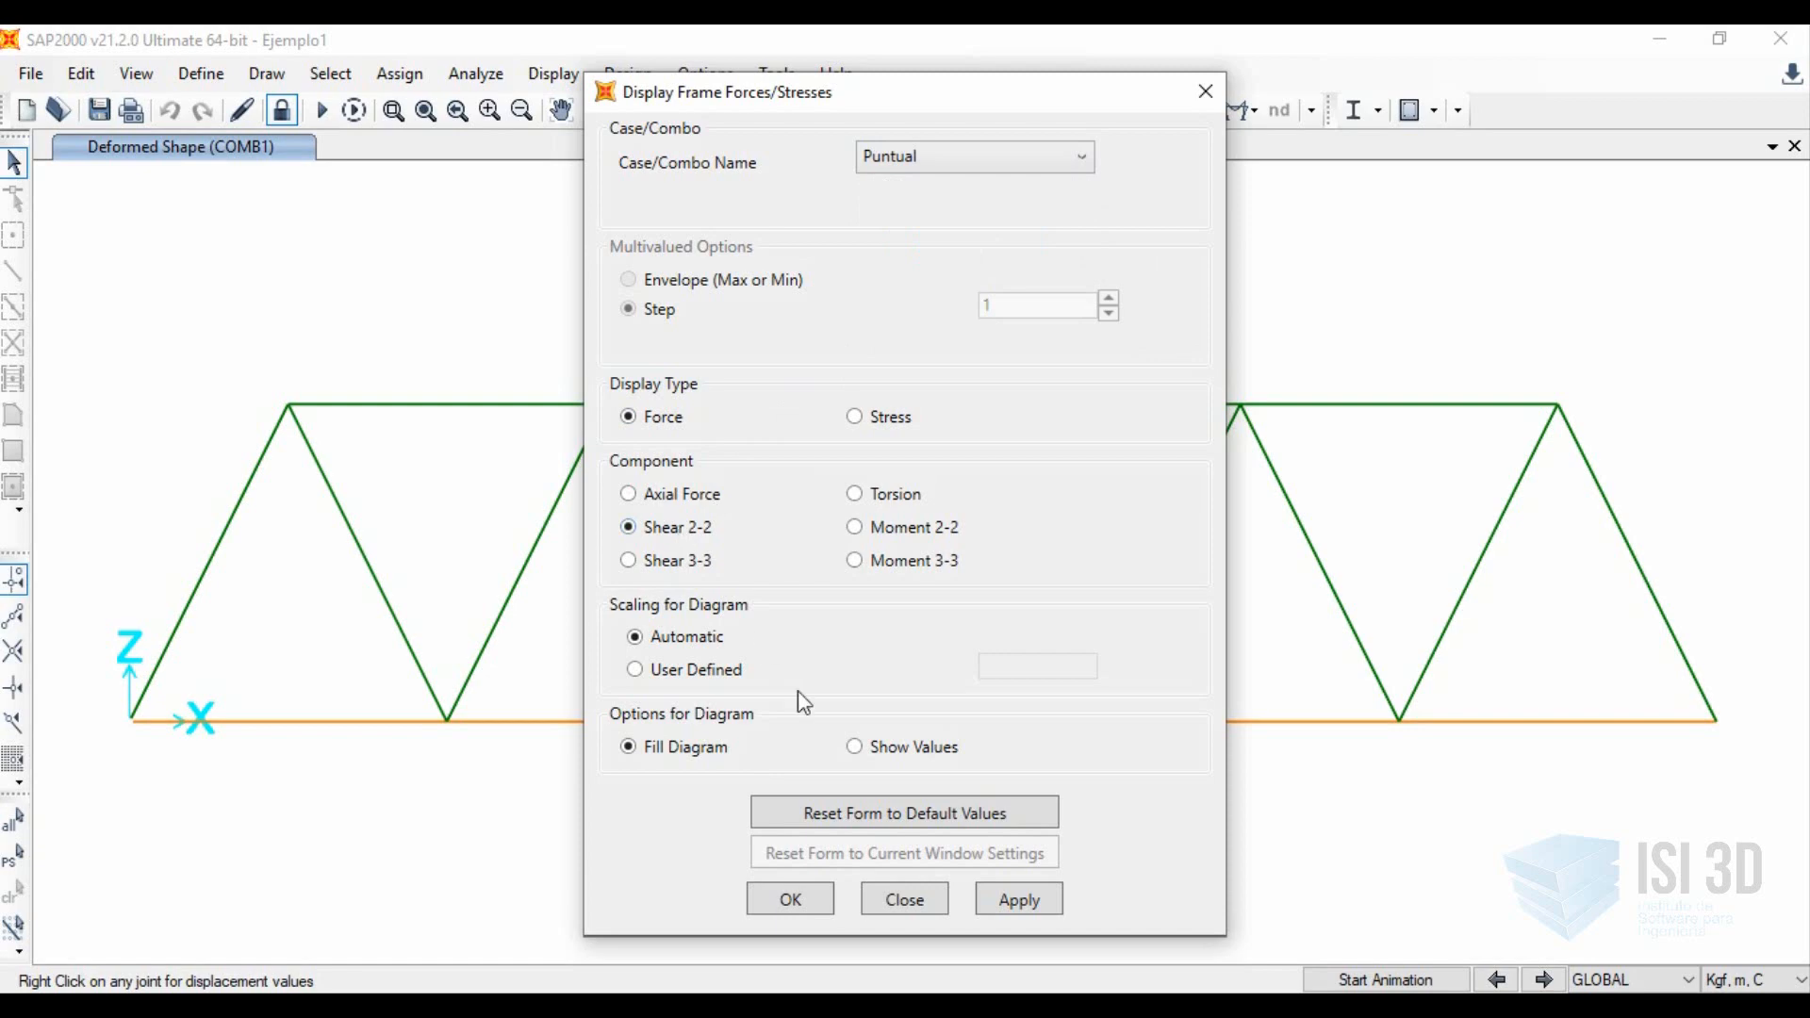
pyautogui.click(1006, 898)
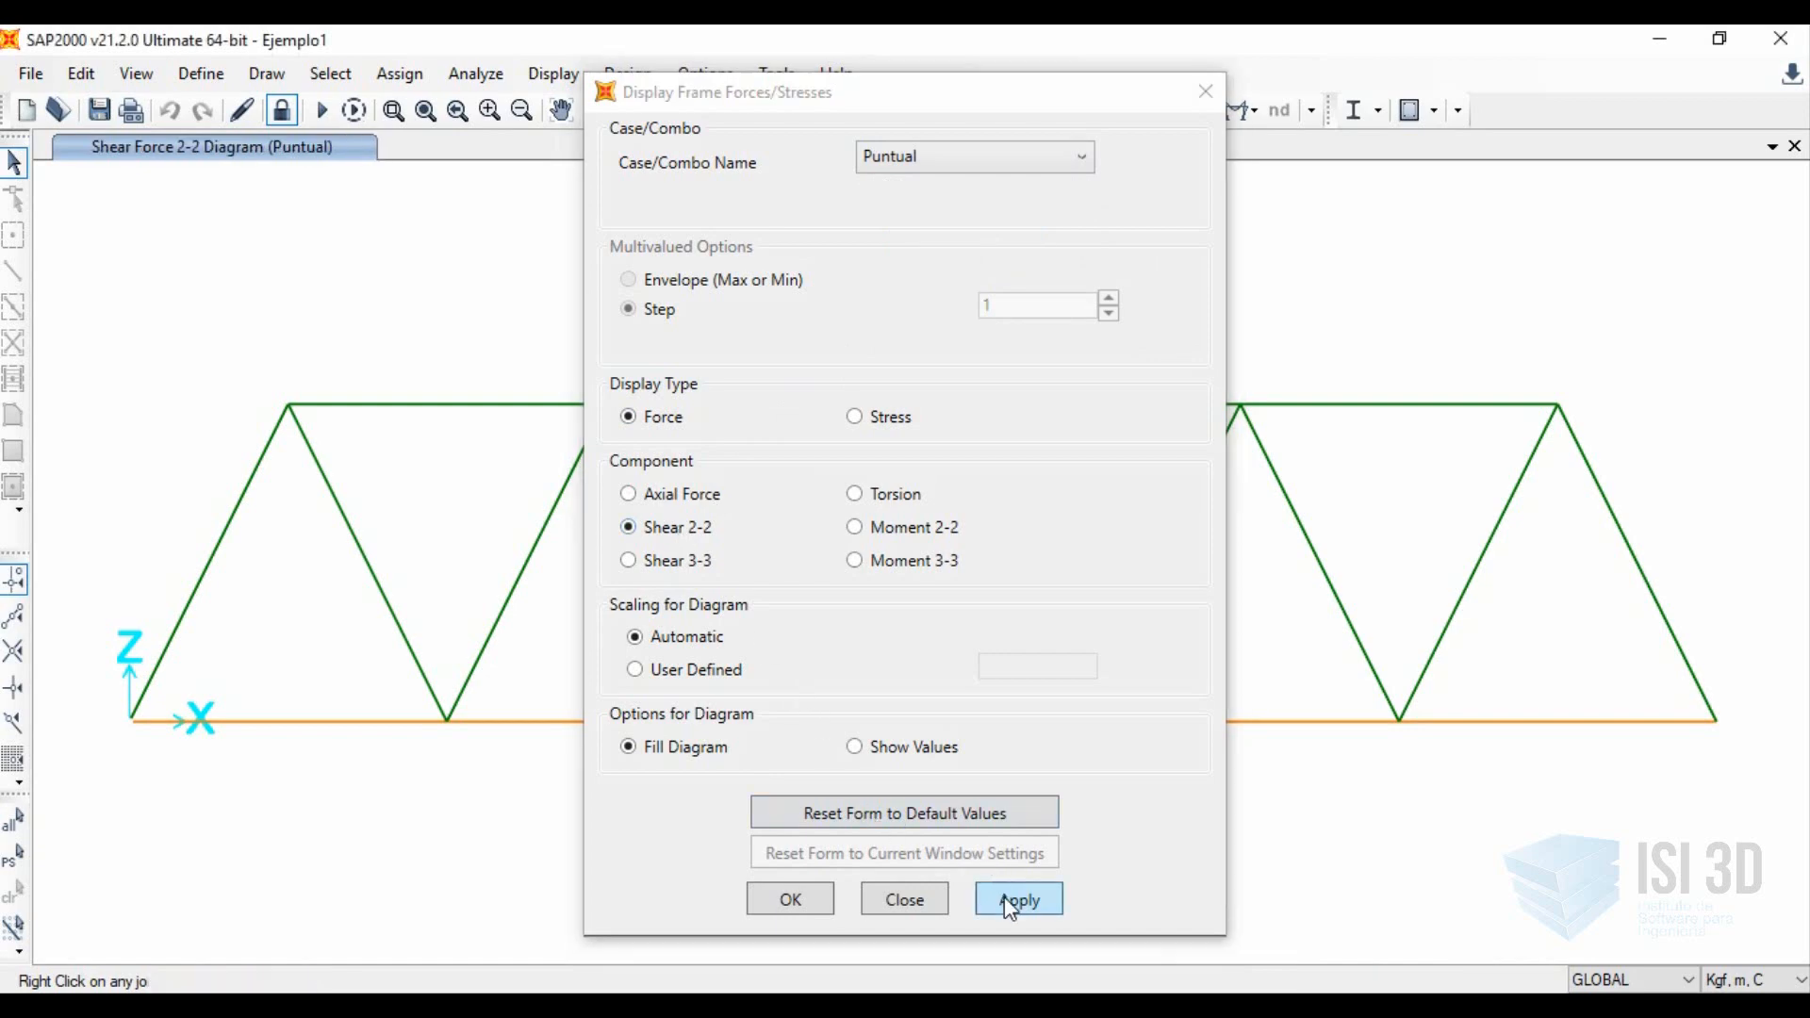
pyautogui.click(902, 907)
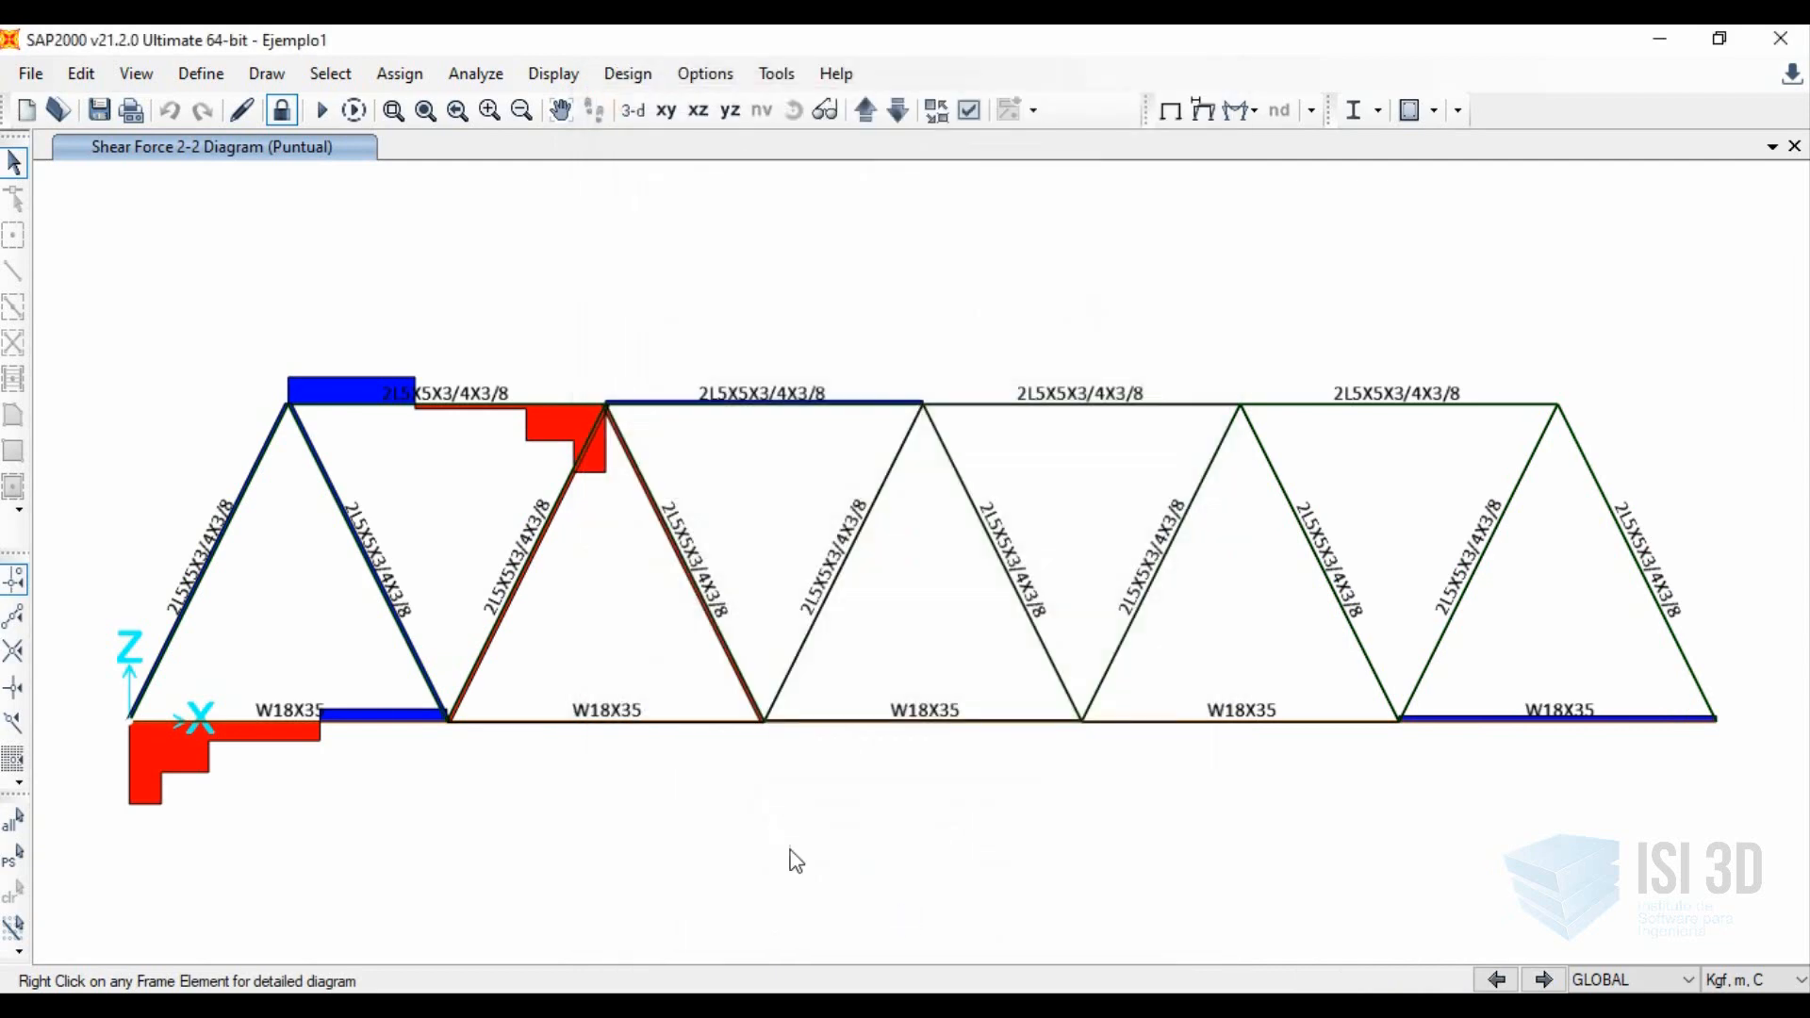
pyautogui.moveTo(288, 729)
pyautogui.click(476, 408)
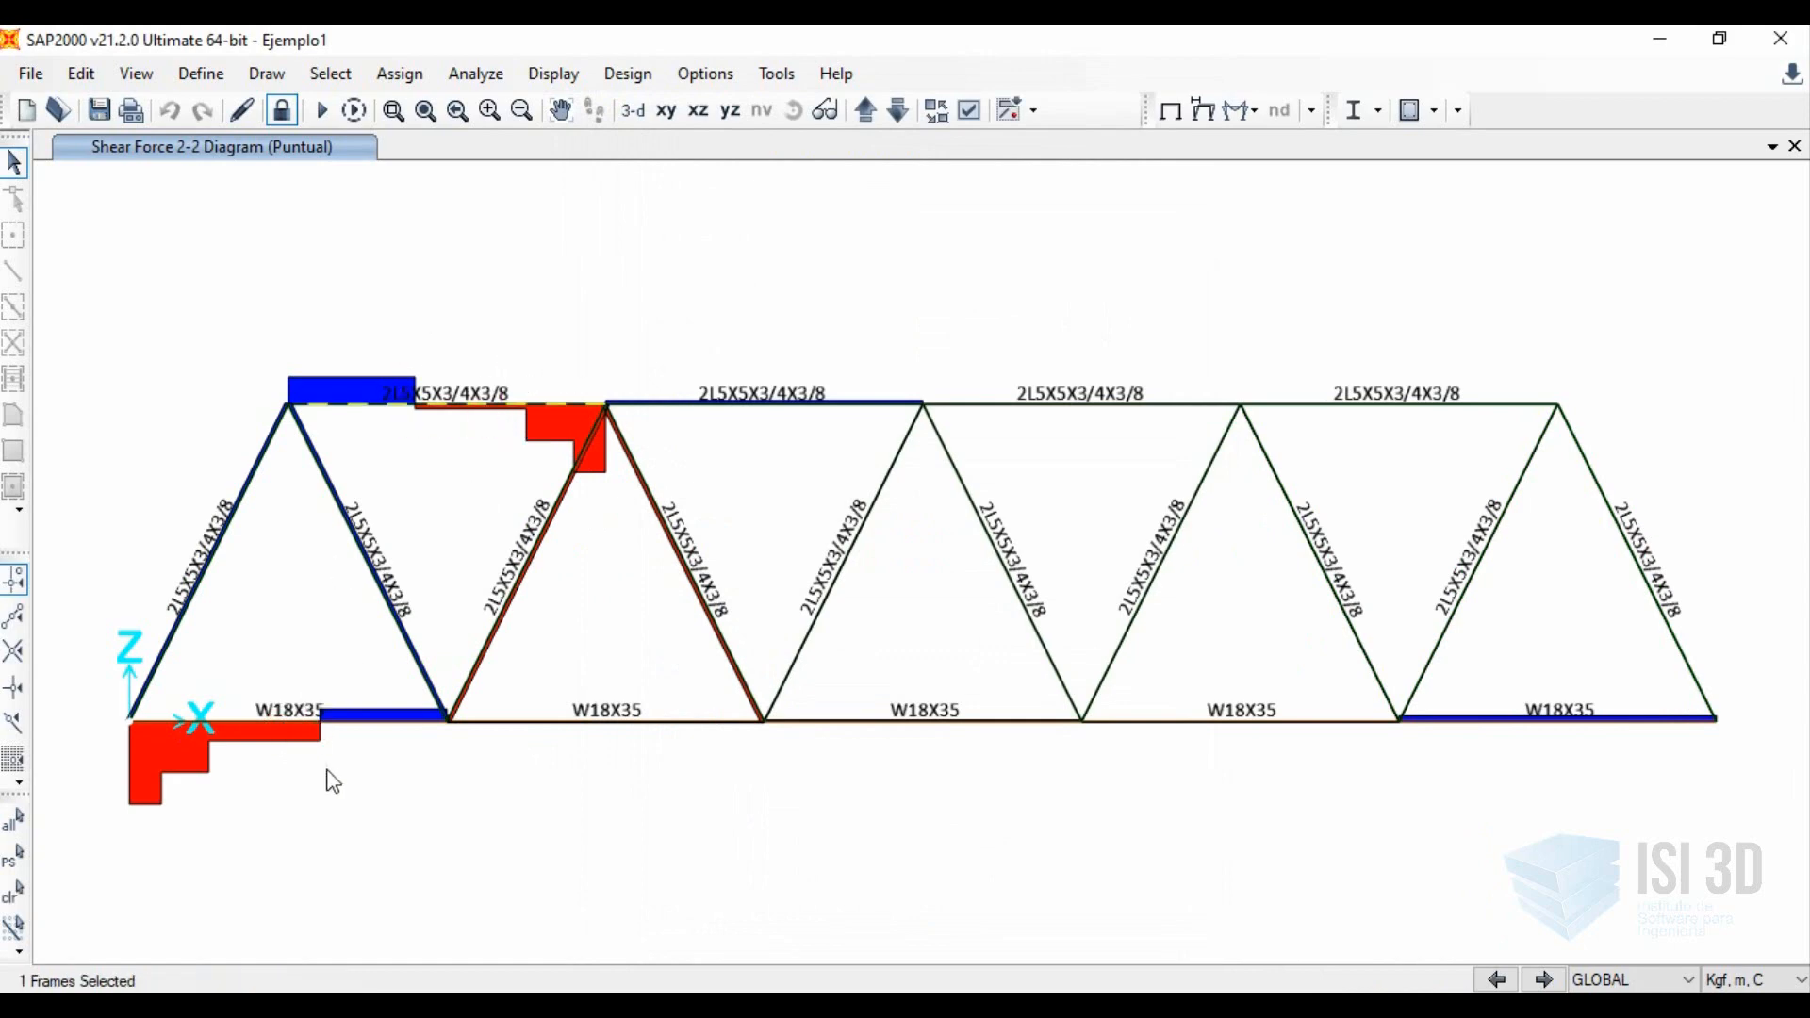
pyautogui.click(281, 693)
pyautogui.press('Escape')
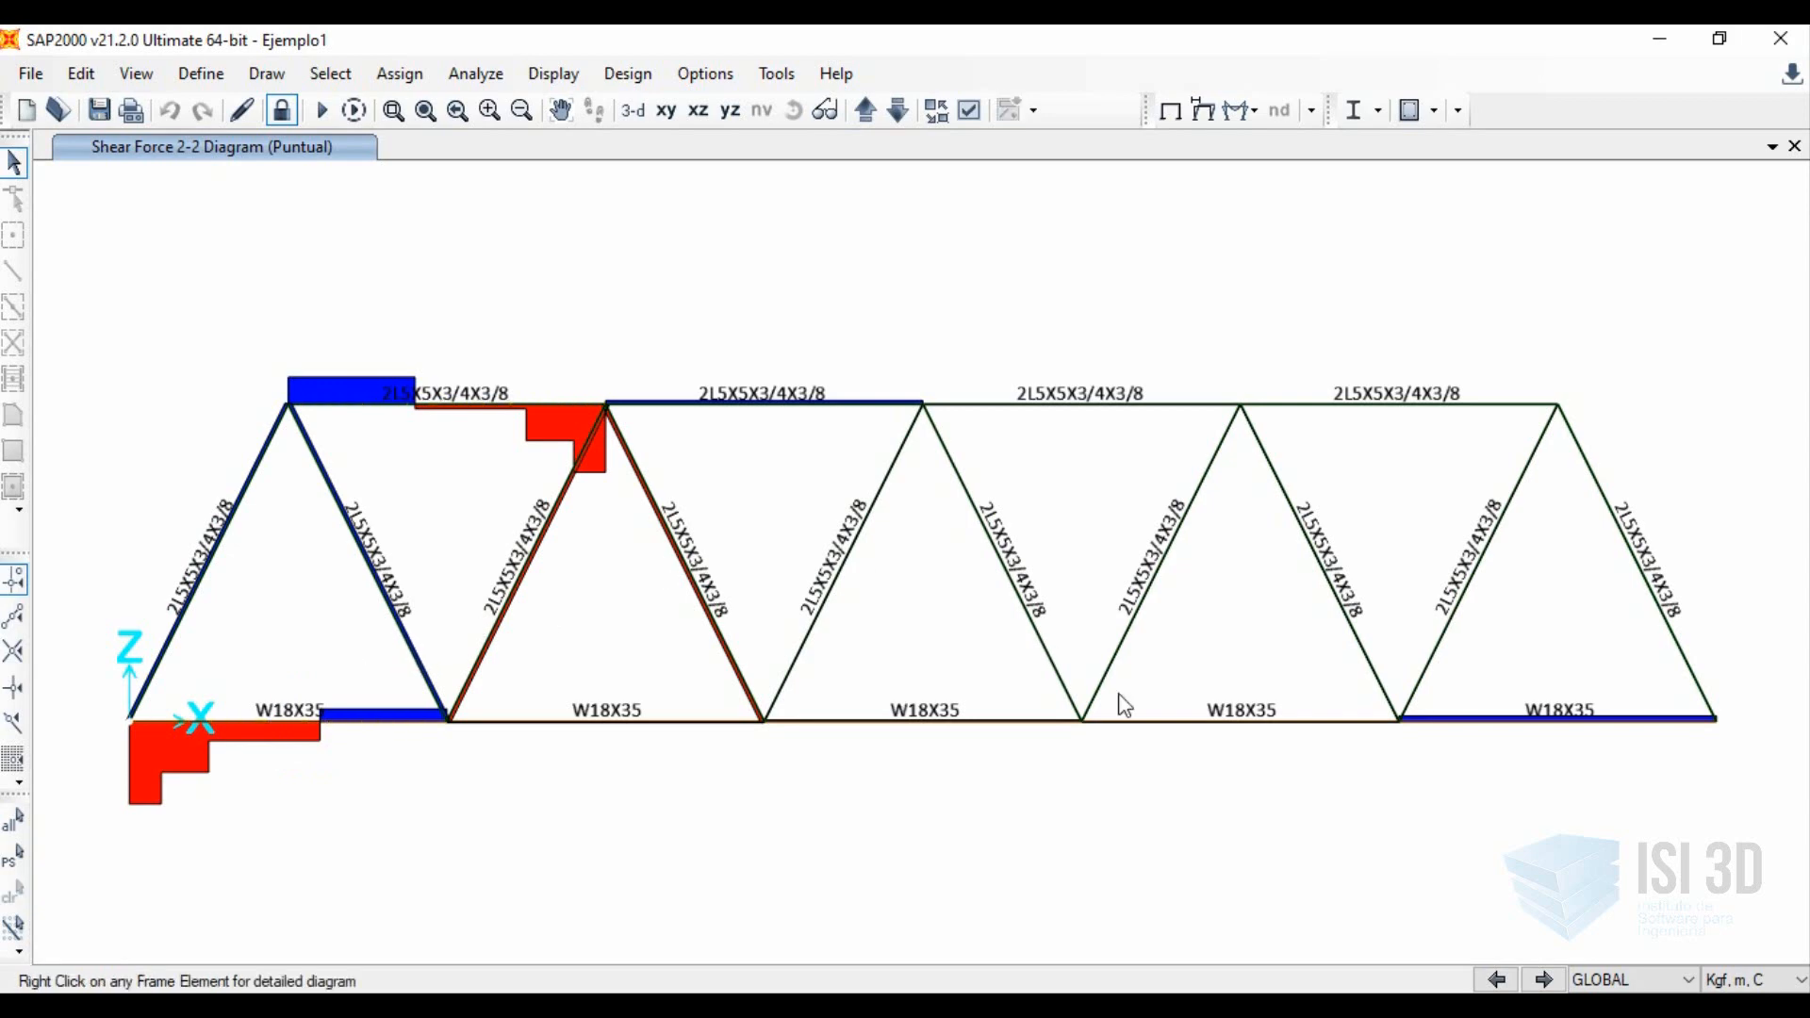
# Switch the Shear 2-2 frame force diagram to the Distribuida load case.
pyautogui.click(1247, 120)
pyautogui.click(1282, 200)
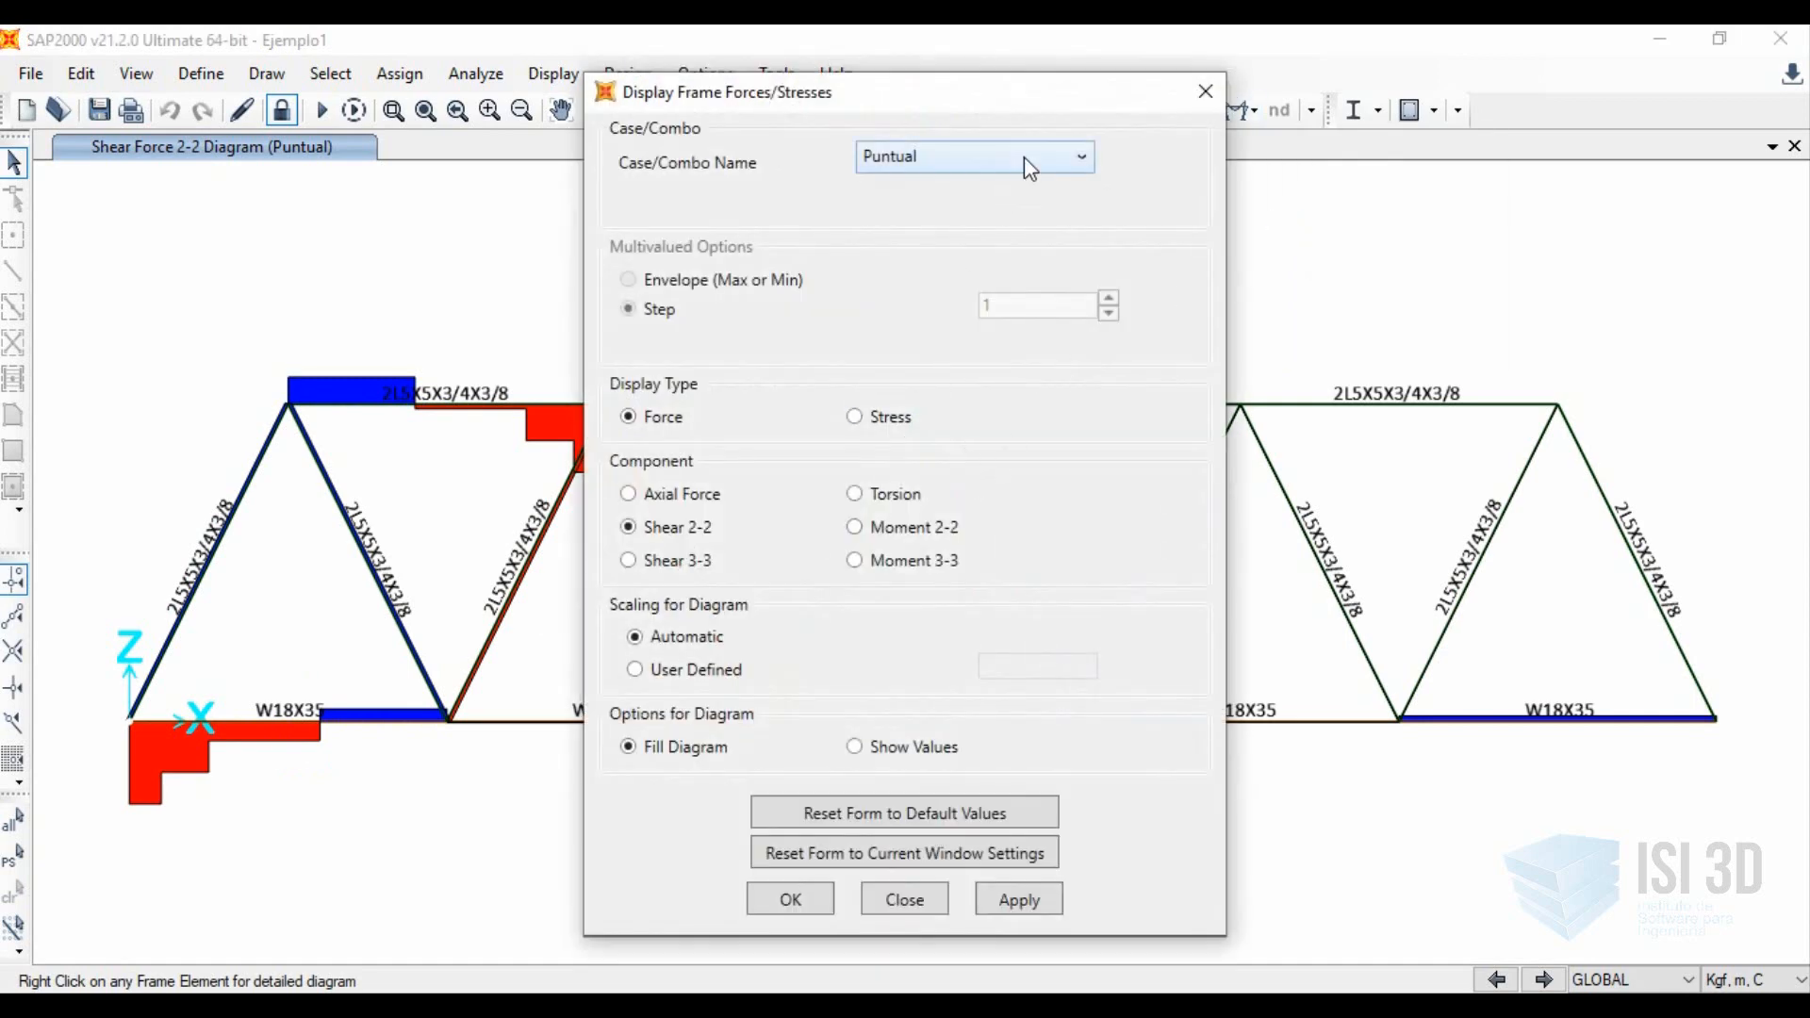
pyautogui.click(1024, 156)
pyautogui.click(919, 268)
pyautogui.click(1020, 900)
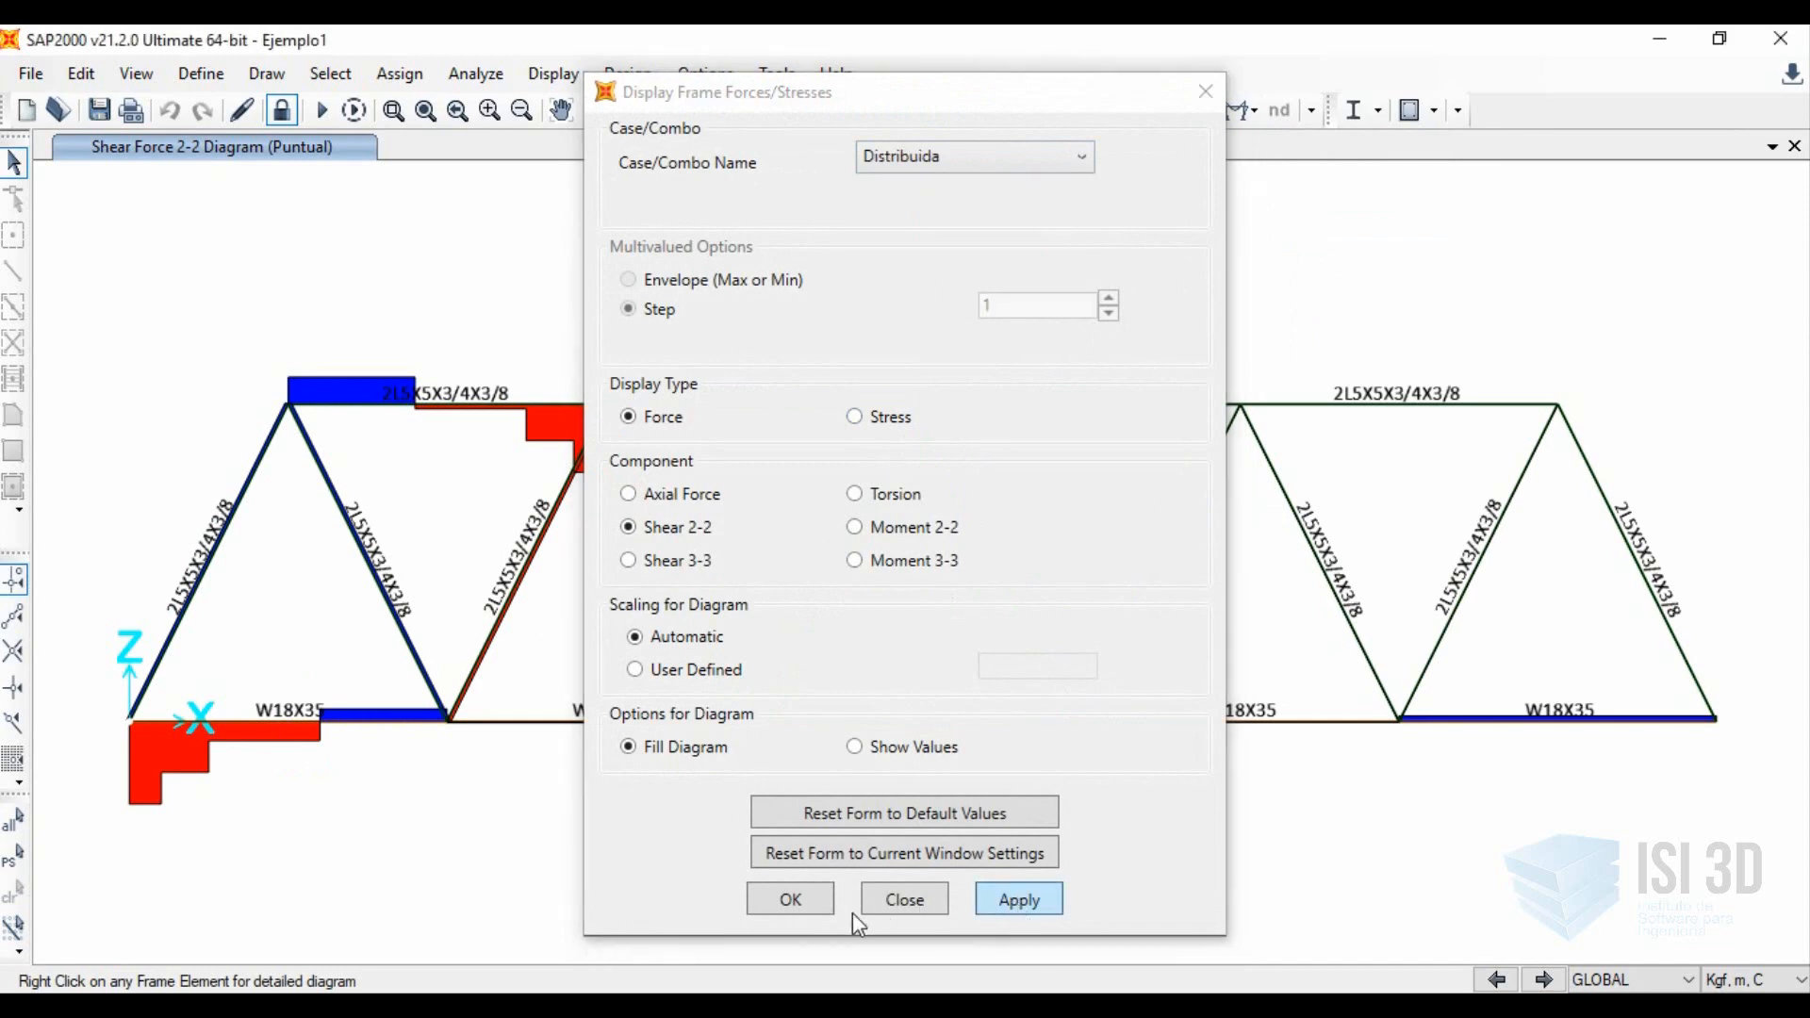
pyautogui.click(764, 900)
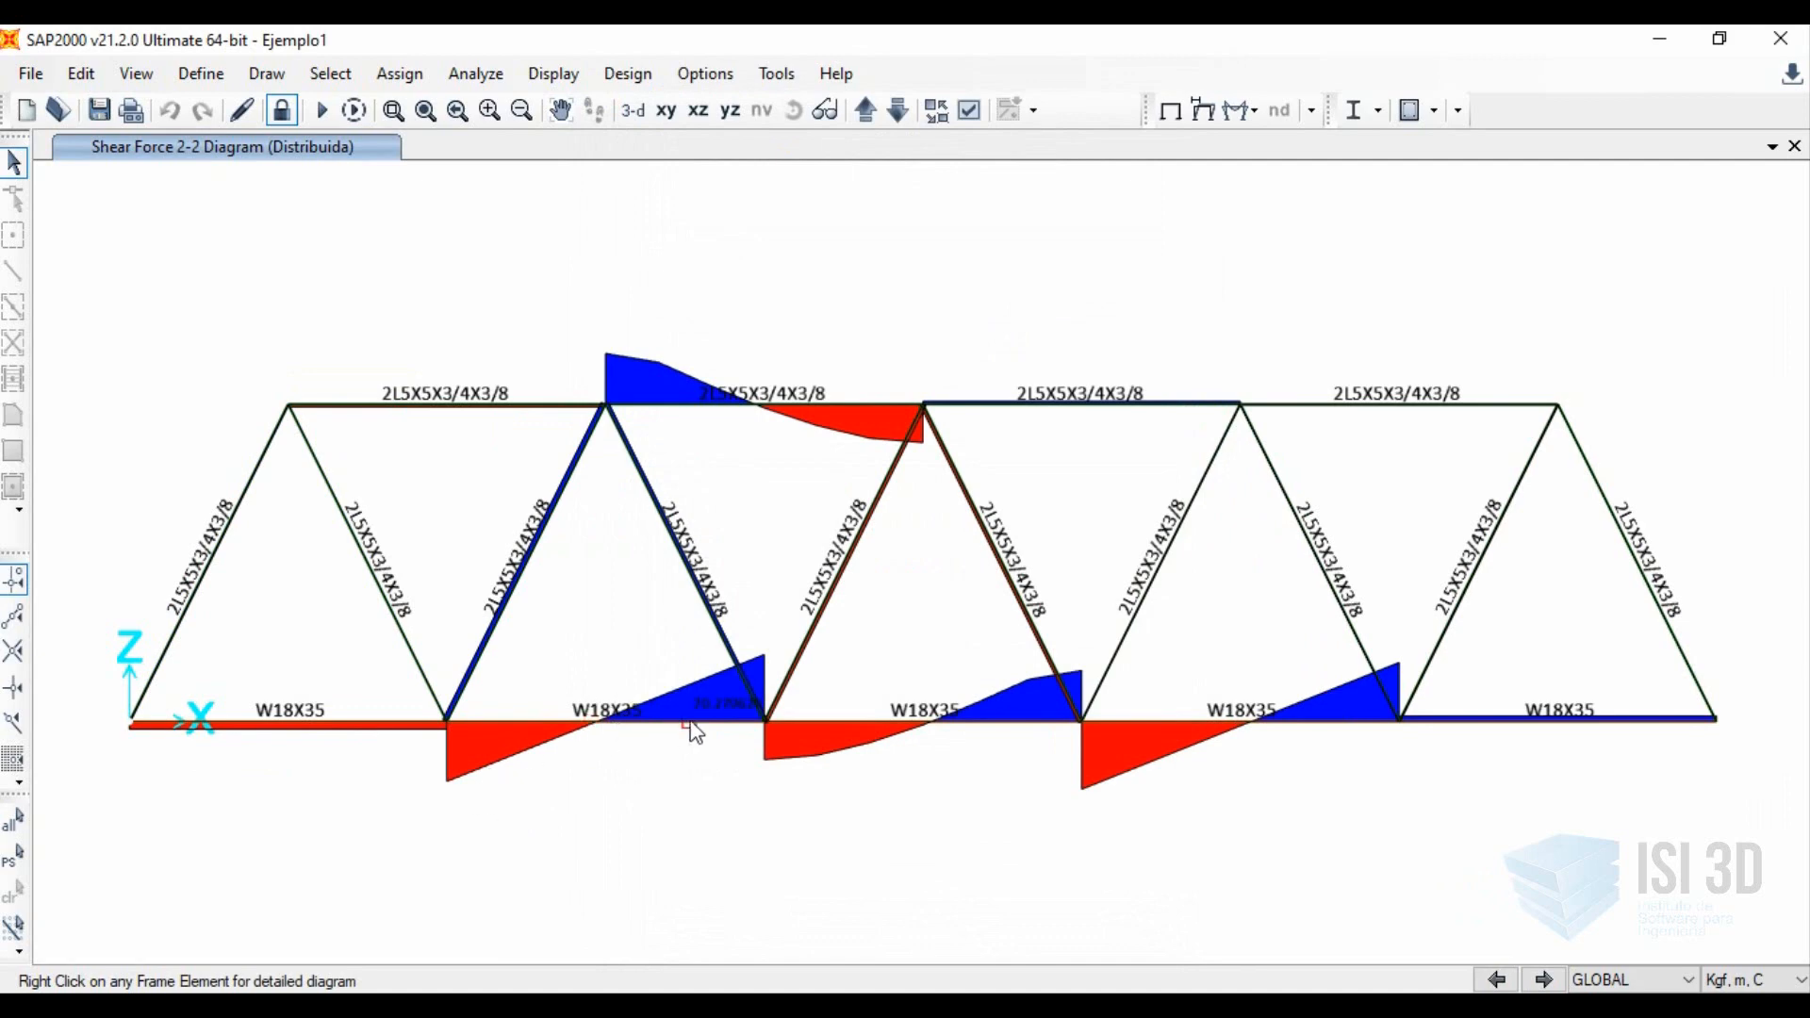
# Display the Moment 3-3 diagram of the frames for the Distribuida load case.
pyautogui.click(1242, 110)
pyautogui.click(1298, 202)
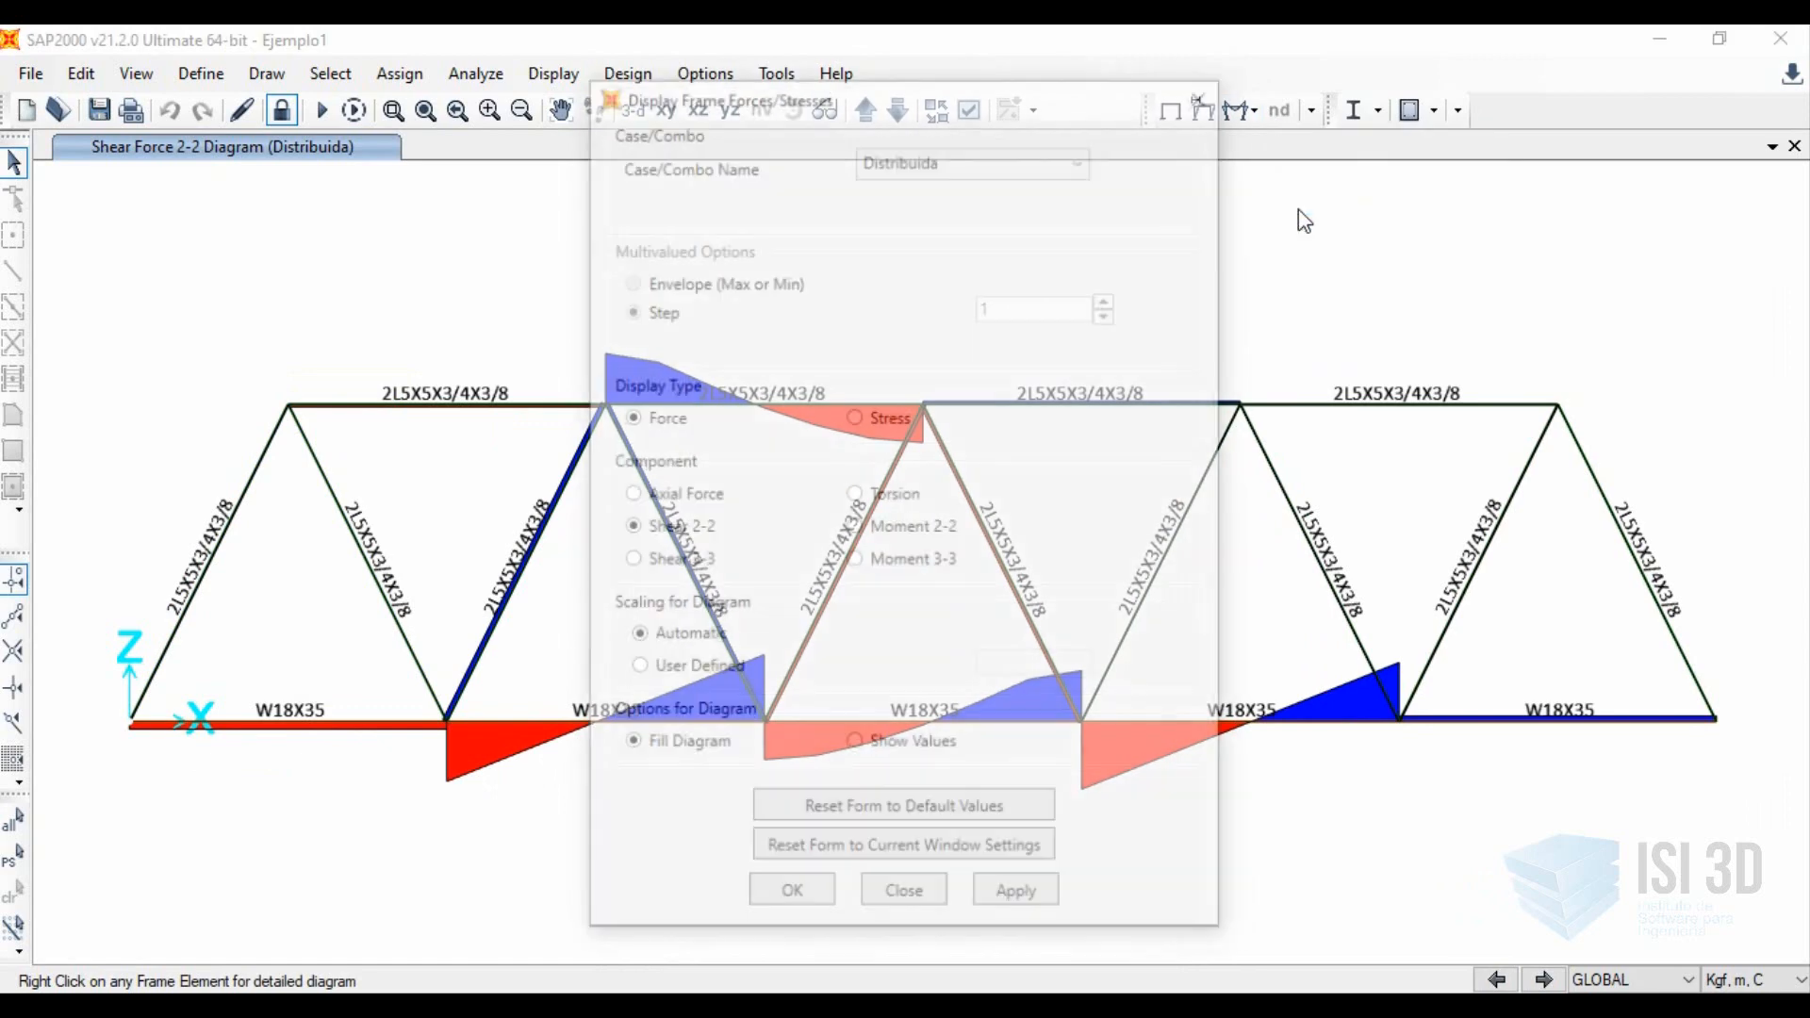
pyautogui.click(867, 559)
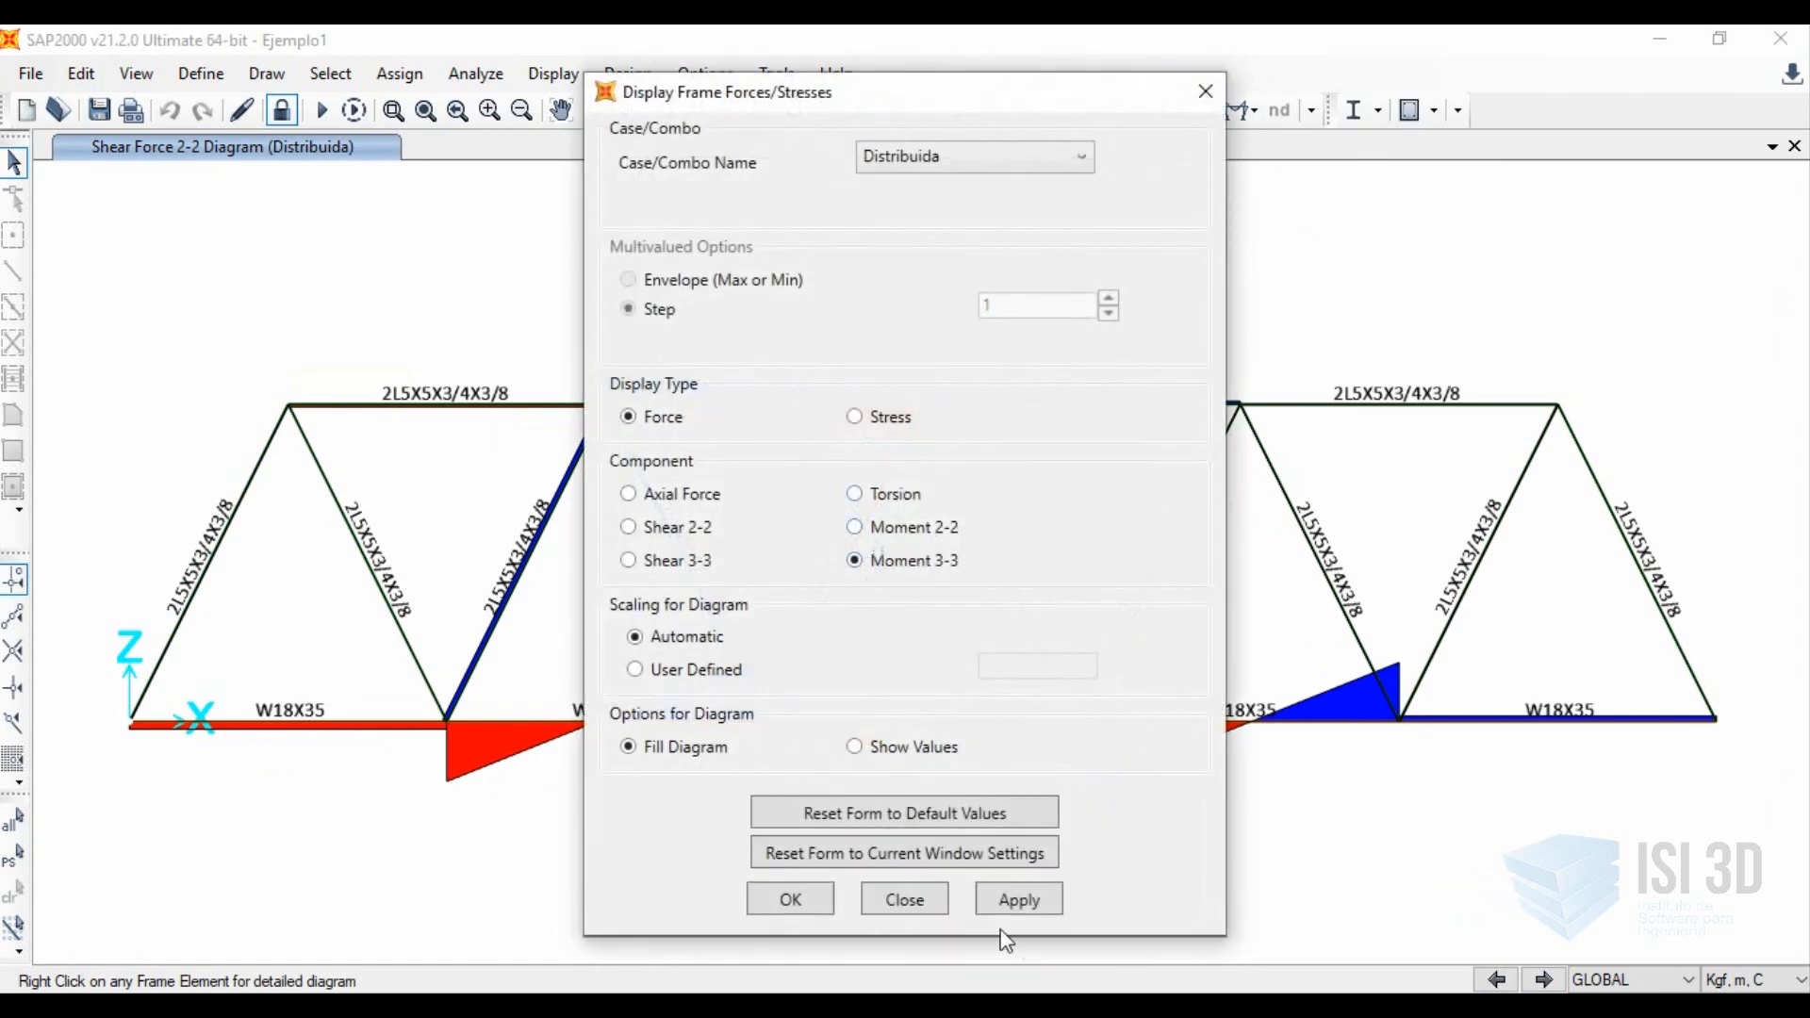
pyautogui.click(826, 904)
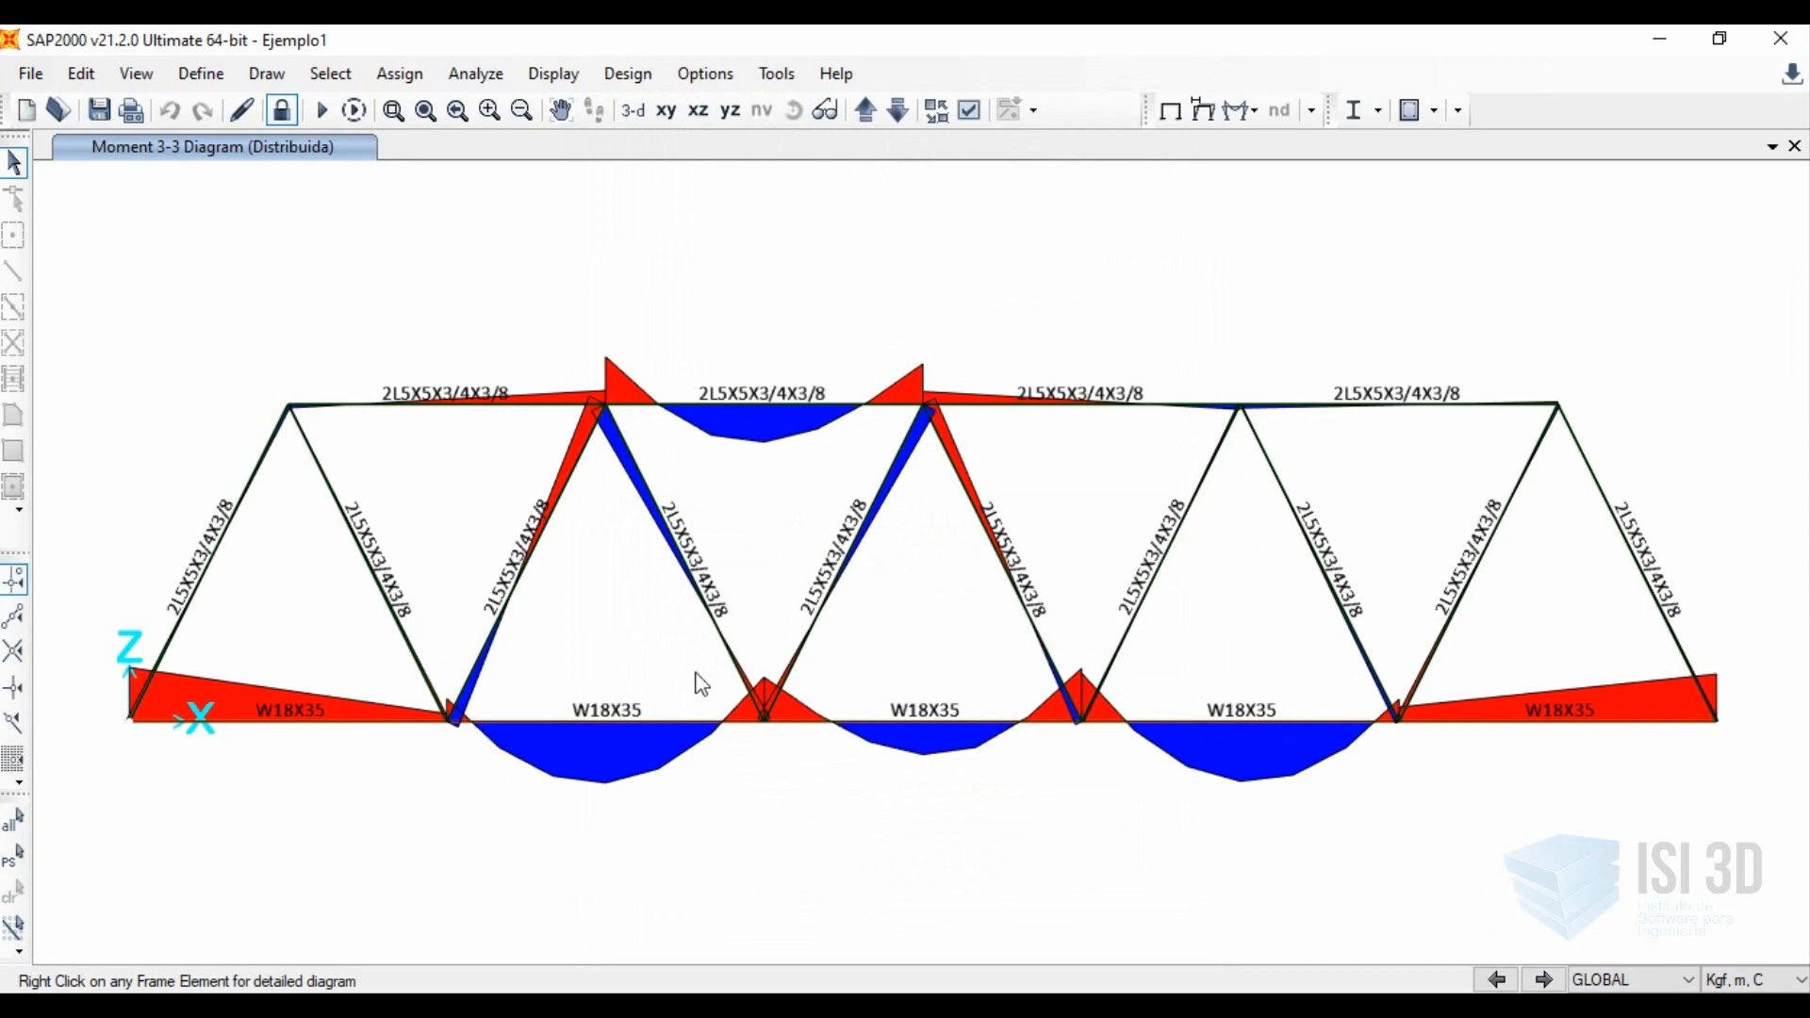
# Inspect the detailed force diagrams of the second W18X35 bottom chord member for the Distribuida case at location 1.5 m.
pyautogui.rightClick(641, 719)
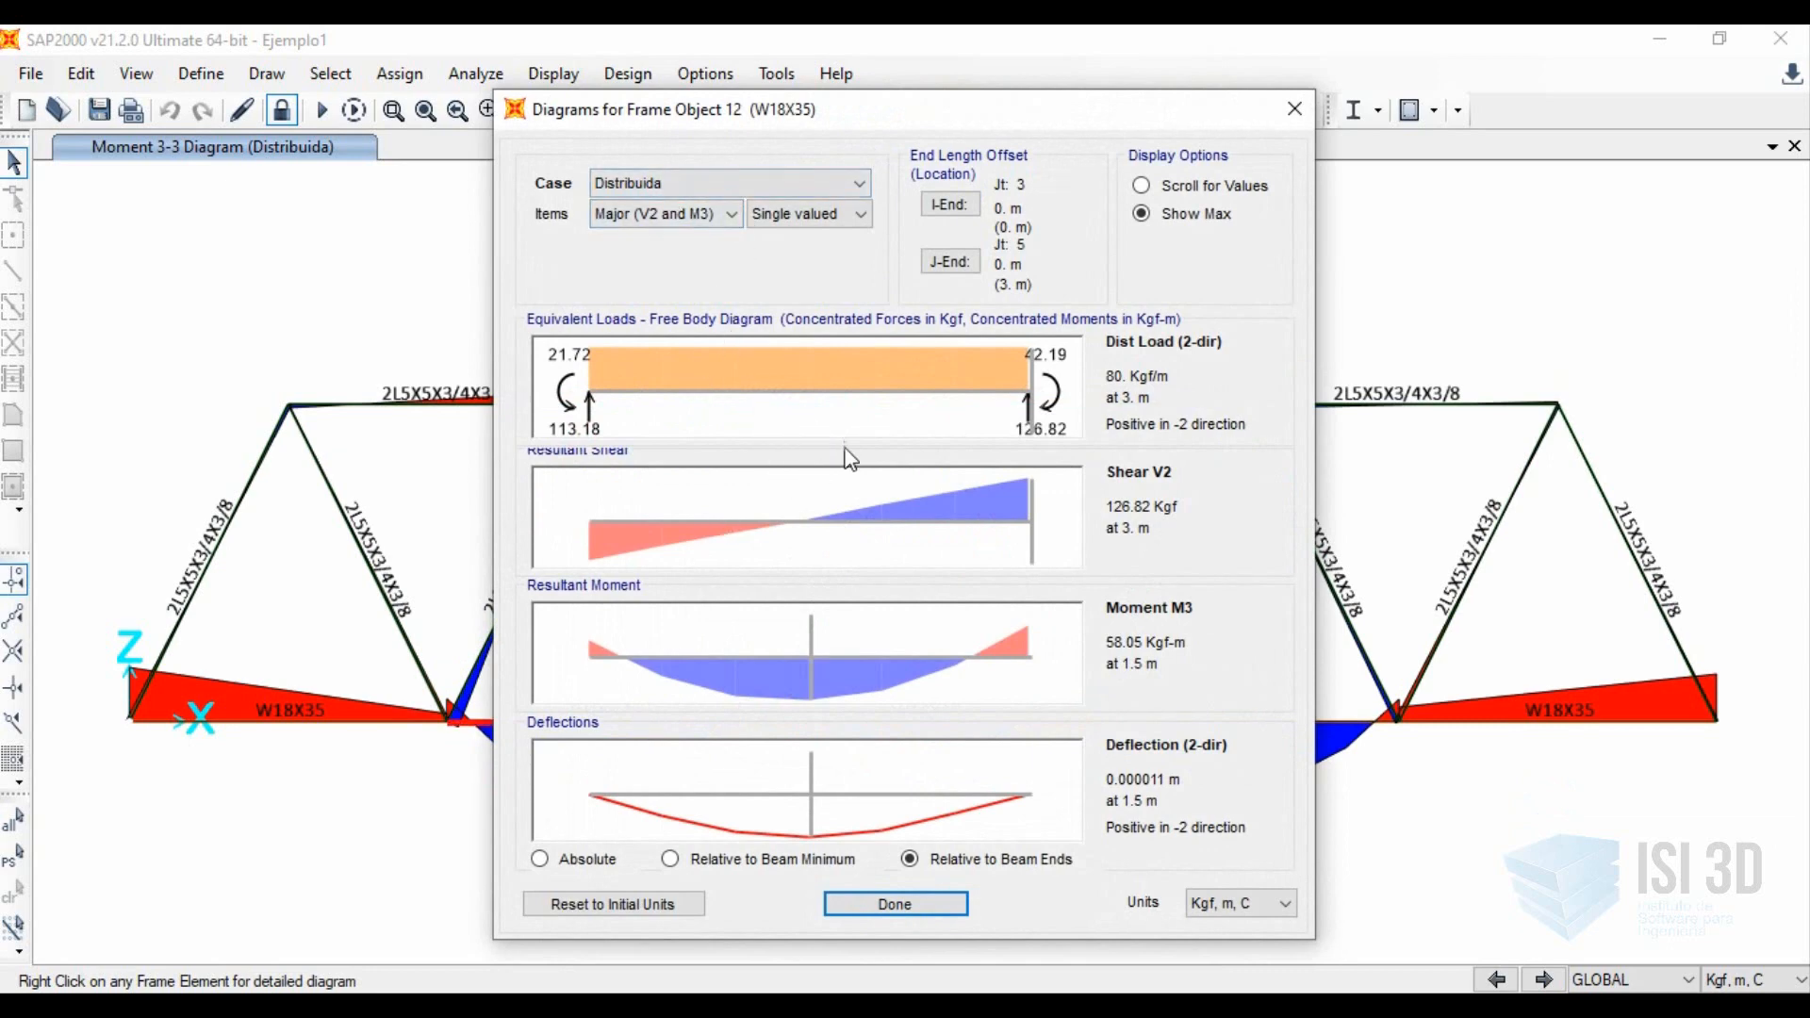
pyautogui.click(825, 415)
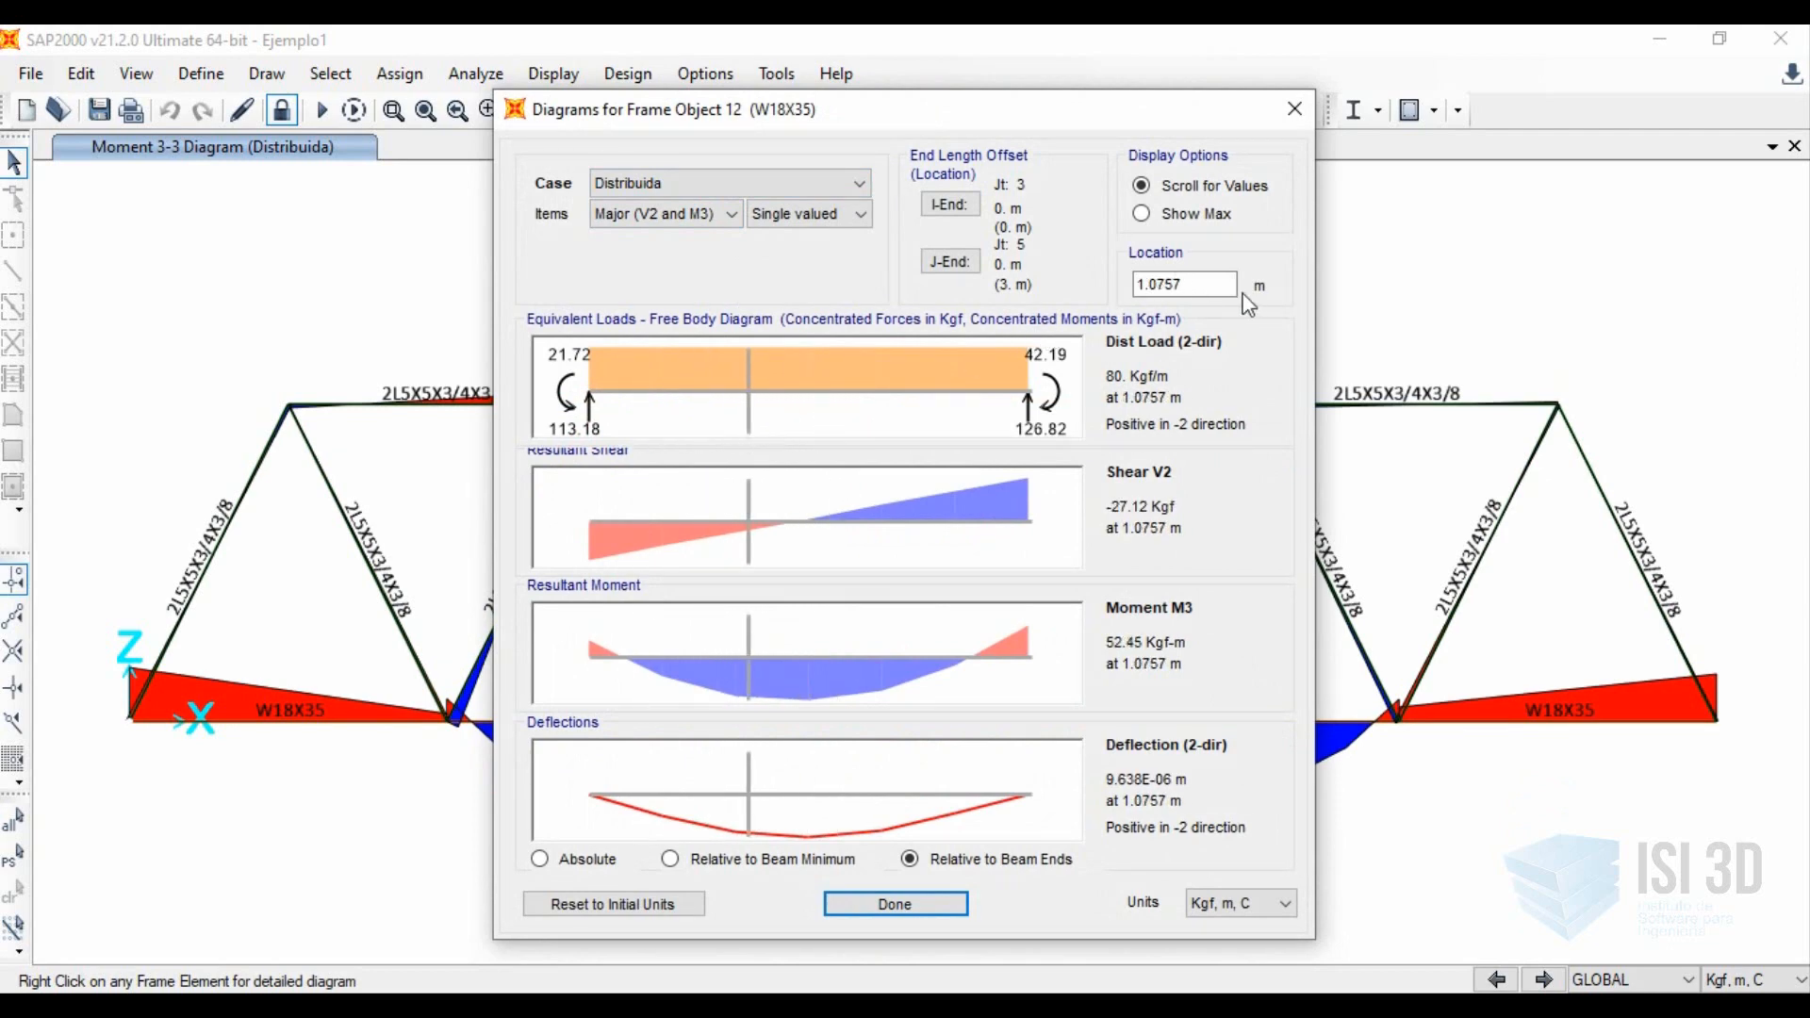
pyautogui.doubleClick(1146, 284)
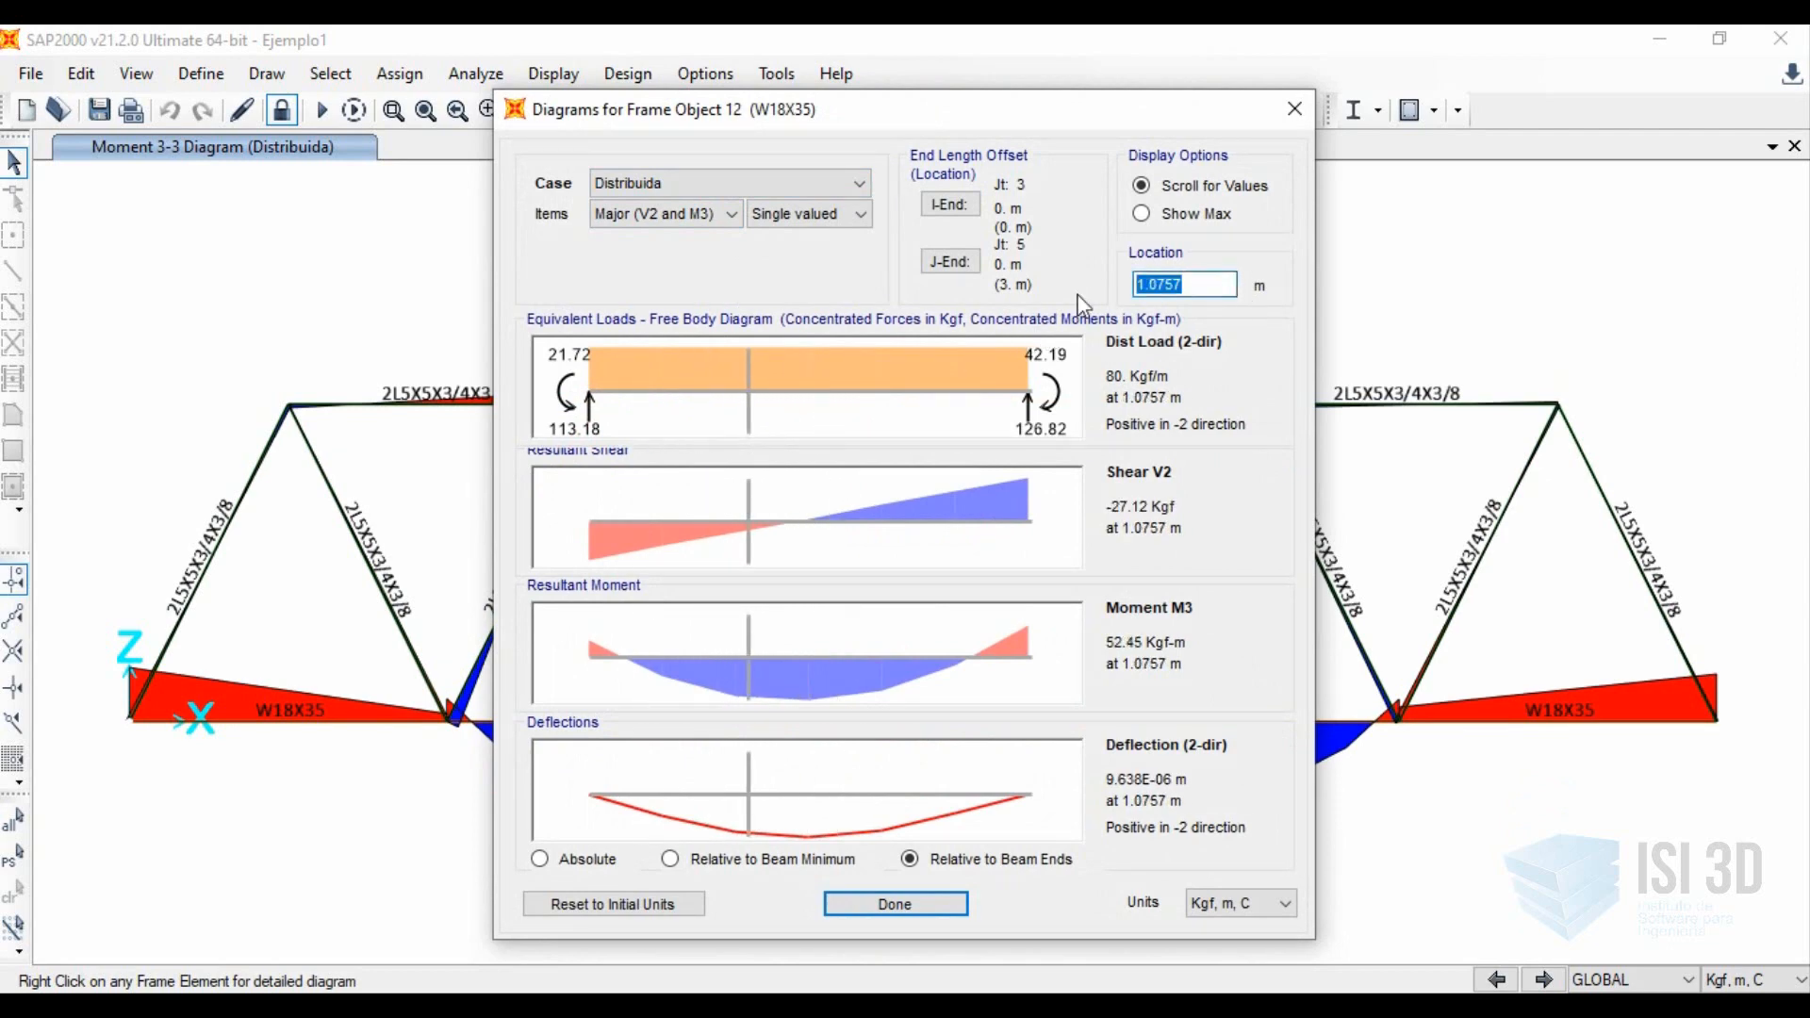
pyautogui.write('1.5')
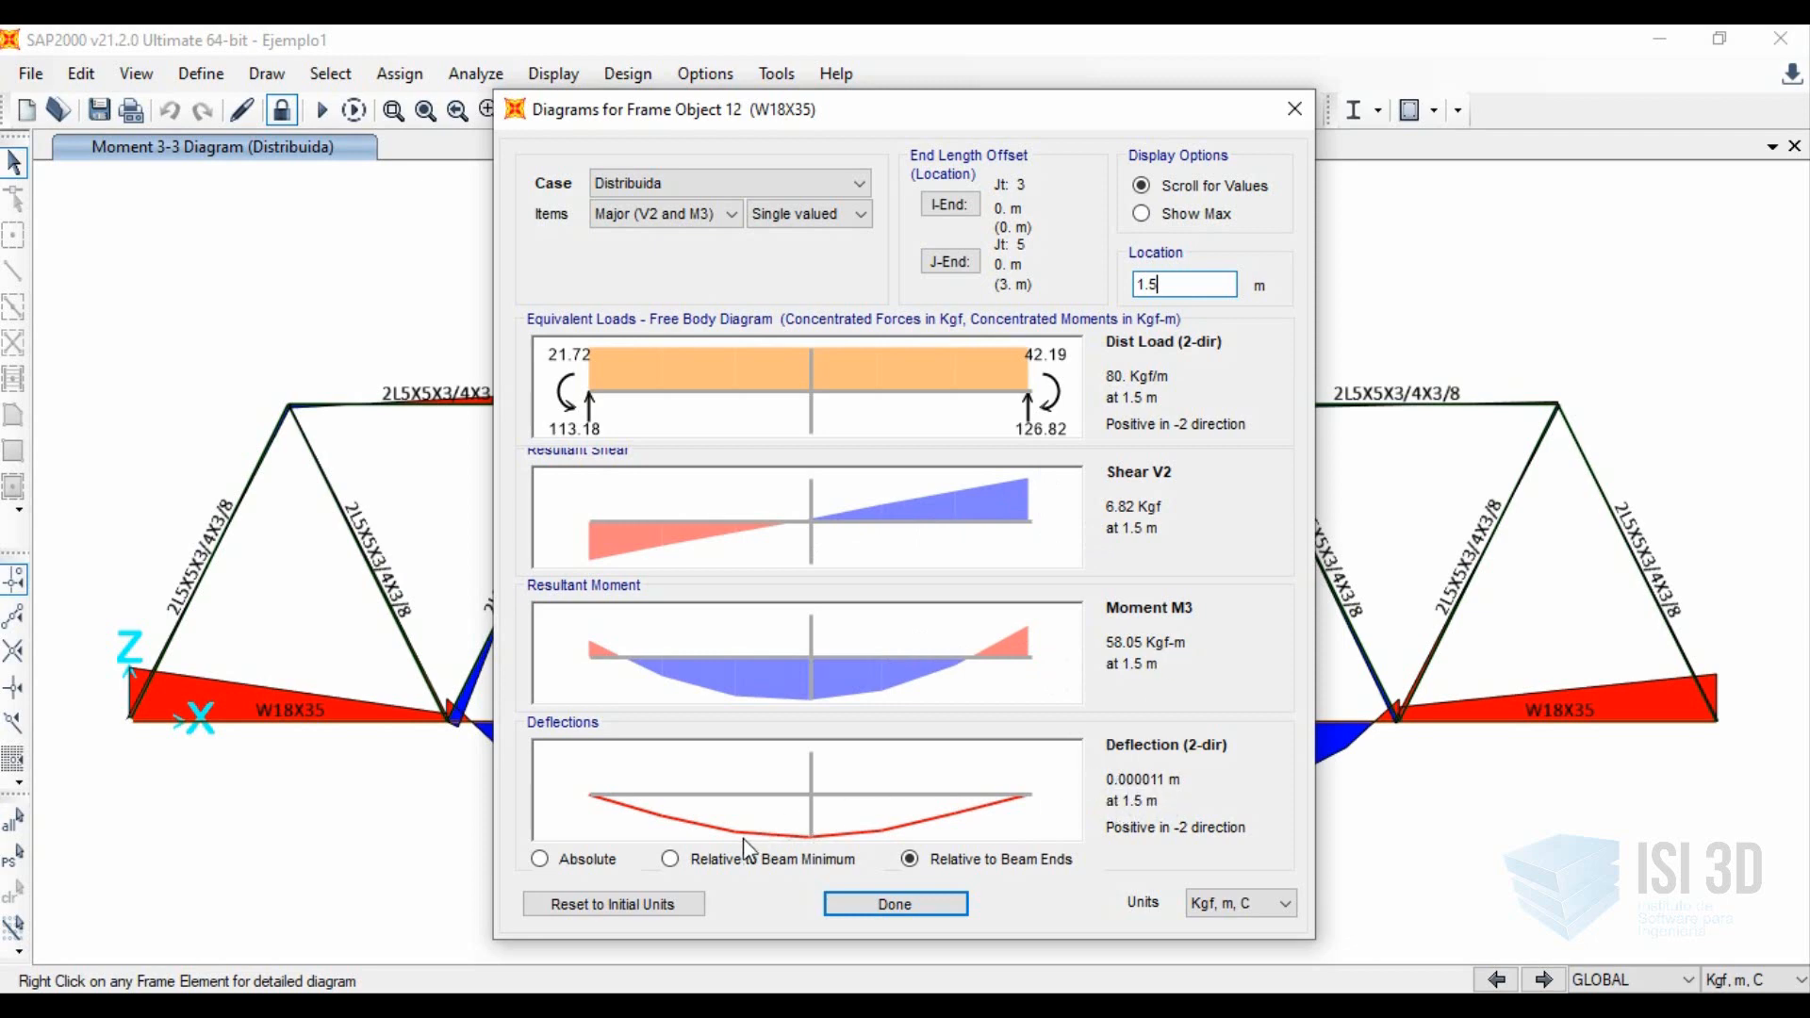
# Compare the member's deflection curve in absolute terms, relative to the beam minimum and relative to the beam ends.
pyautogui.click(563, 858)
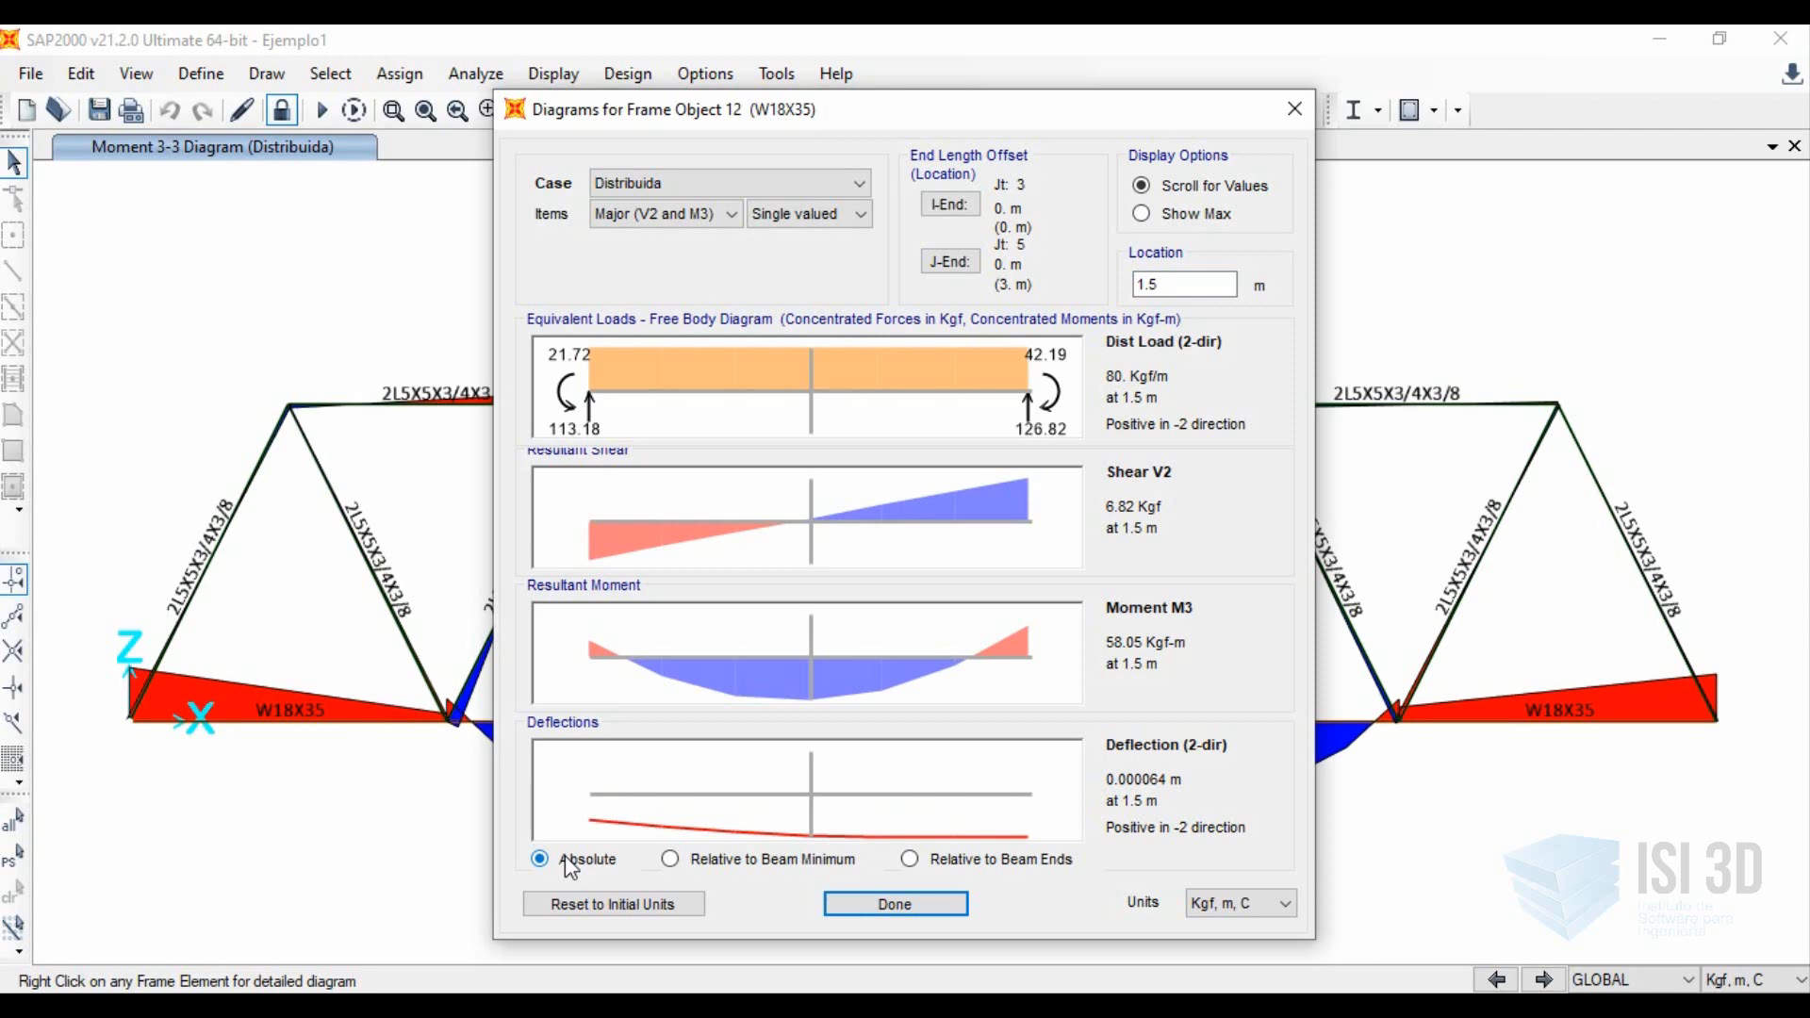
pyautogui.click(683, 861)
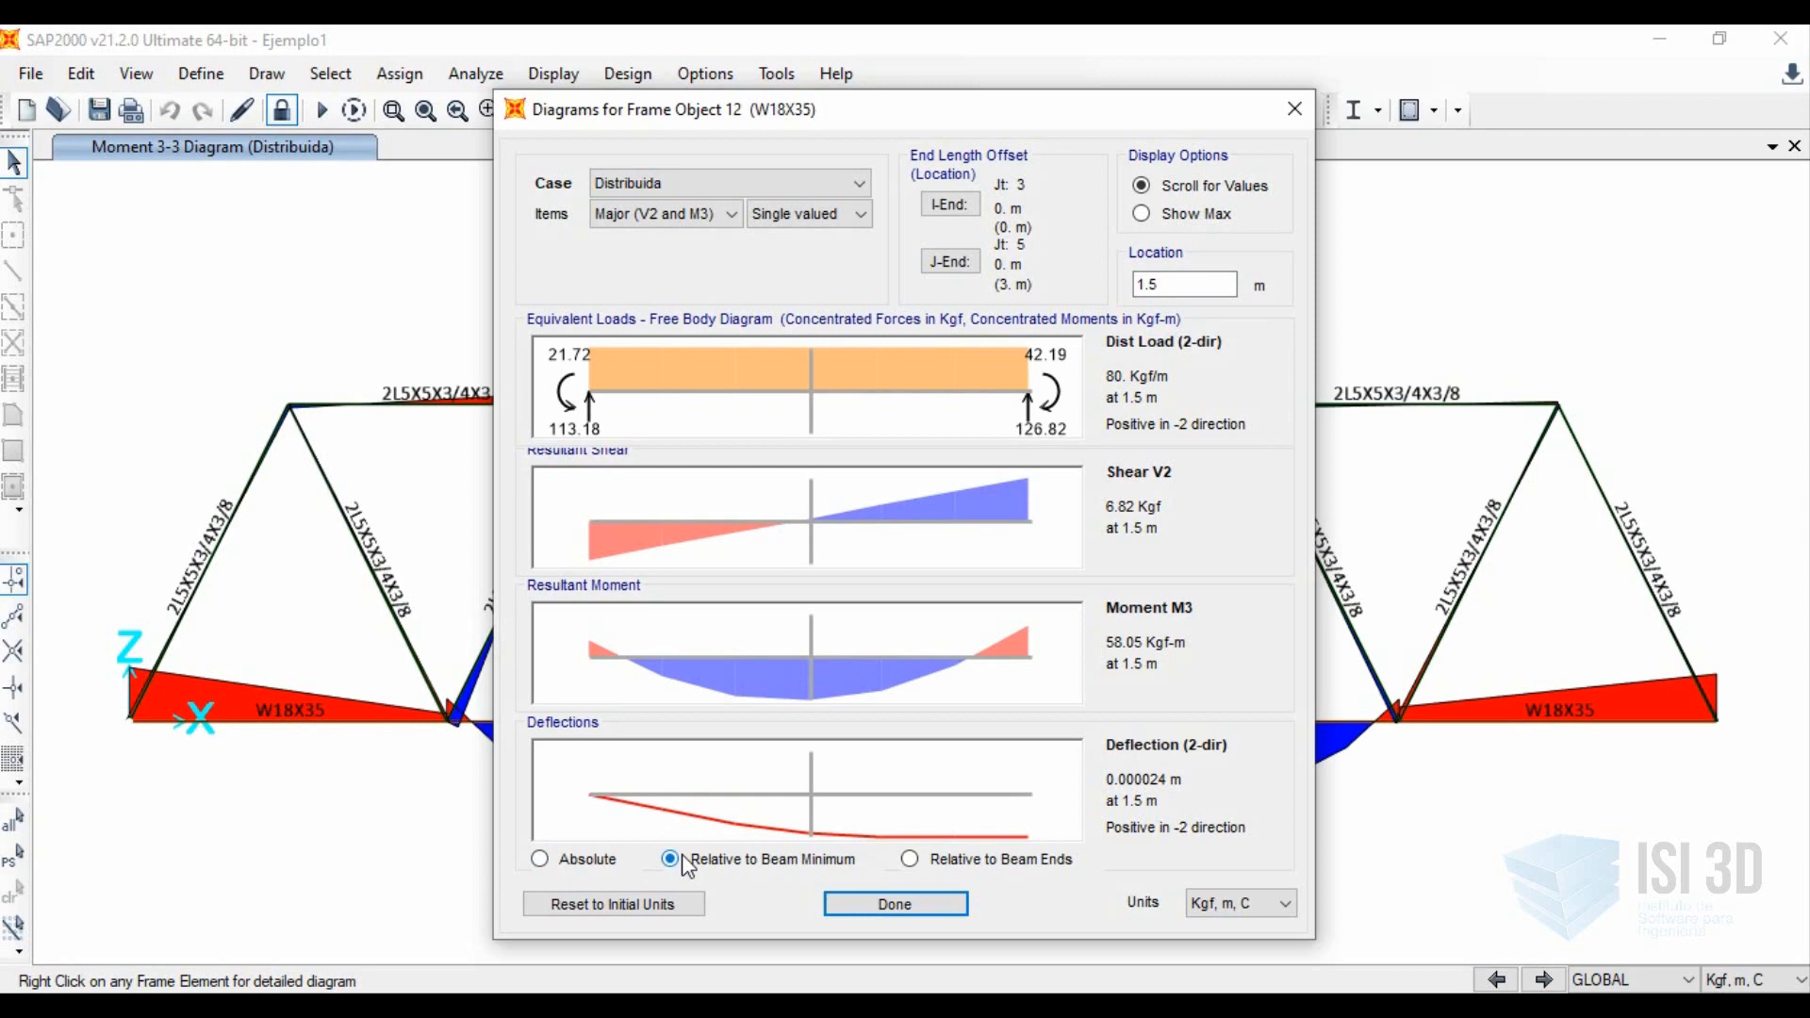
pyautogui.click(956, 865)
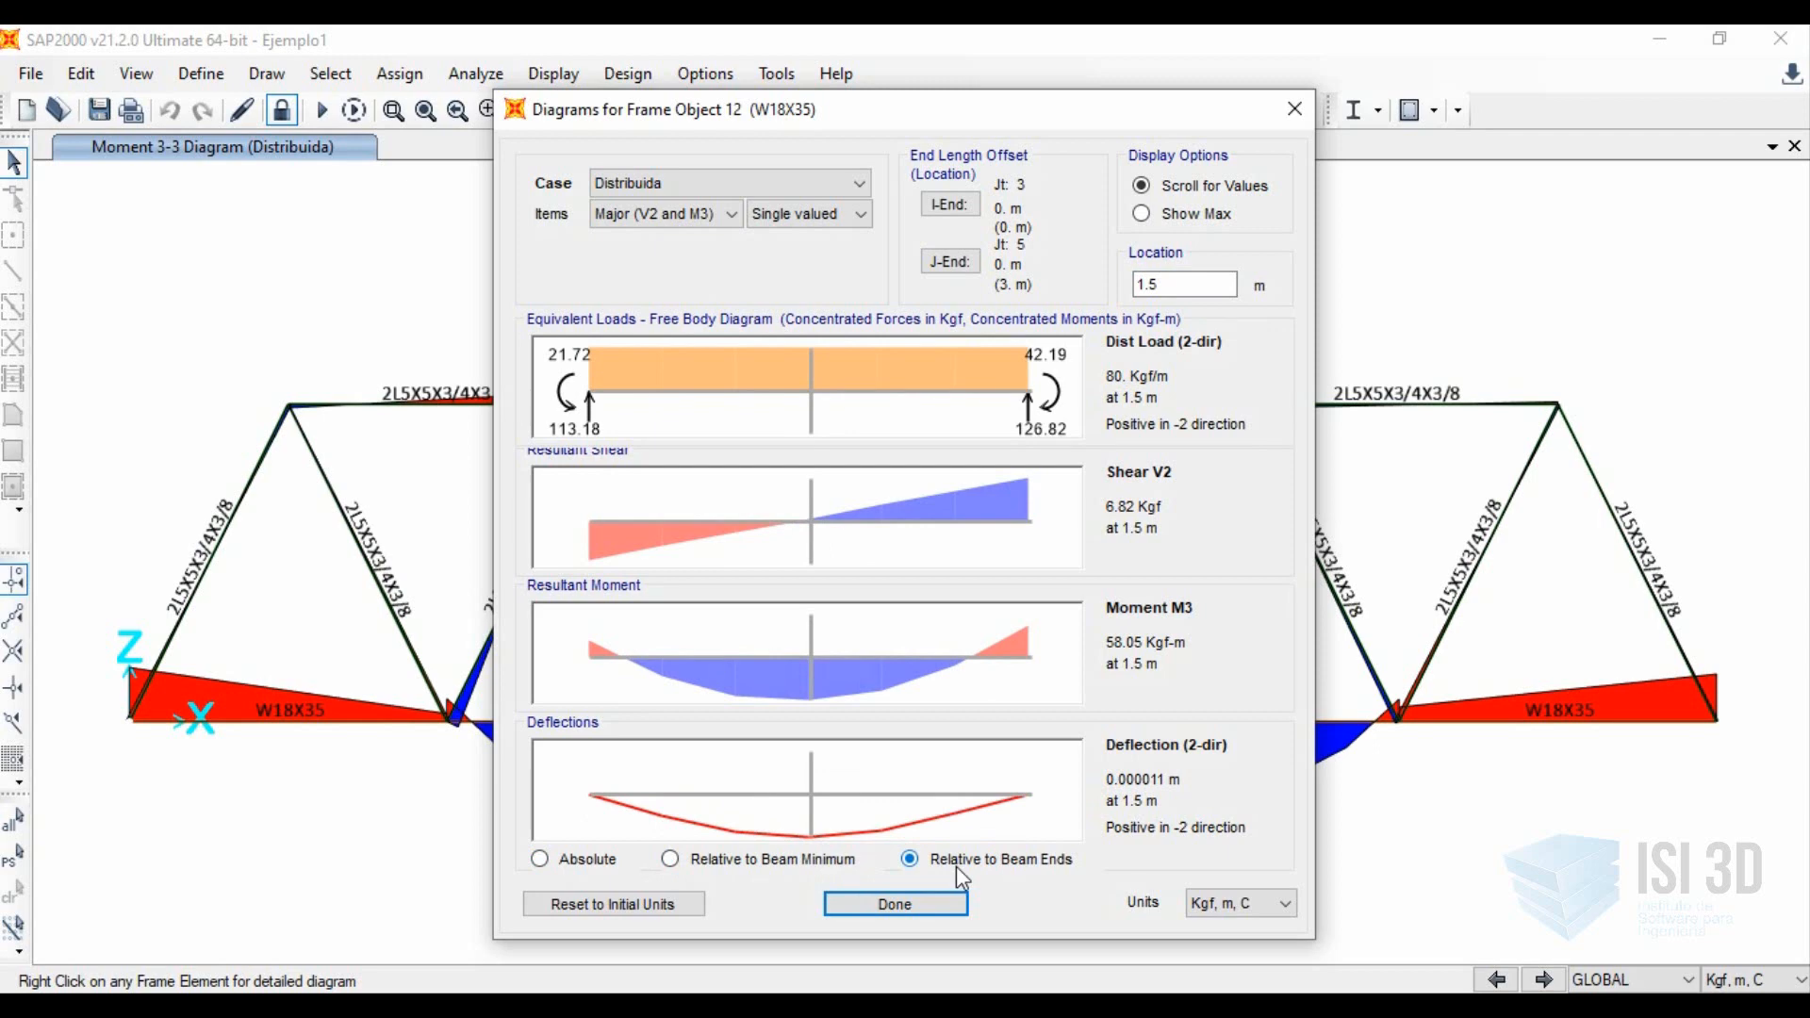
# Read the absolute deflection along the member to its end at 3 m, and close the detailed diagrams.
pyautogui.click(590, 860)
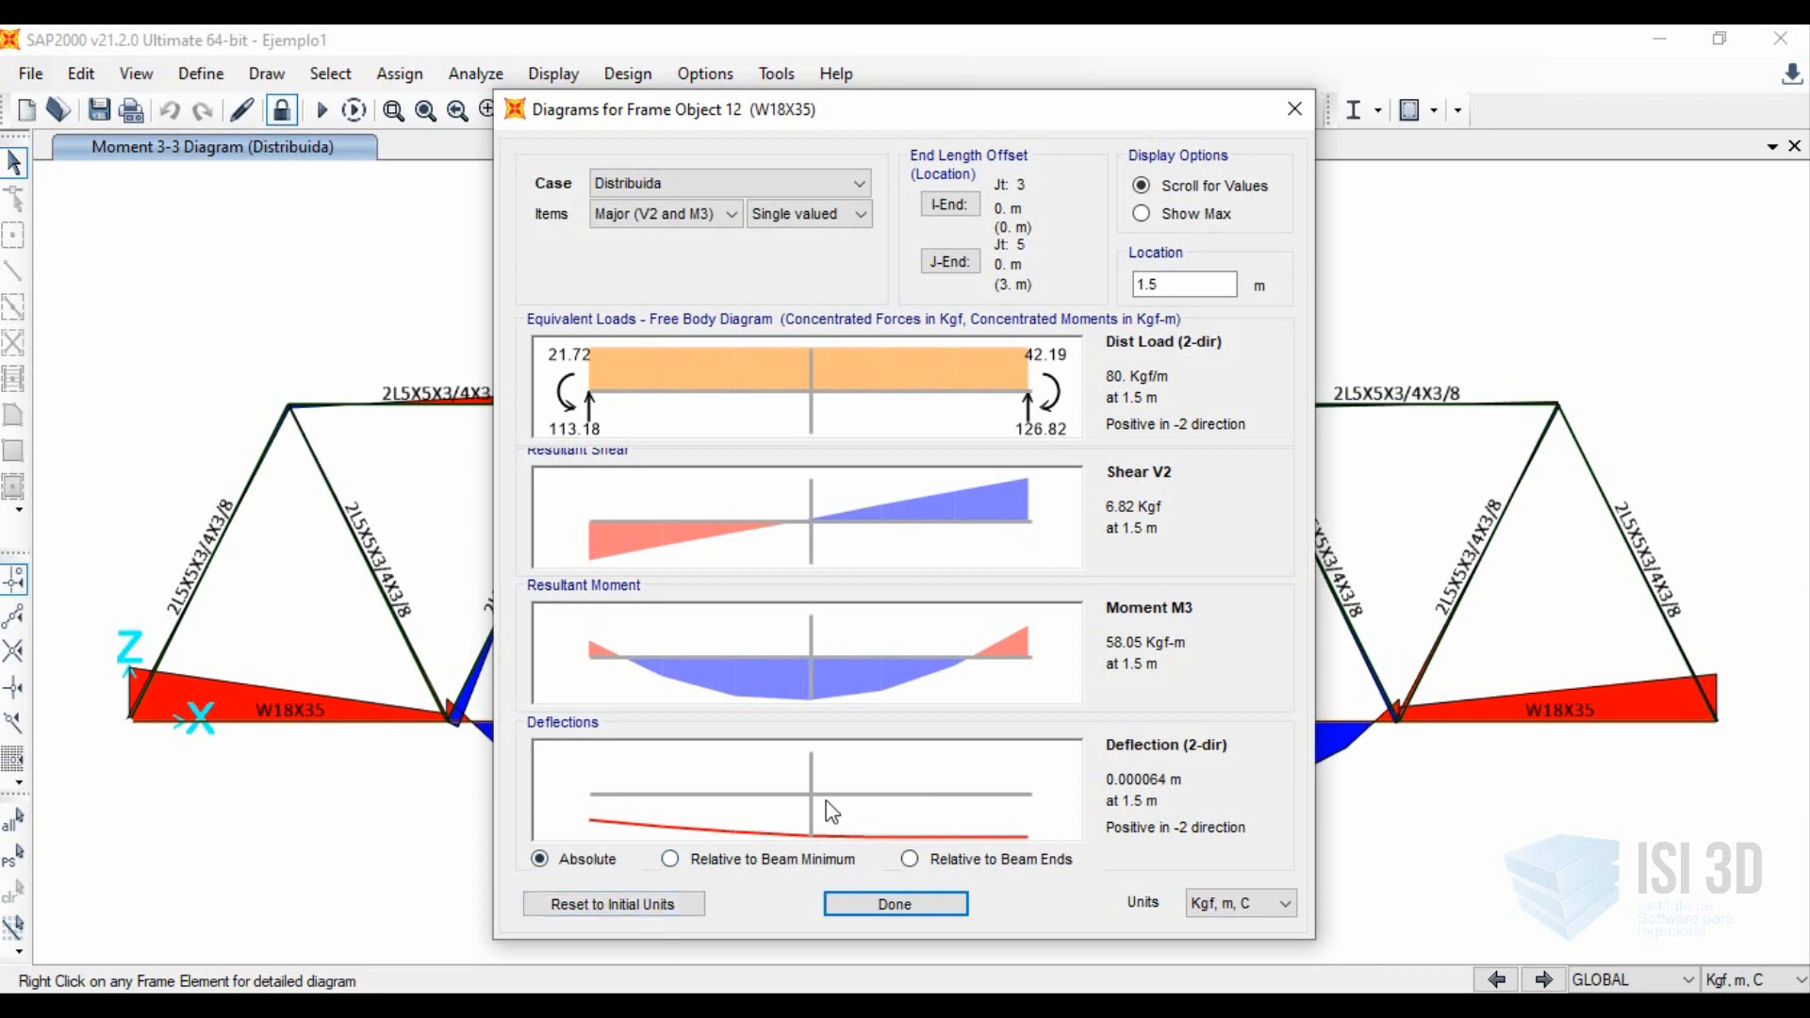
pyautogui.moveTo(939, 812)
pyautogui.moveTo(1052, 818)
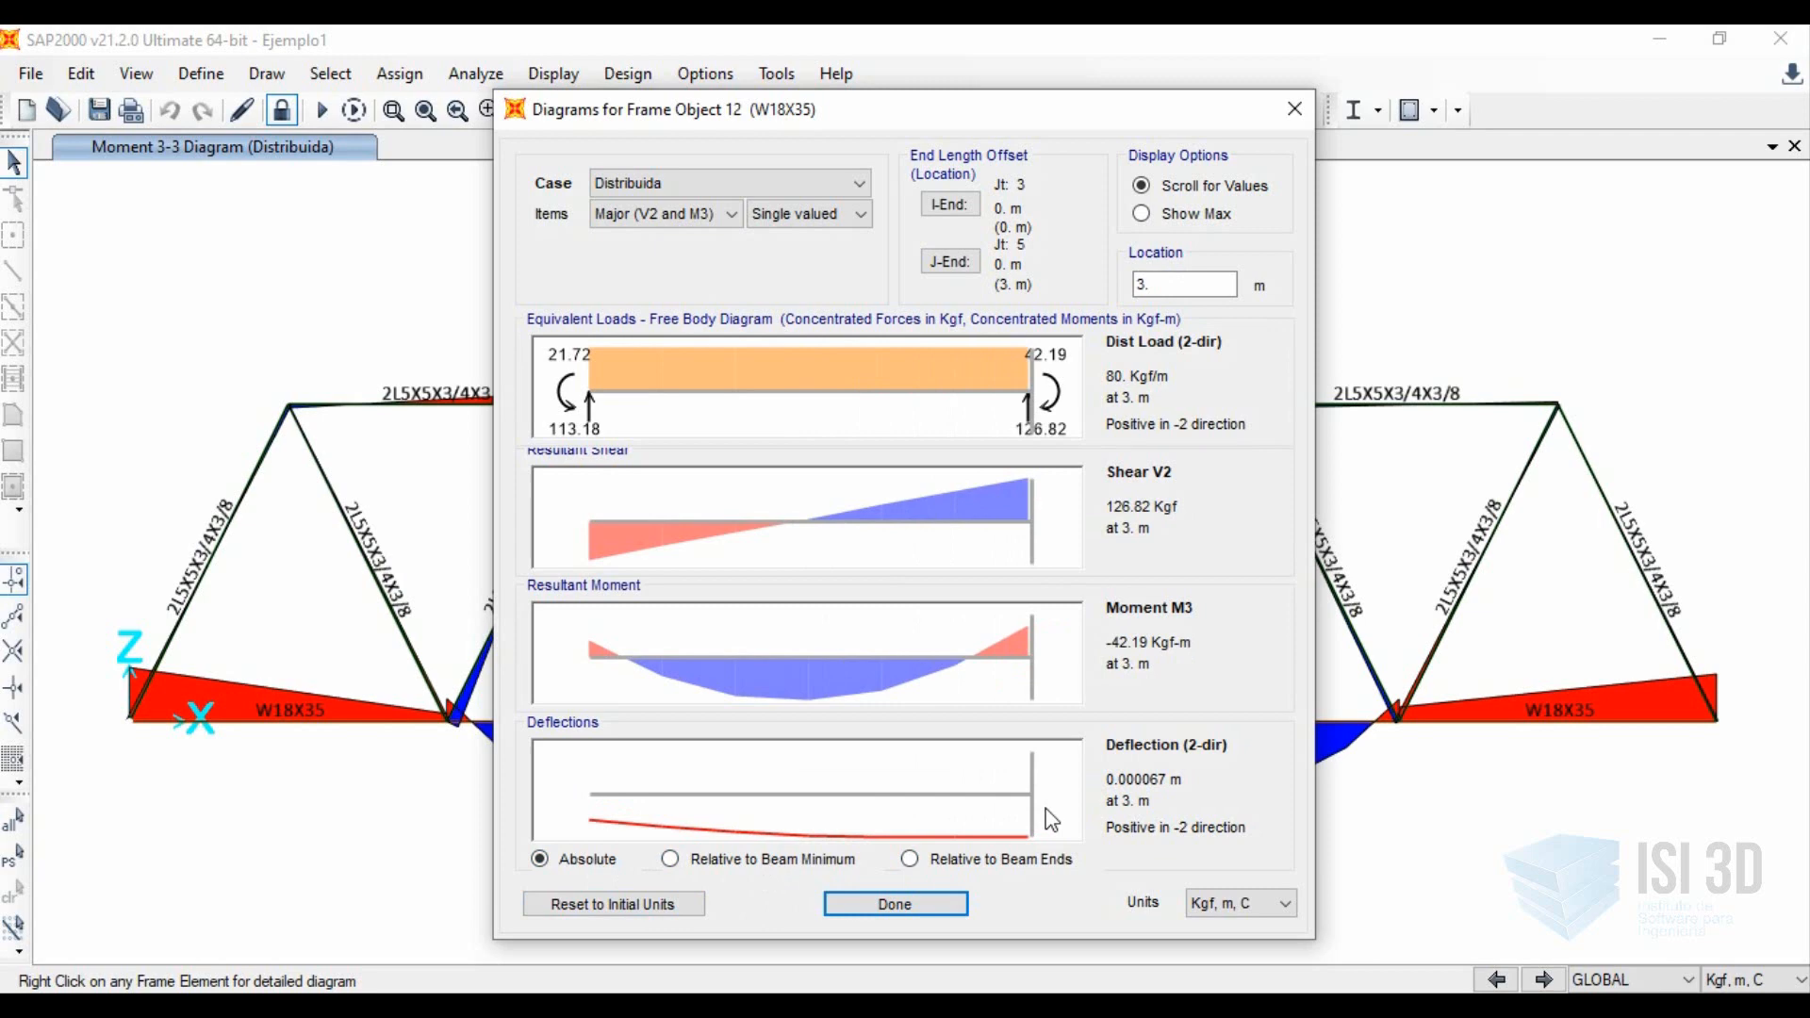
pyautogui.click(955, 905)
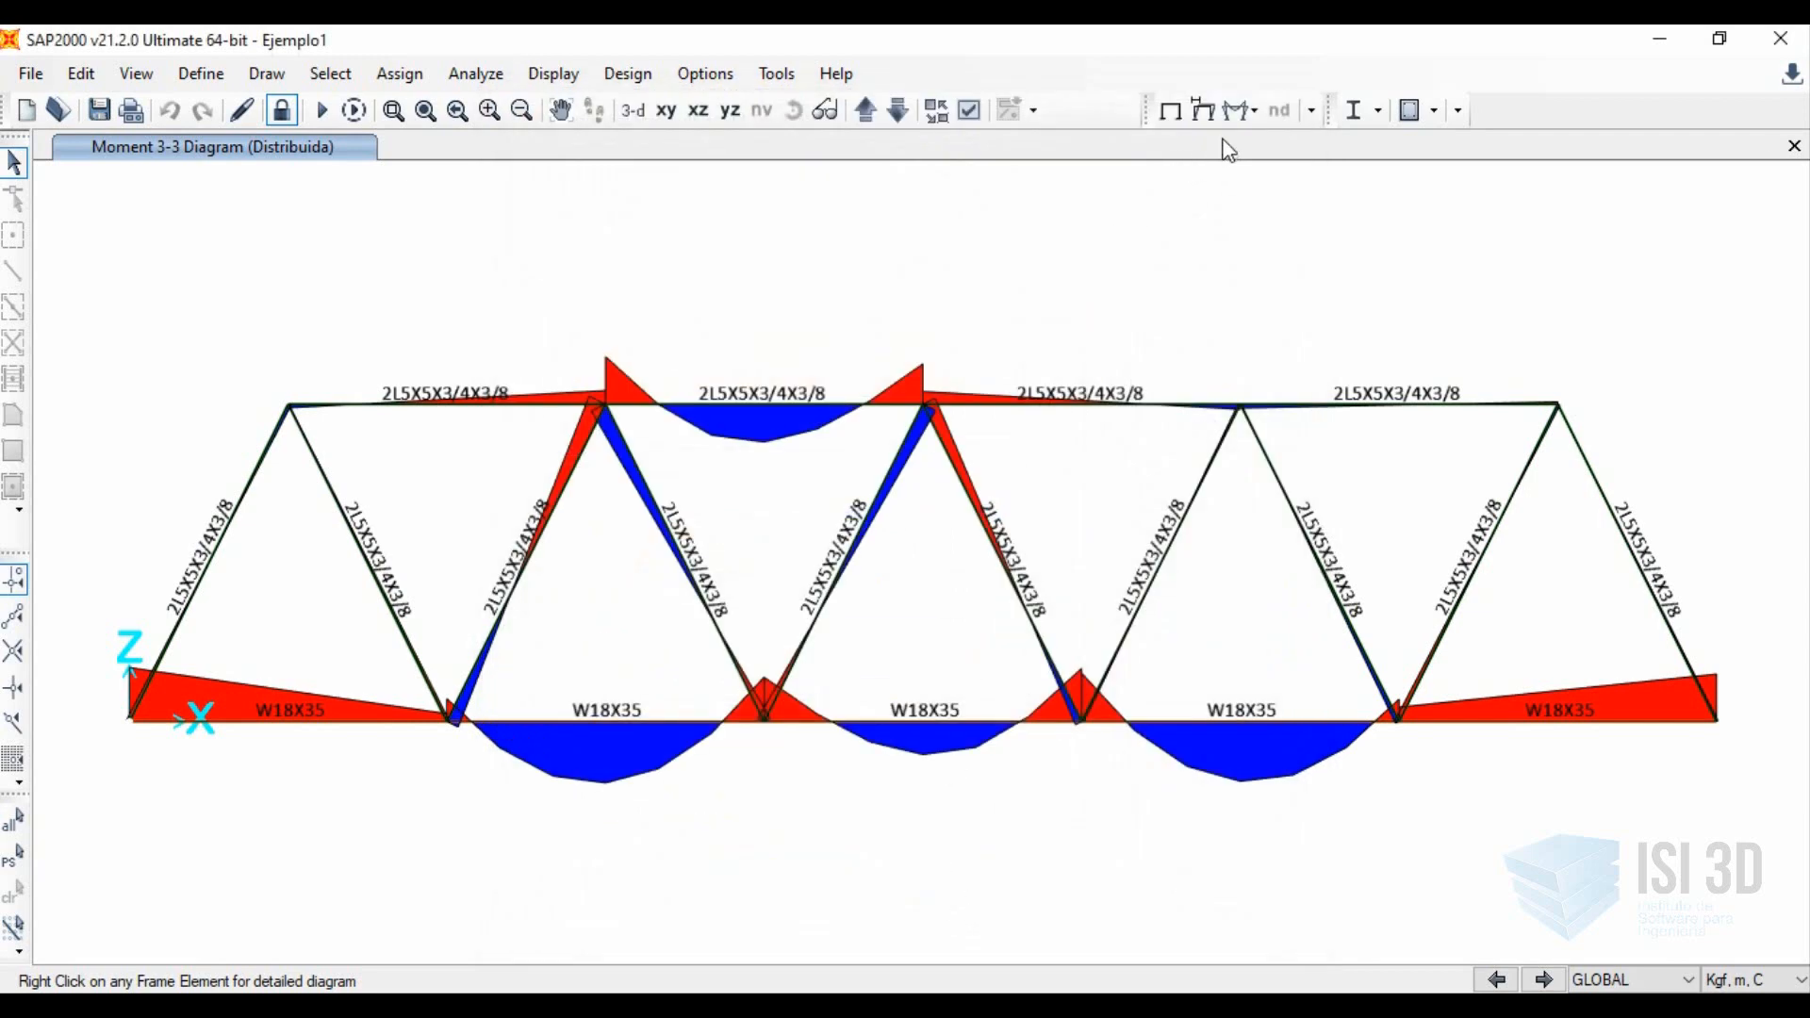
pyautogui.click(1240, 112)
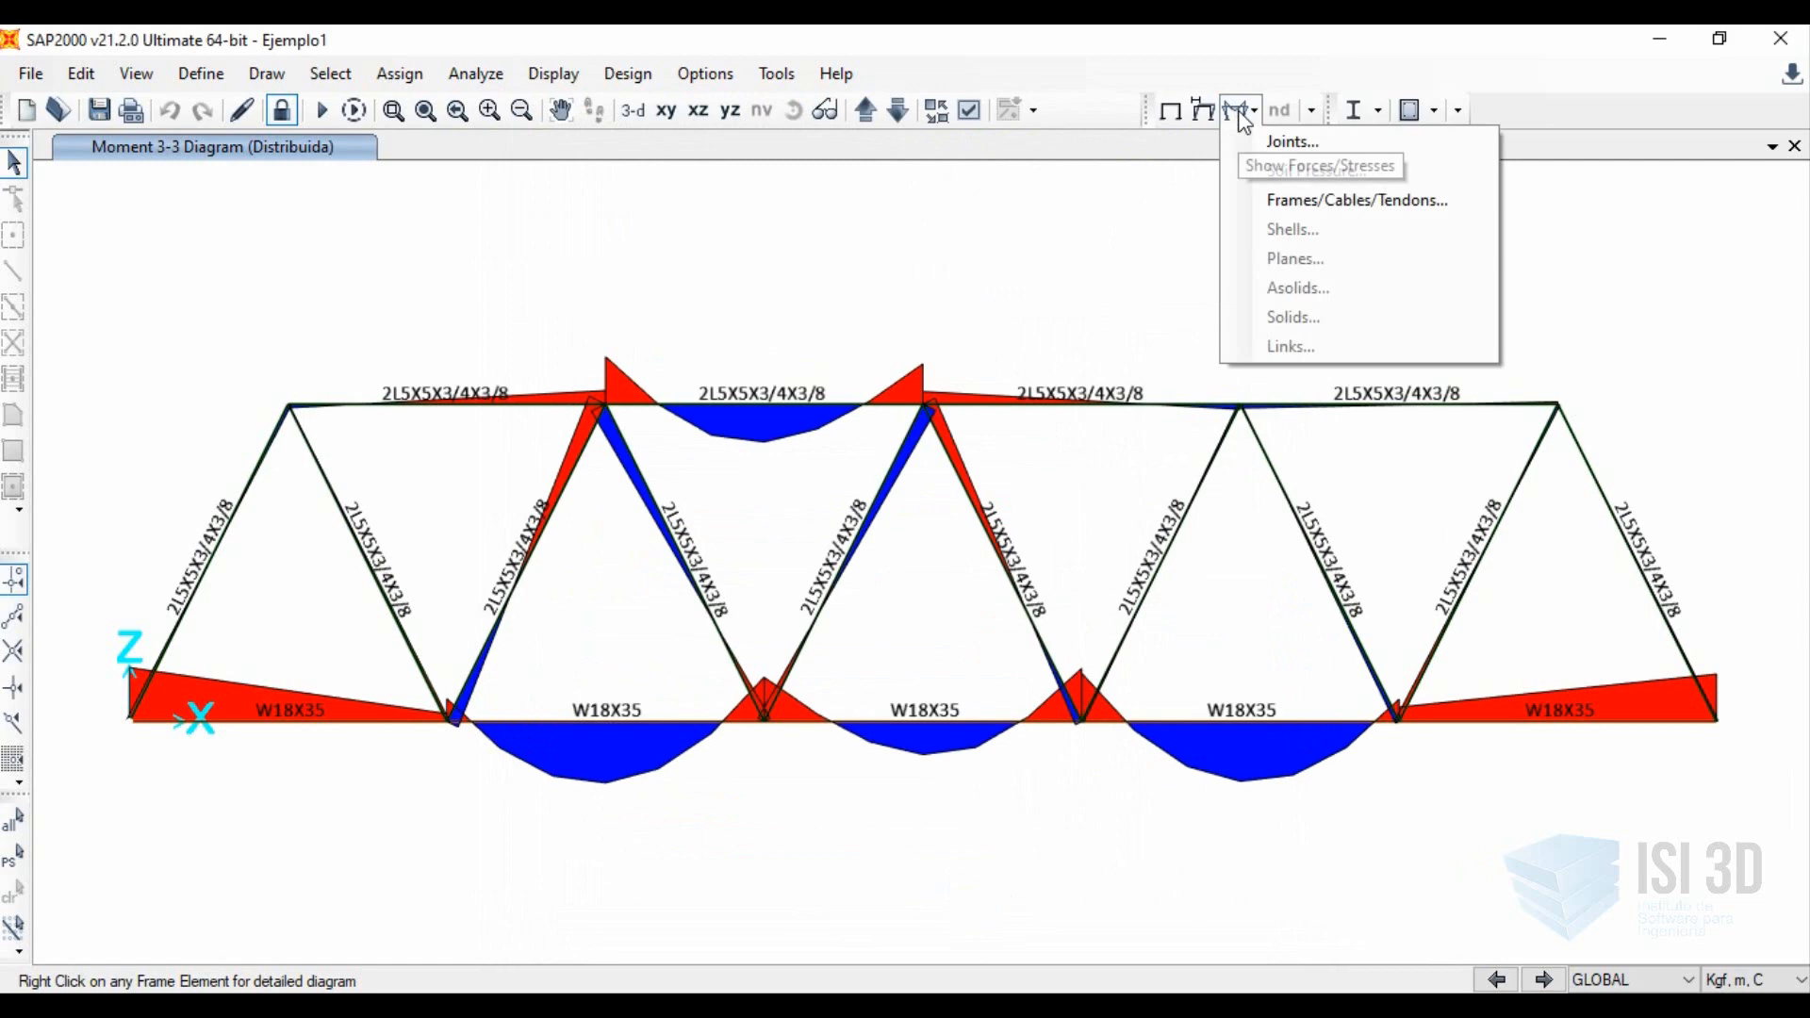
pyautogui.click(1254, 199)
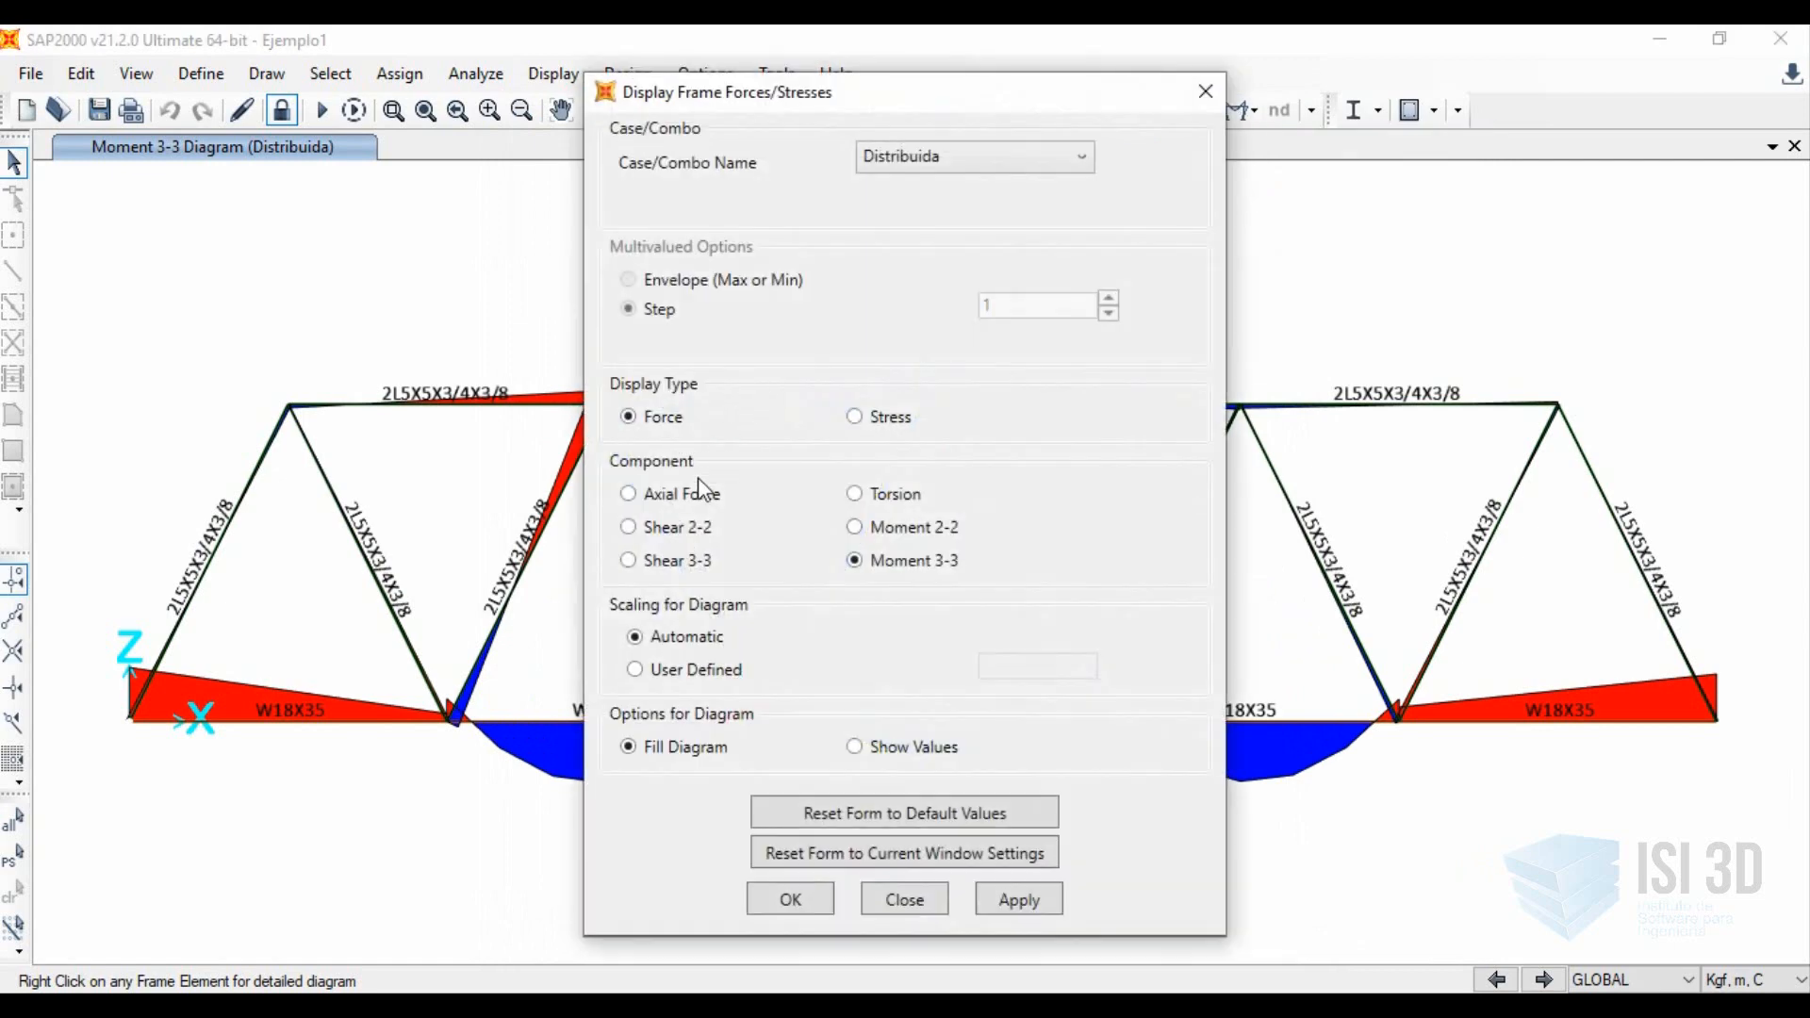
pyautogui.click(670, 528)
pyautogui.click(855, 560)
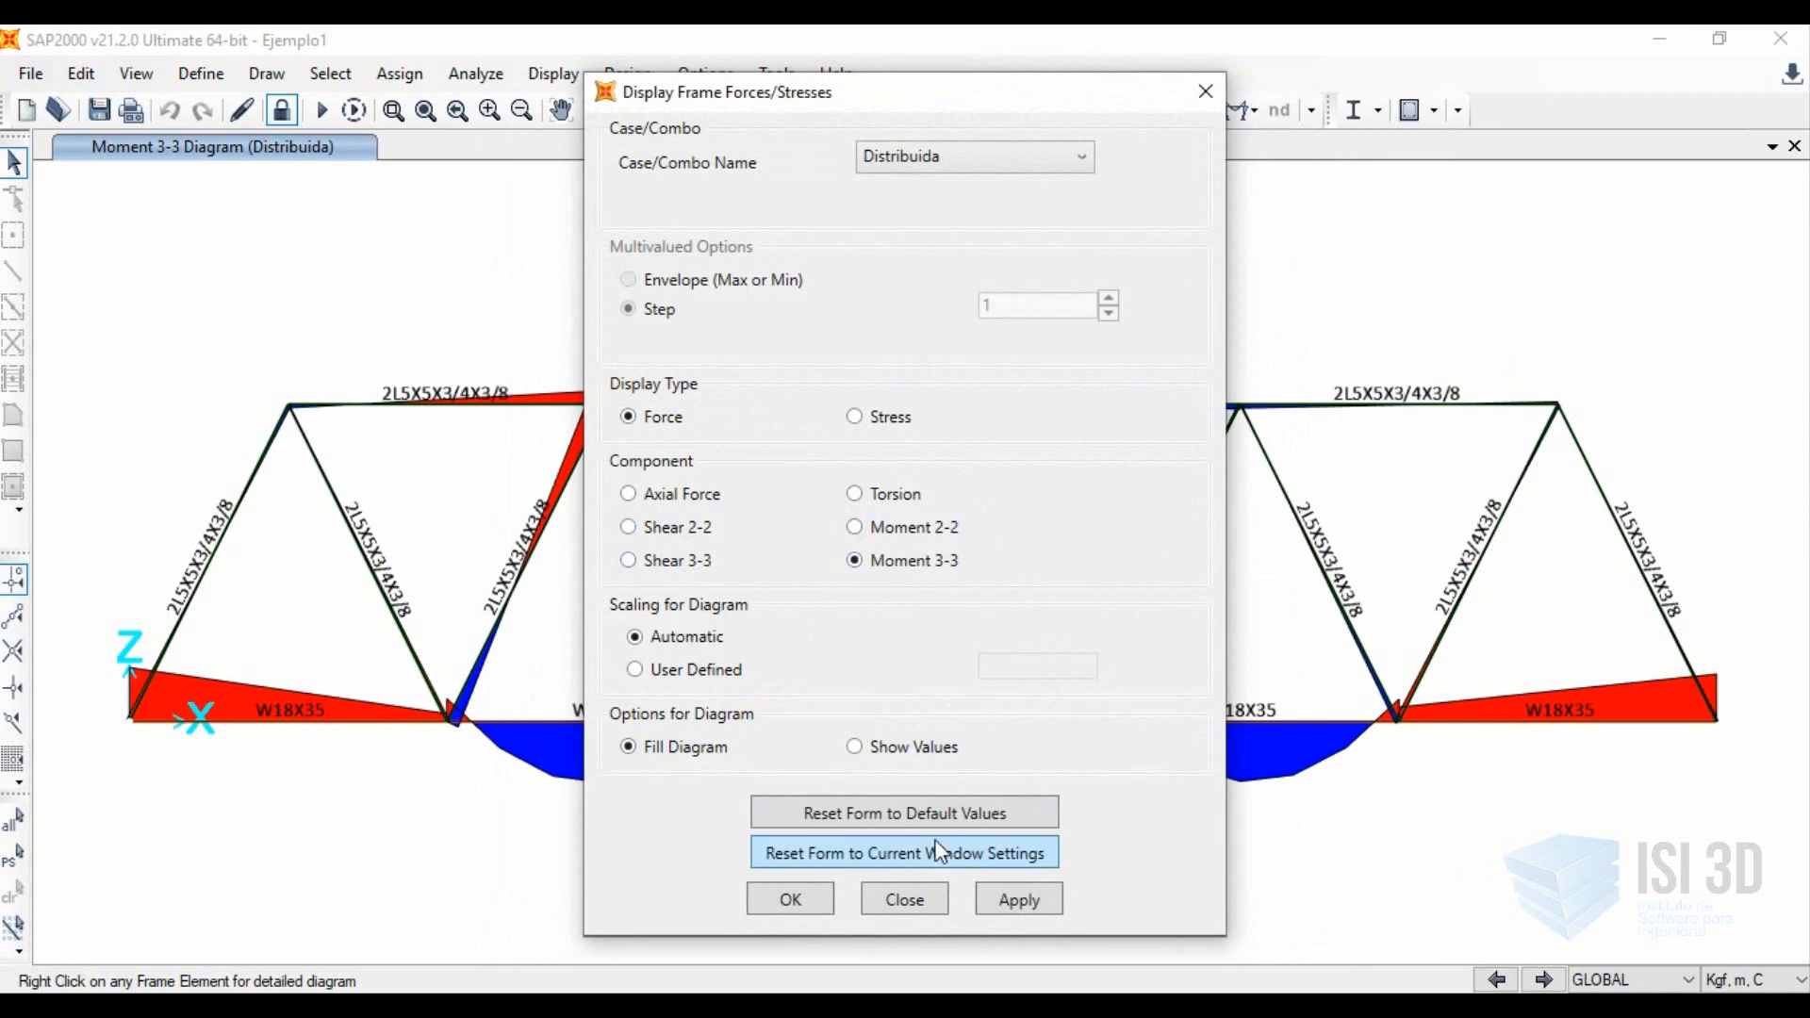
pyautogui.click(904, 899)
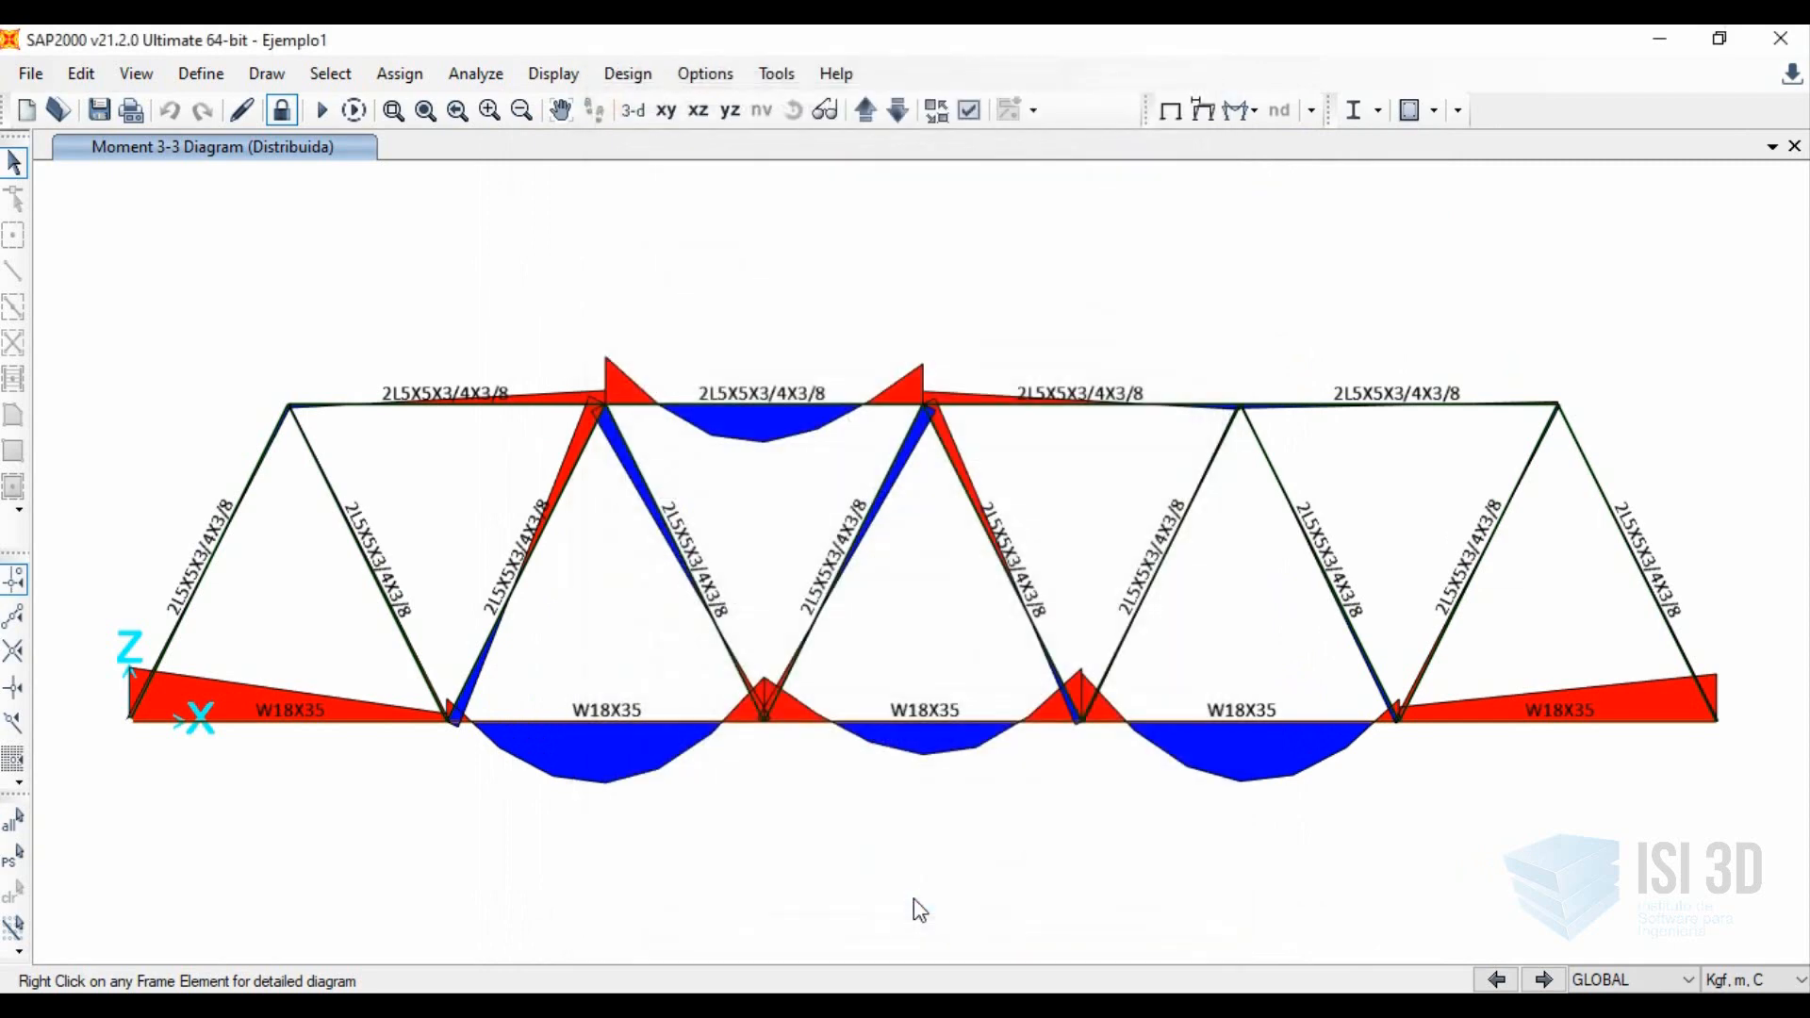
# Review the W18X35 frame section definition, including its dimensions and the local 2 and 3 axes, leaving it unmodified.
pyautogui.click(215, 76)
pyautogui.moveTo(429, 153)
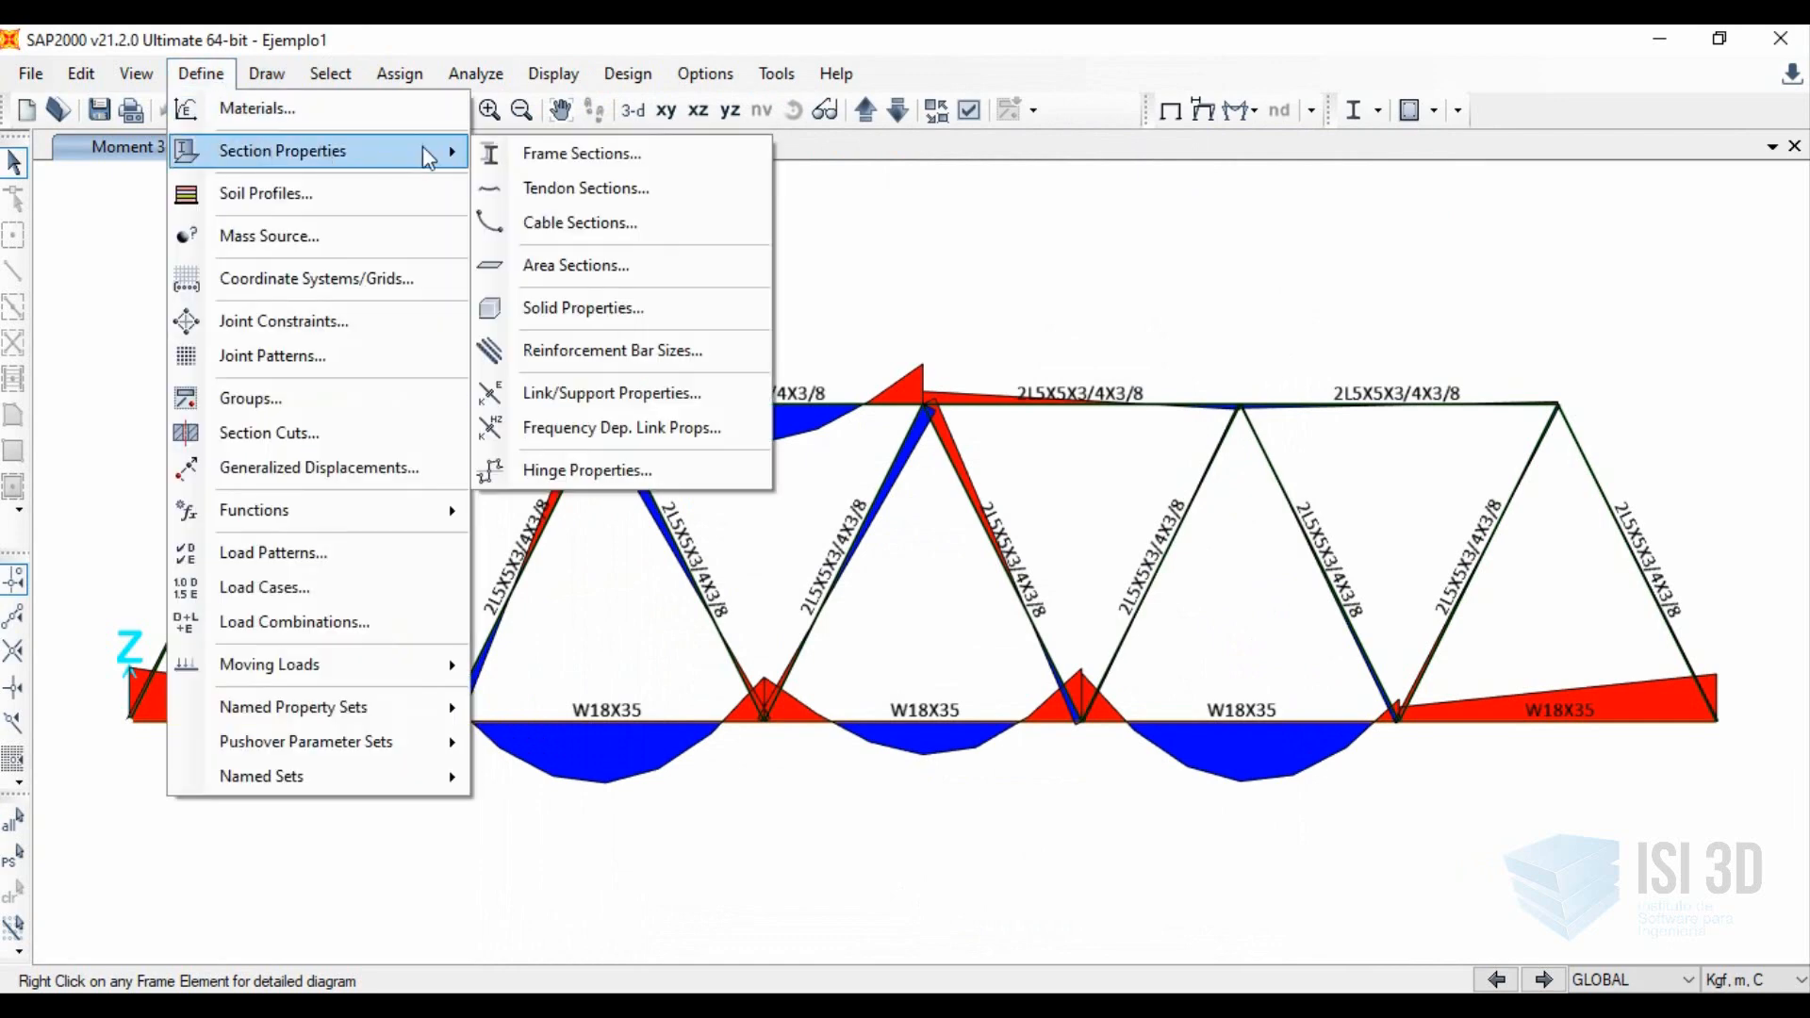
pyautogui.click(517, 151)
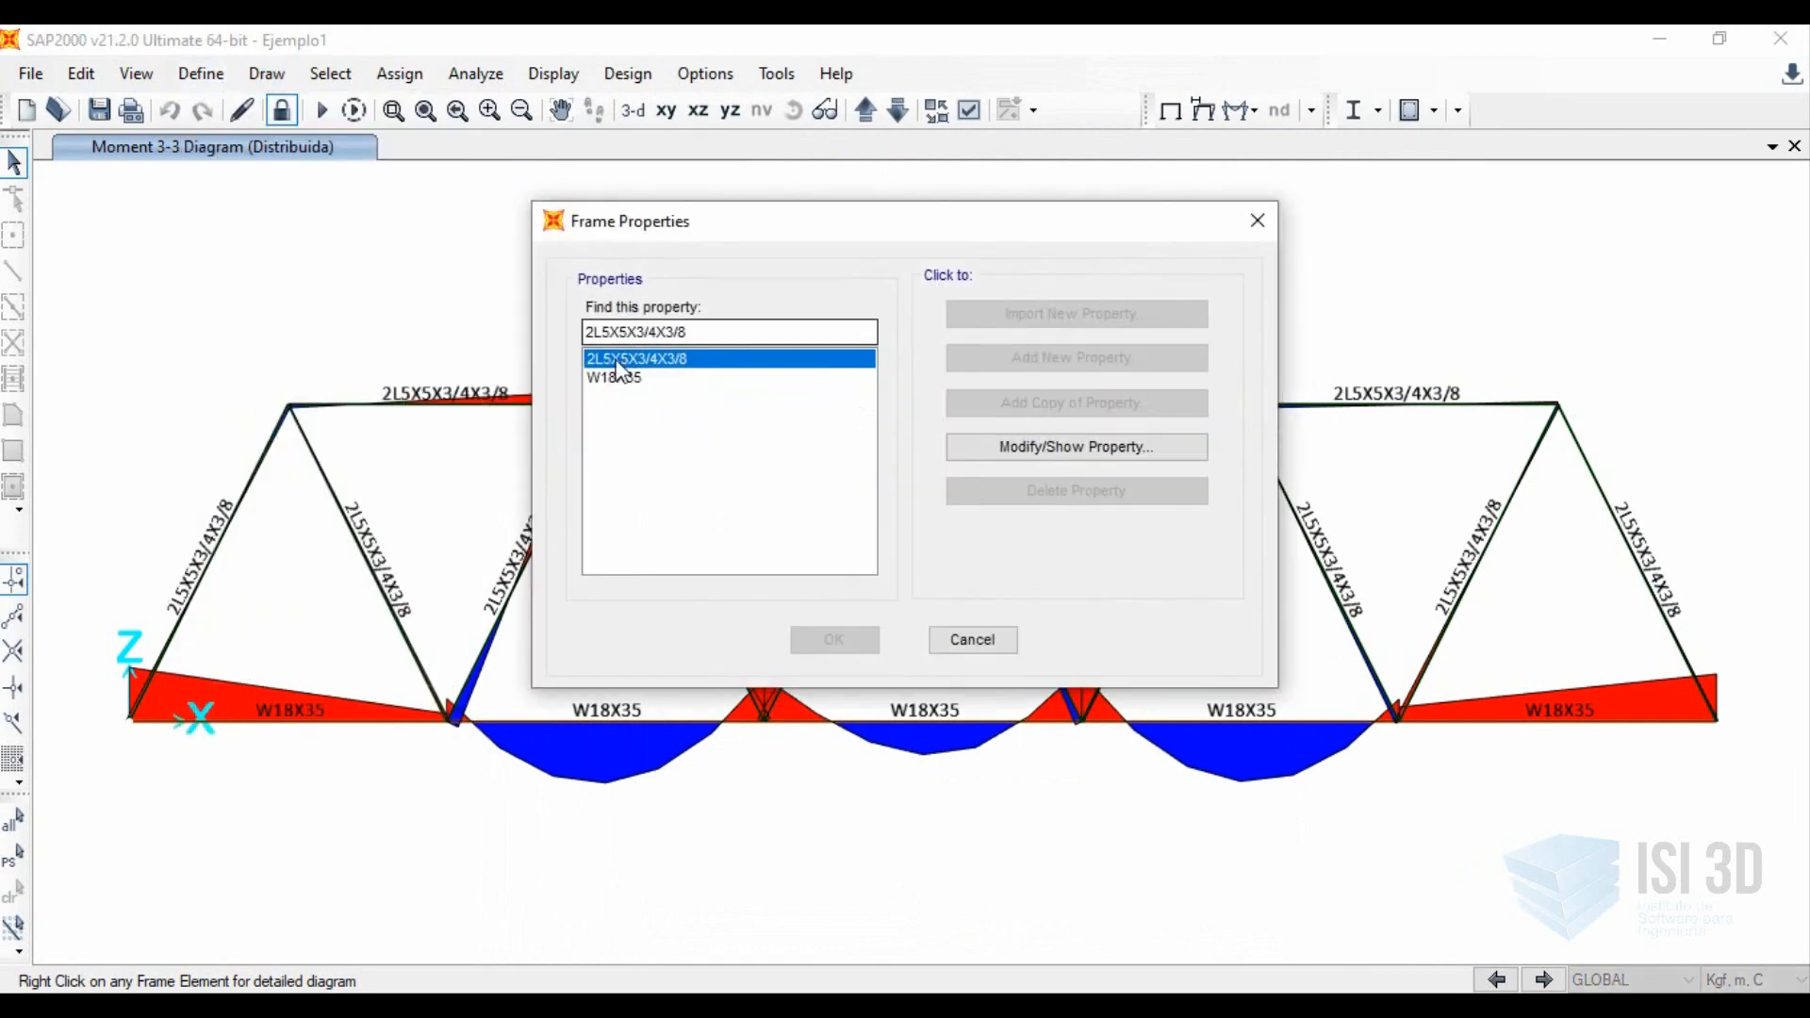
pyautogui.click(613, 377)
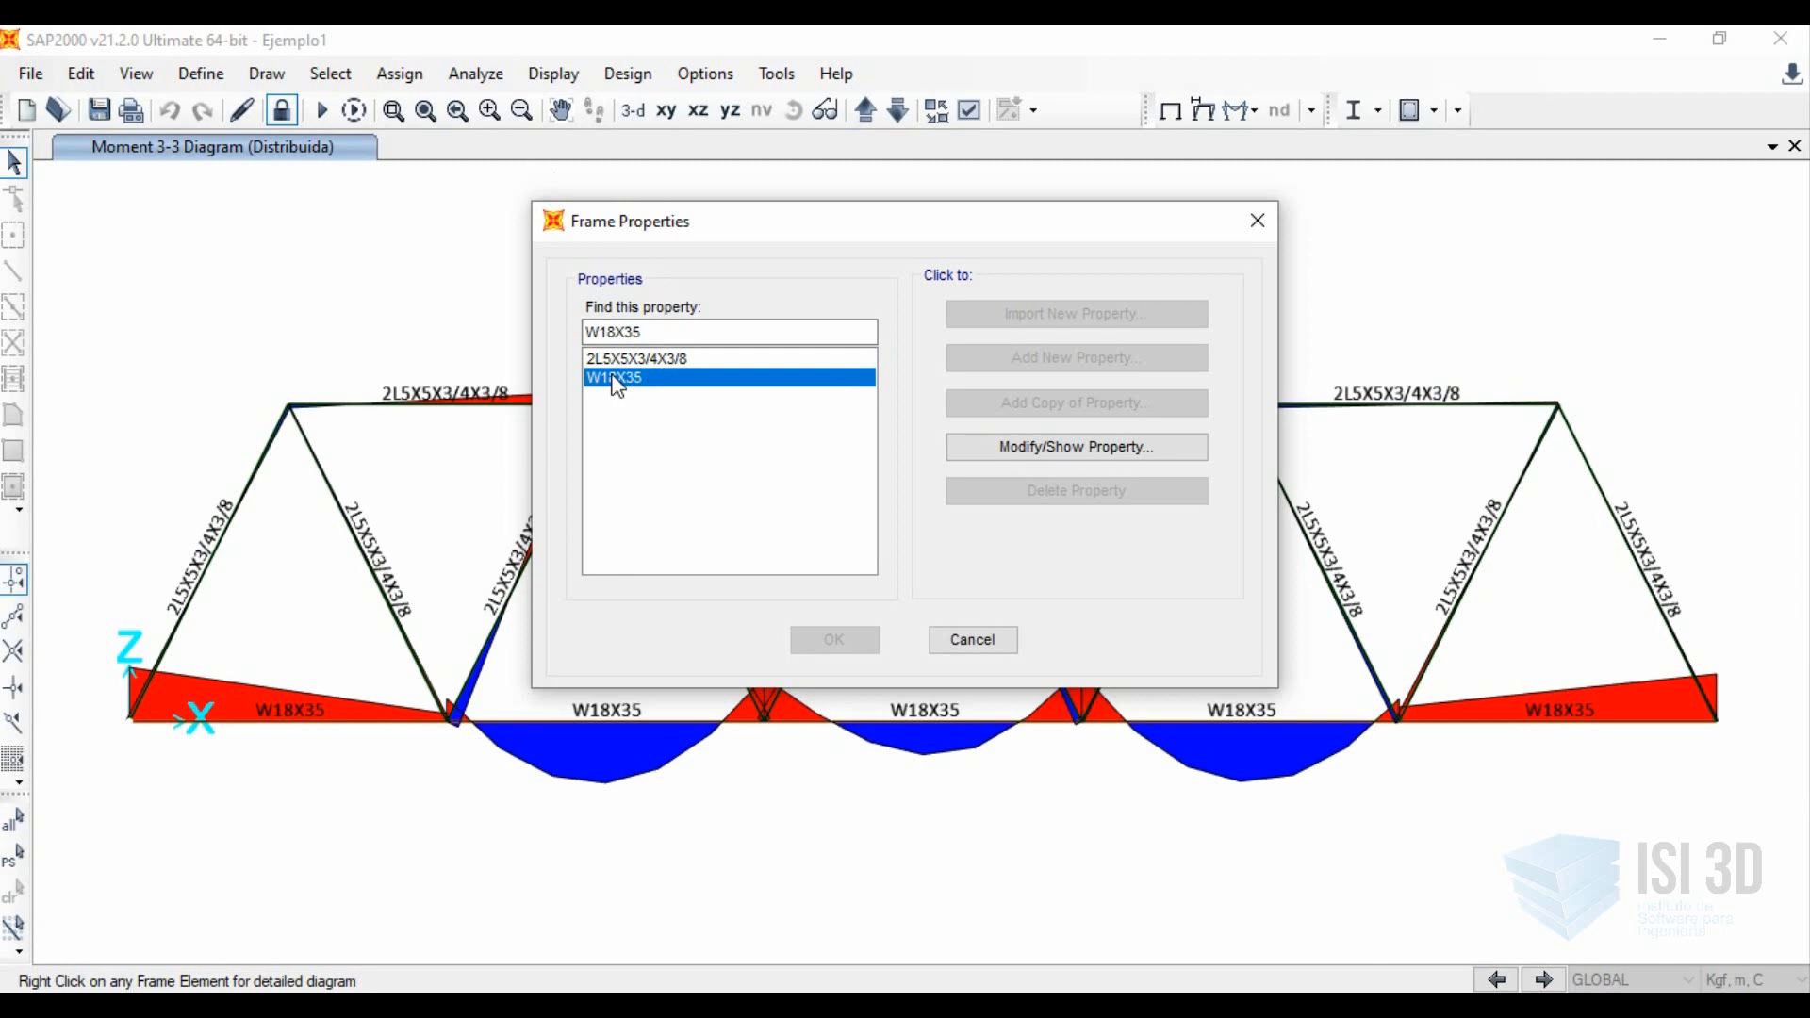
pyautogui.click(1059, 455)
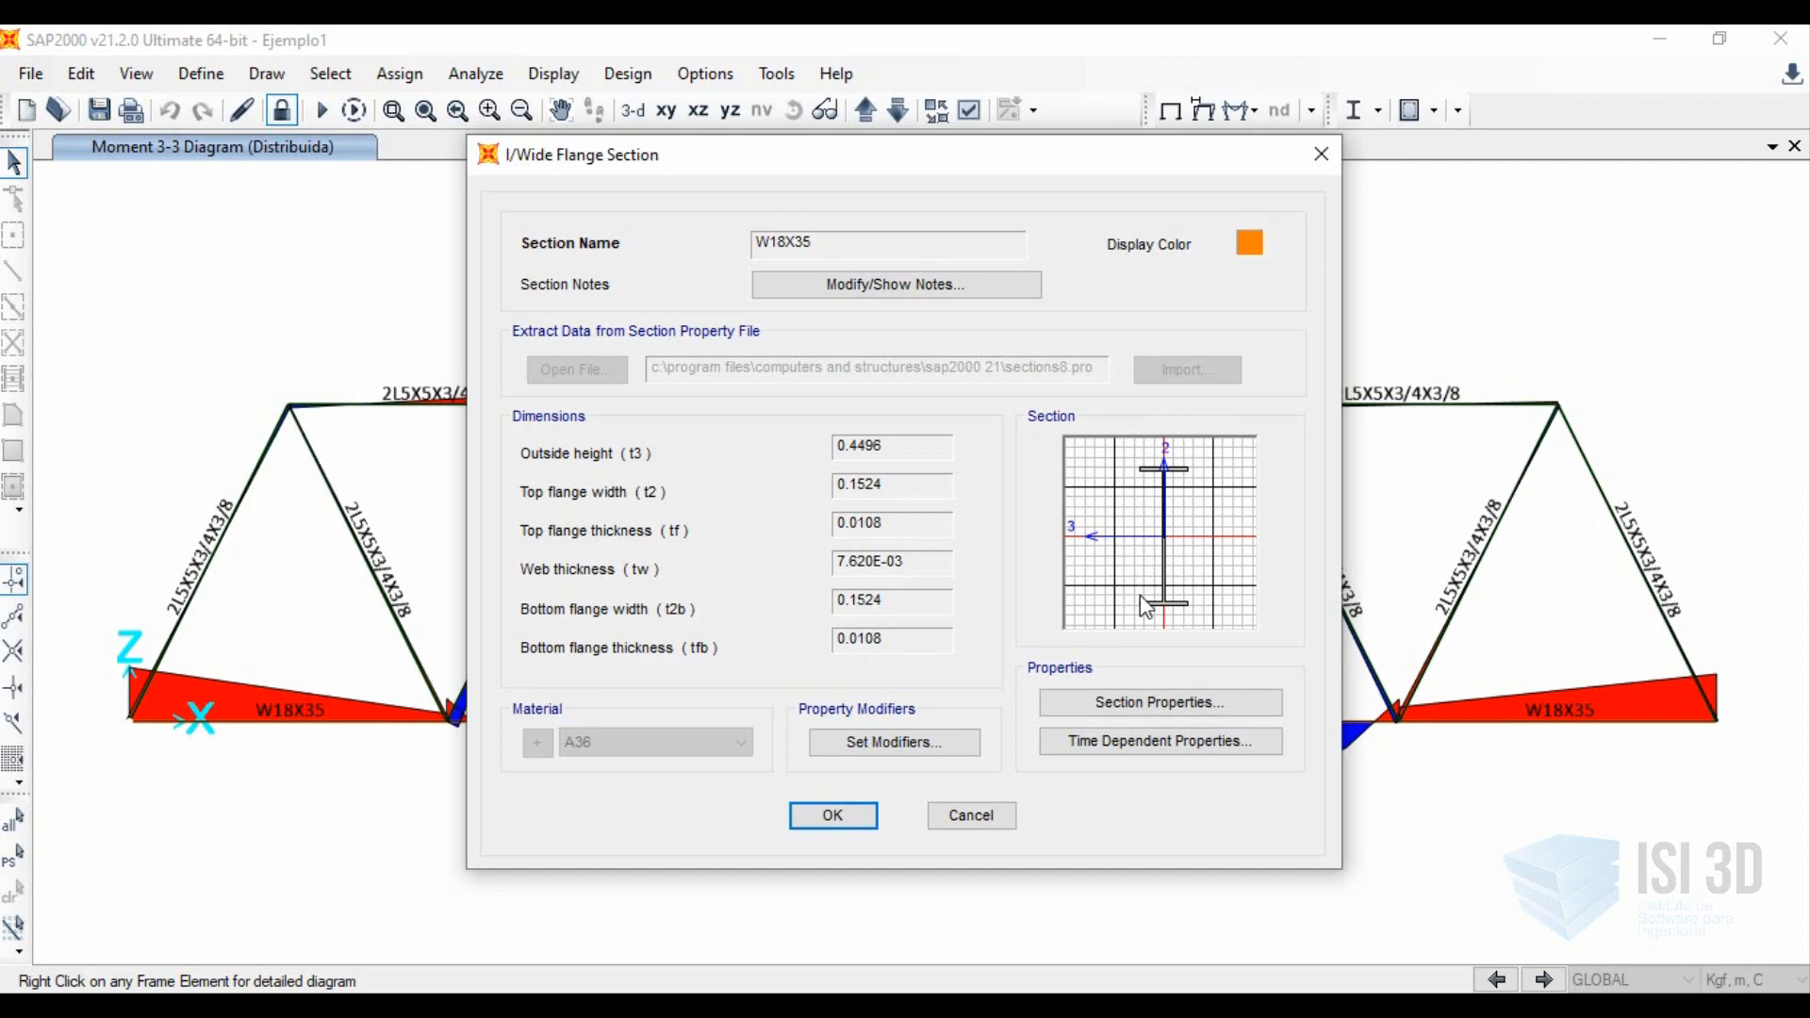
pyautogui.click(1003, 817)
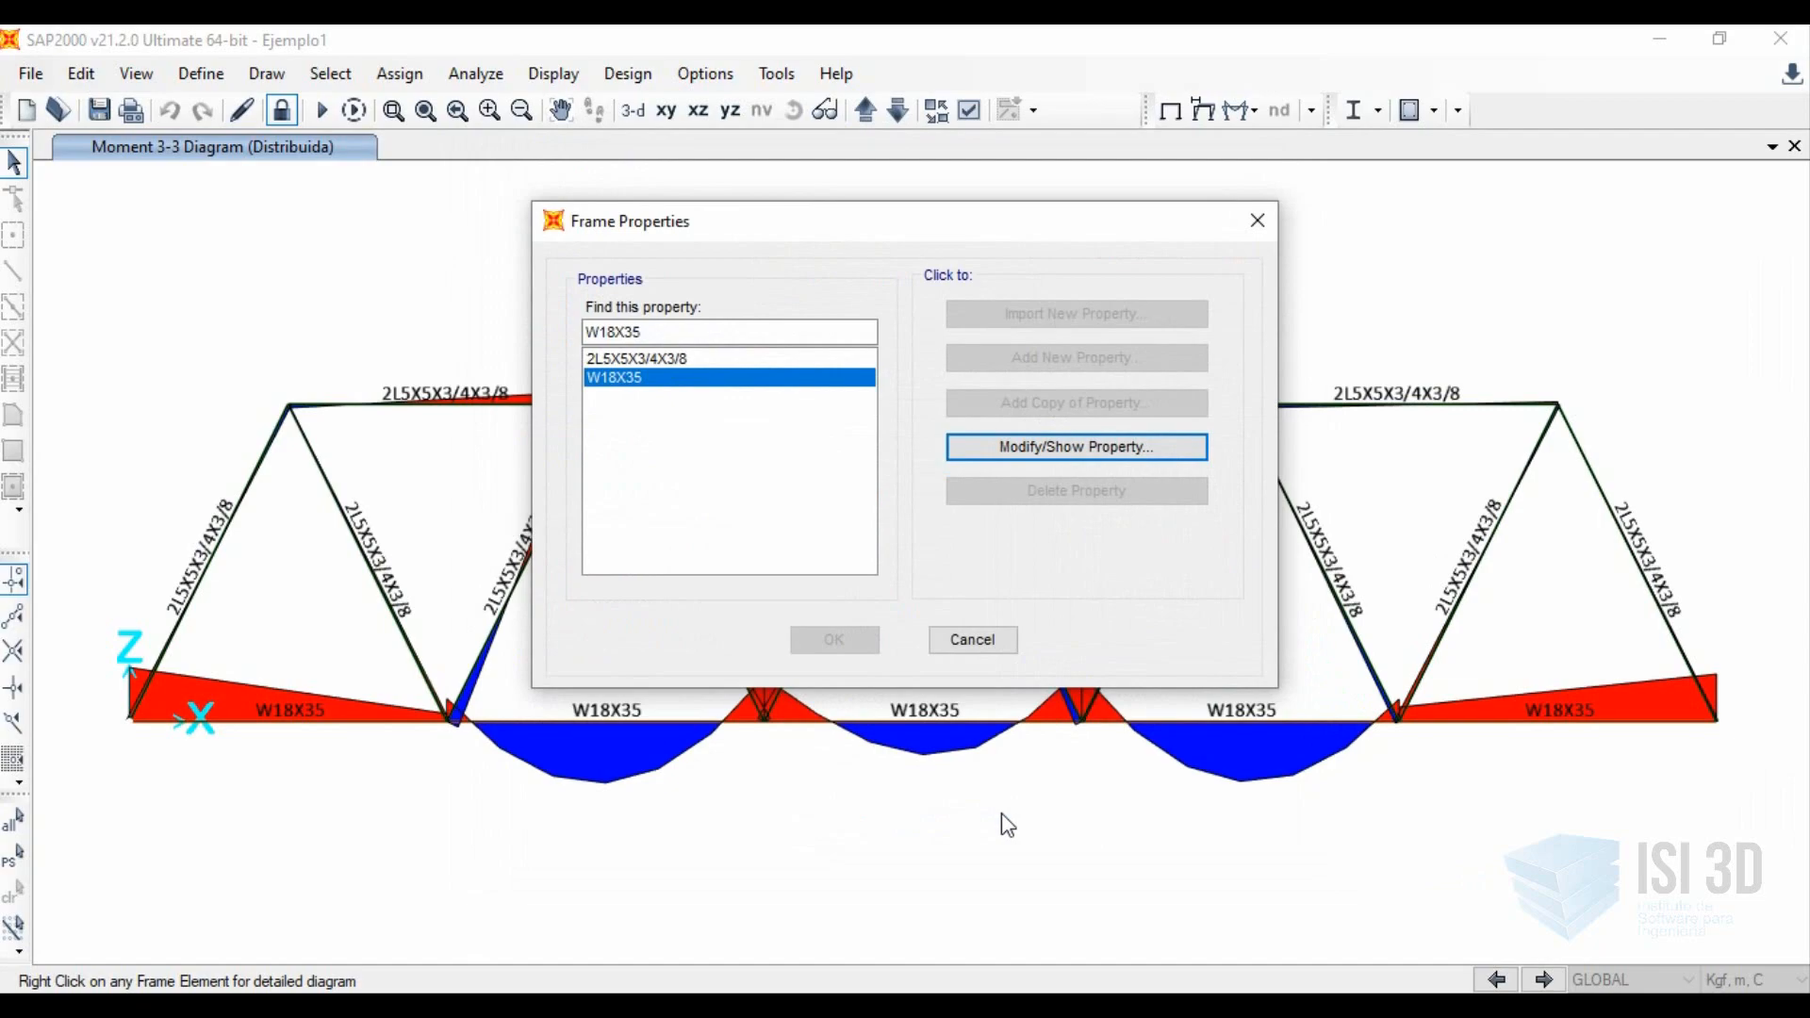